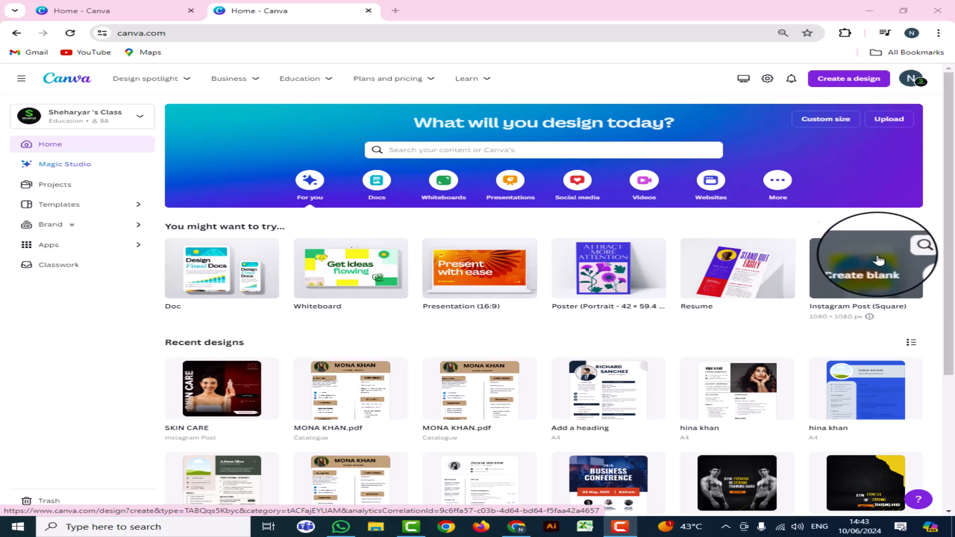
# - Create a square Instagram post and apply the beige minimal "About Us" template to its page
pyautogui.click(837, 82)
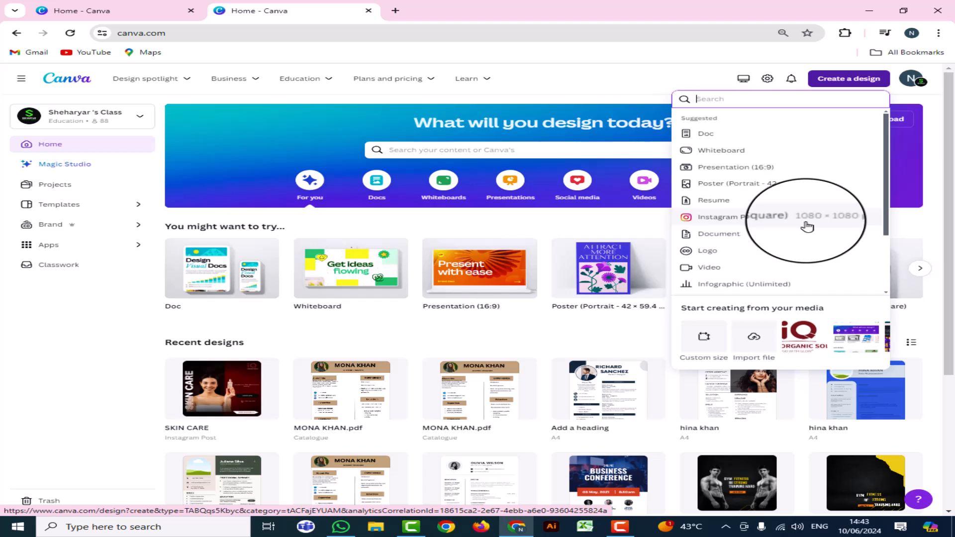
pyautogui.click(776, 219)
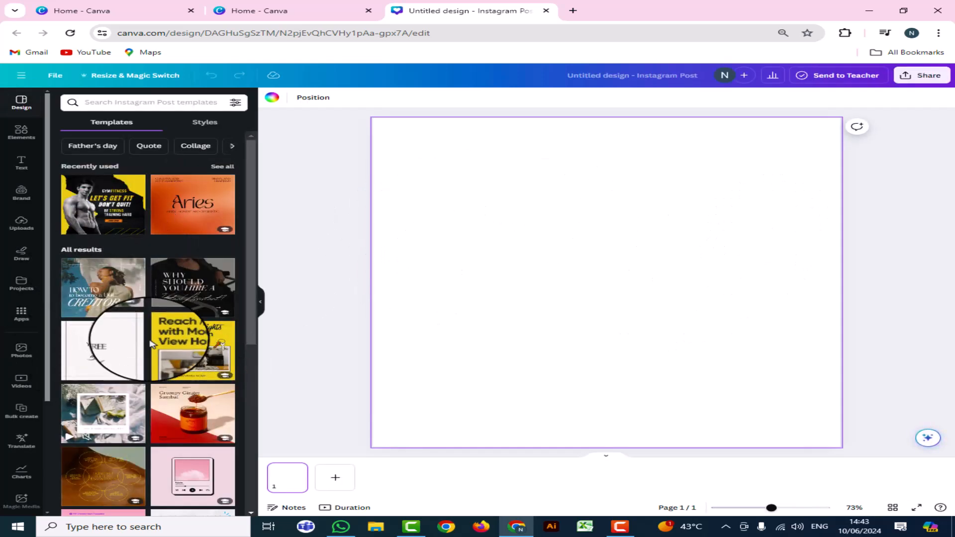
pyautogui.scroll(-5, 145, 319)
pyautogui.scroll(-7, 153, 342)
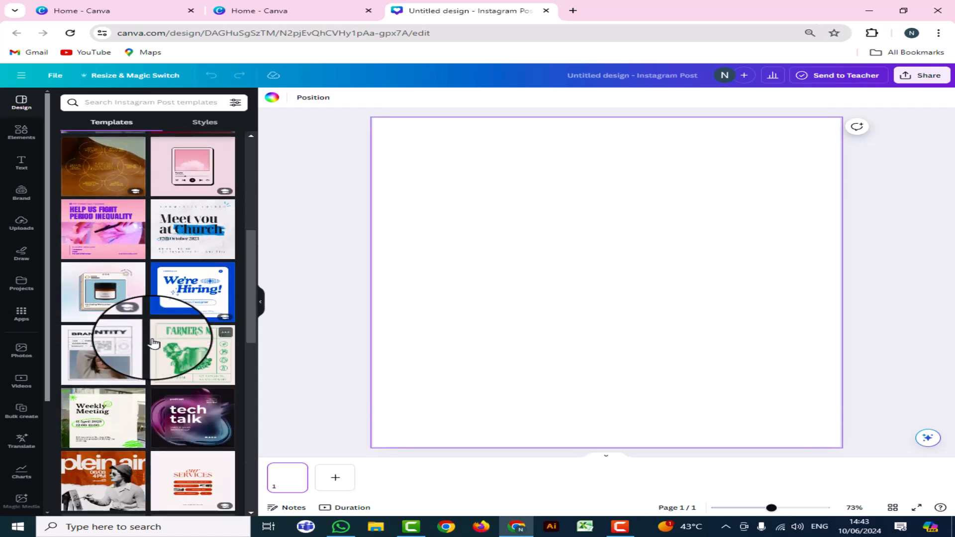
pyautogui.scroll(-2, 154, 342)
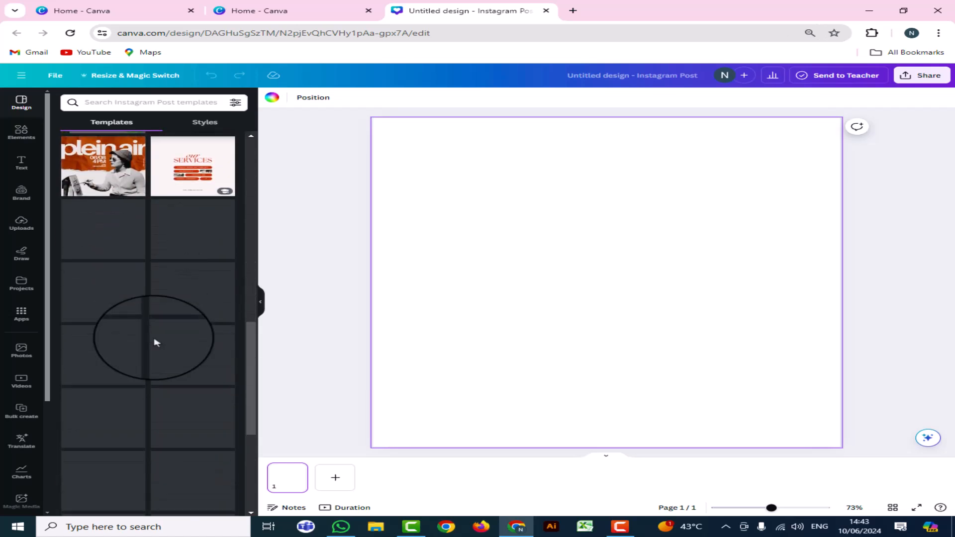
pyautogui.scroll(7, 154, 341)
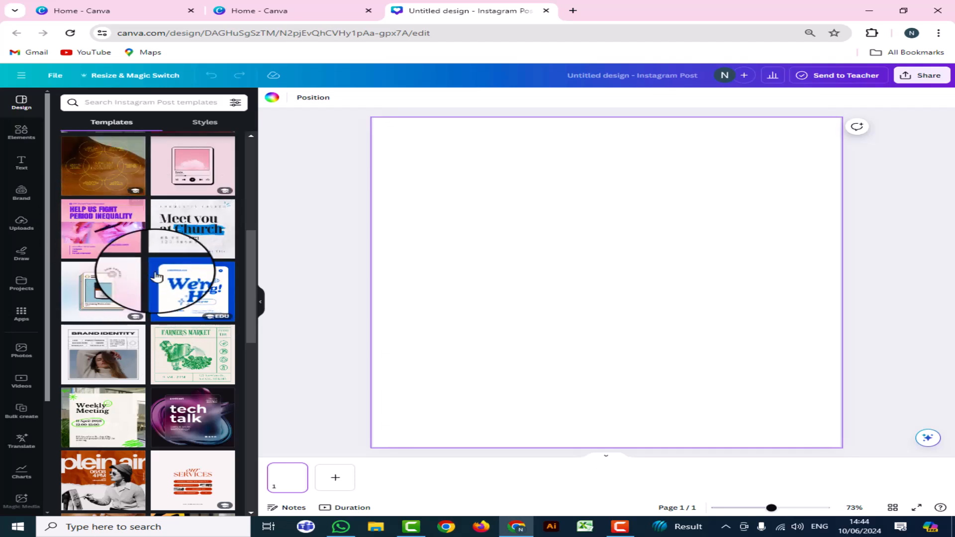
pyautogui.scroll(-3, 183, 338)
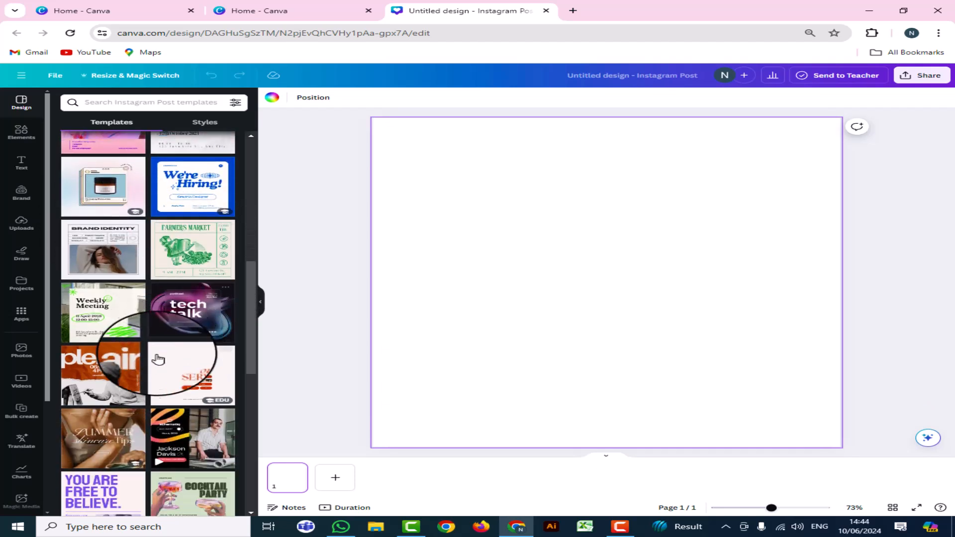
pyautogui.scroll(-3, 164, 358)
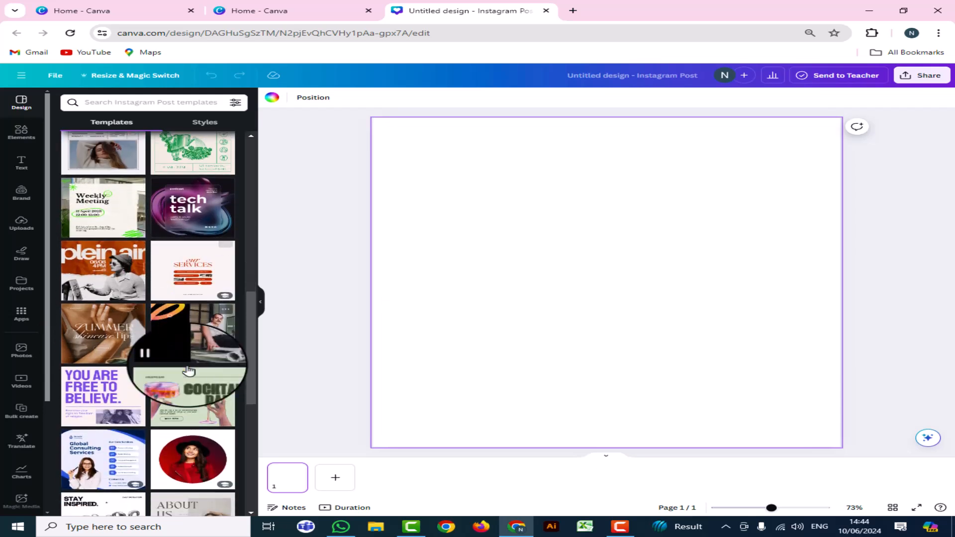
pyautogui.scroll(-3, 150, 398)
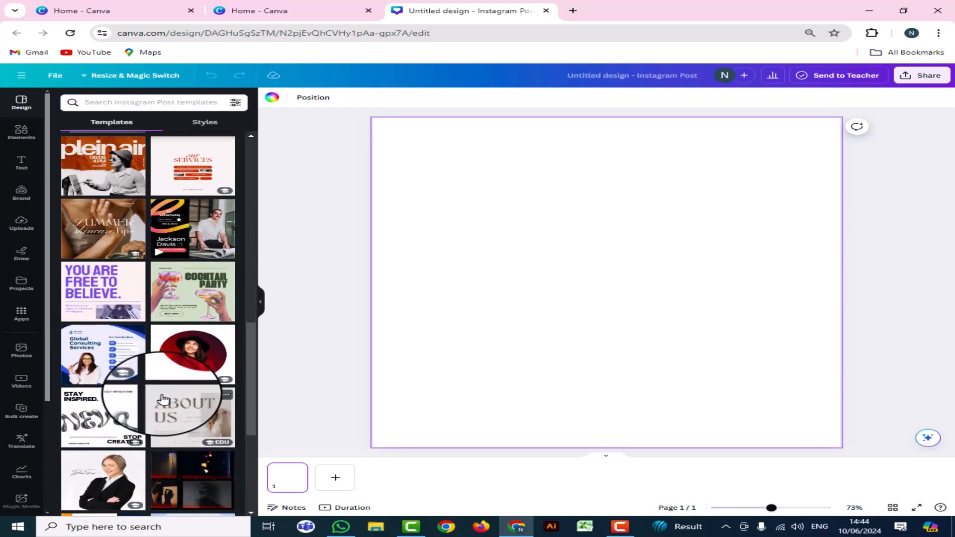
pyautogui.click(183, 413)
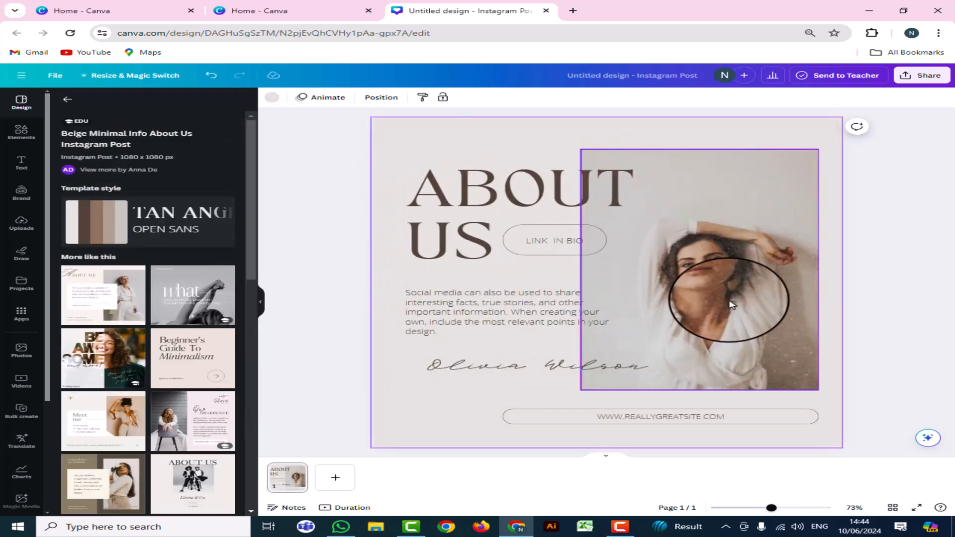
# - Delete the woman's photo from its frame, keeping the empty frame in the design
pyautogui.click(696, 291)
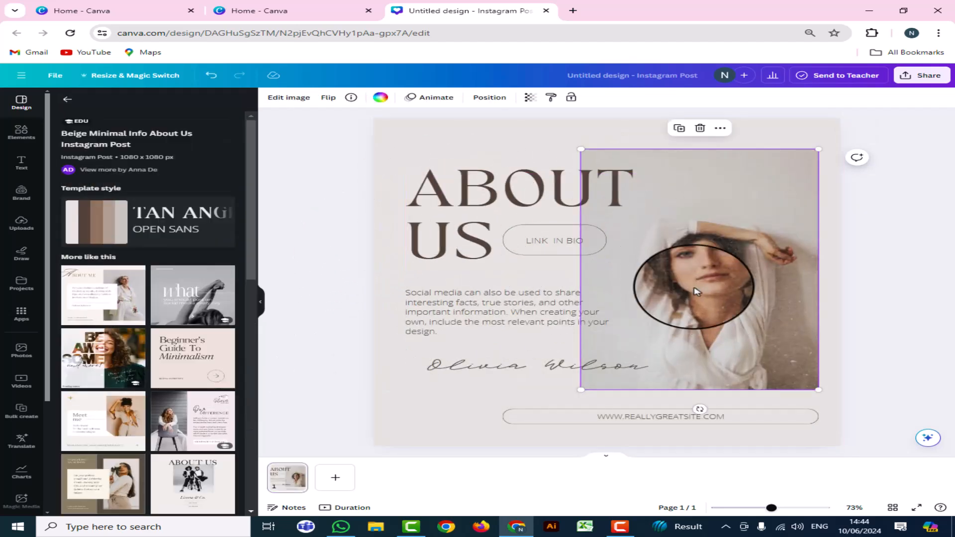
pyautogui.click(699, 128)
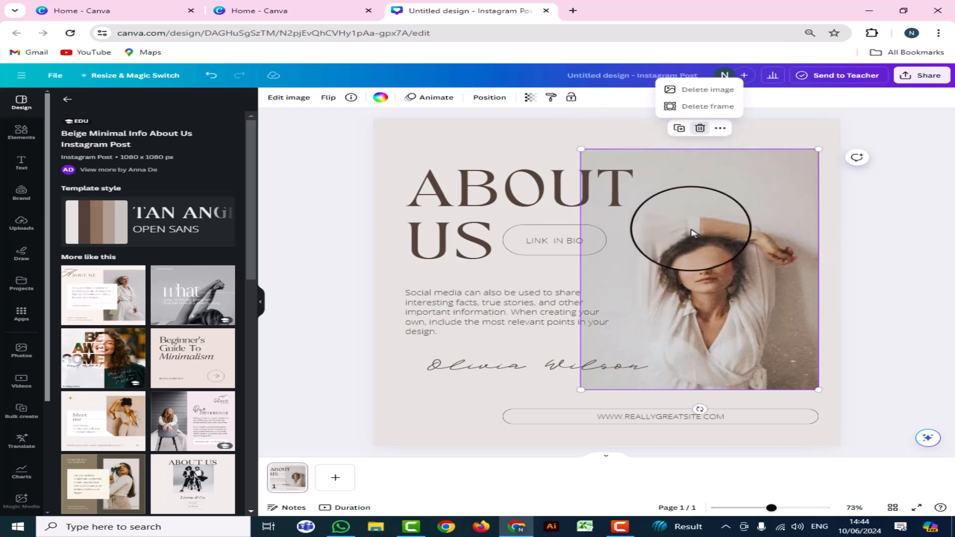
pyautogui.click(692, 88)
# - Delete the website address text inside the long rounded outline at the foot of the page
pyautogui.click(502, 214)
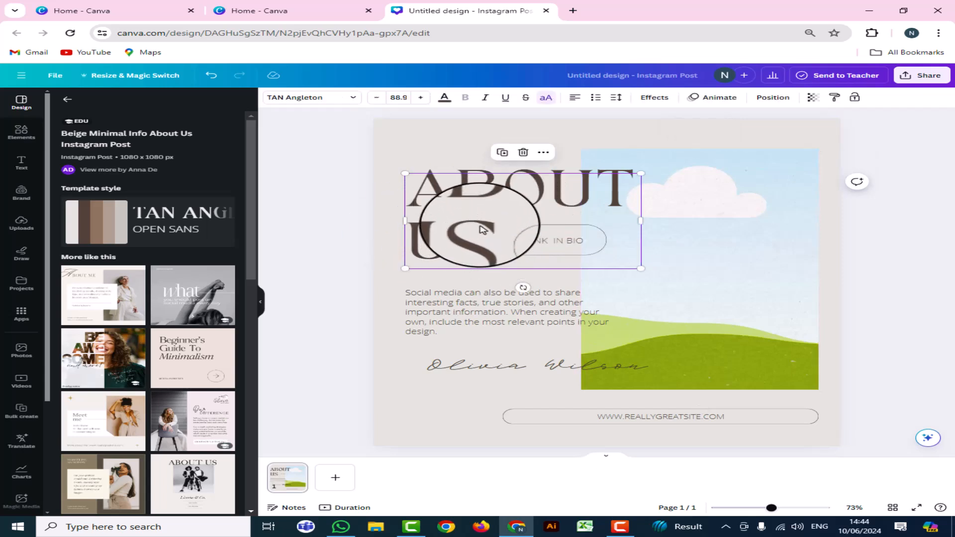
pyautogui.click(517, 325)
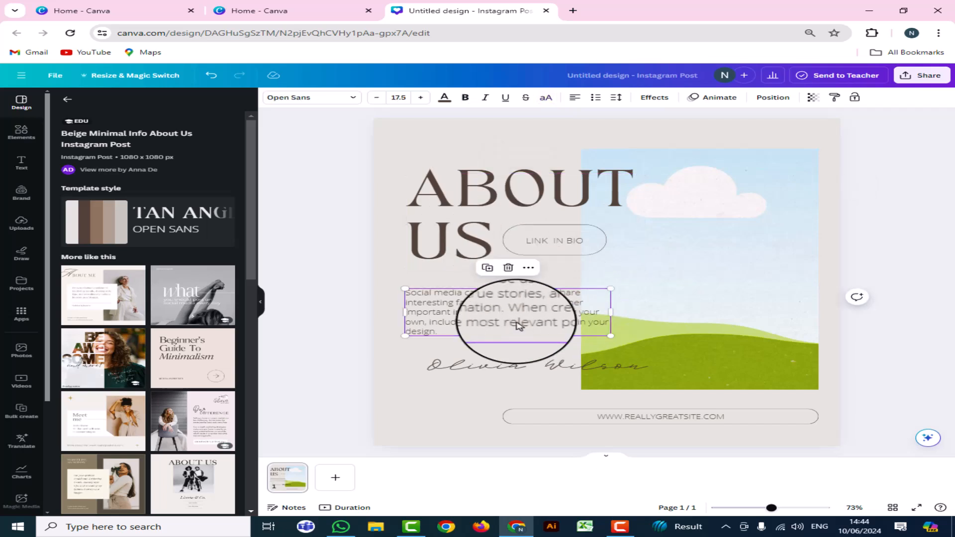
pyautogui.click(519, 365)
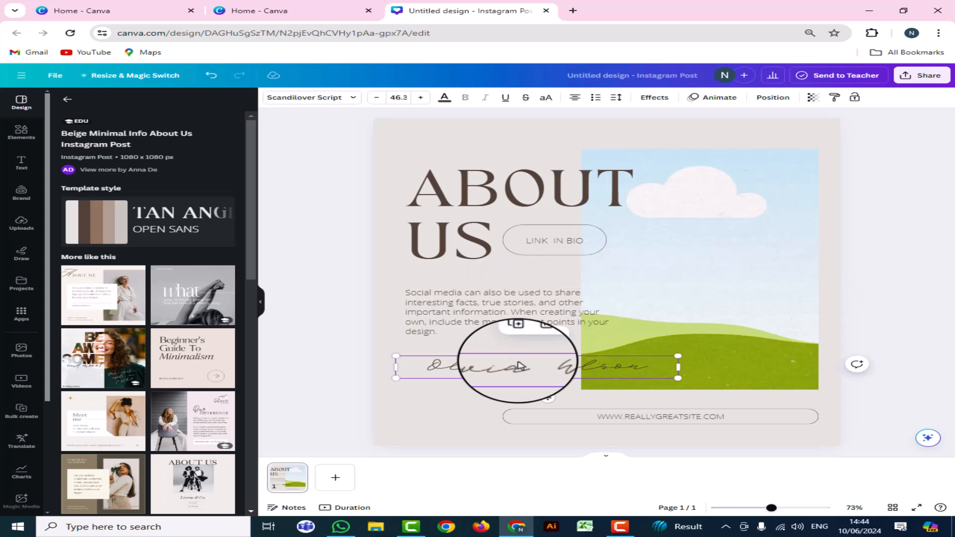
pyautogui.click(649, 415)
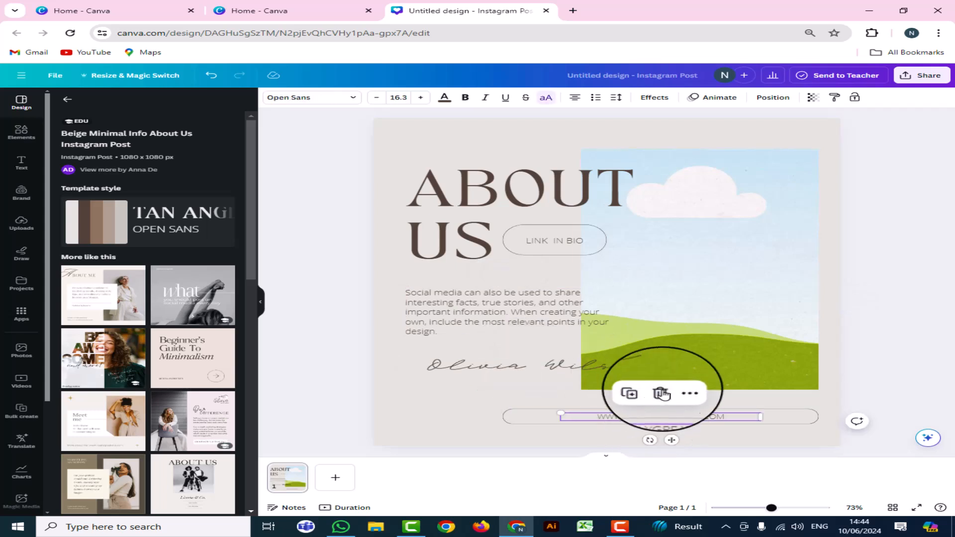
pyautogui.click(662, 393)
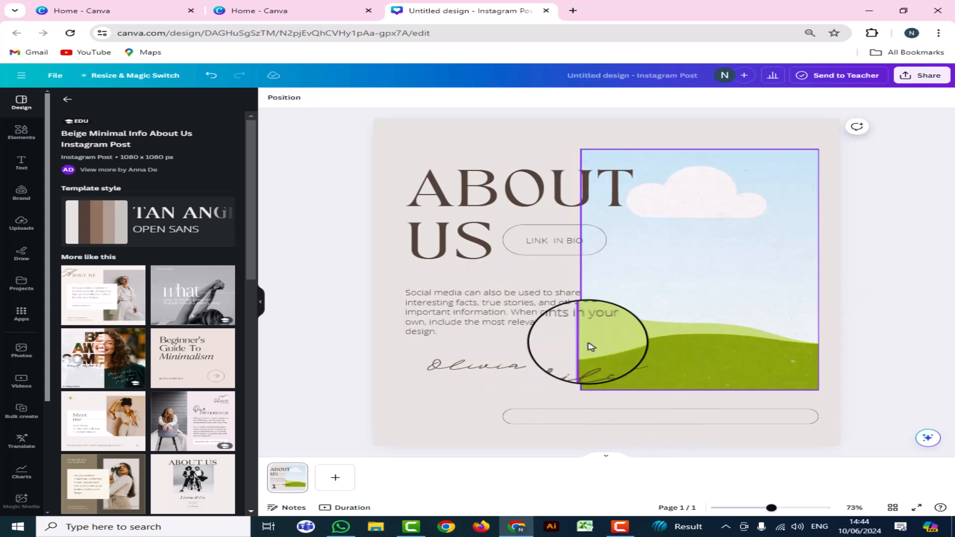
# - Change the page background to the solid blue-violet default colour
pyautogui.click(443, 145)
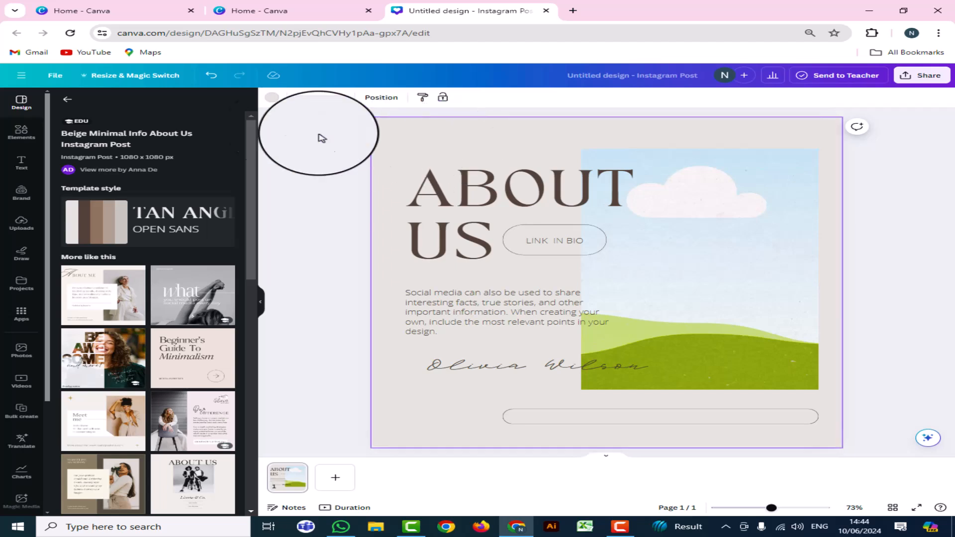
pyautogui.click(271, 97)
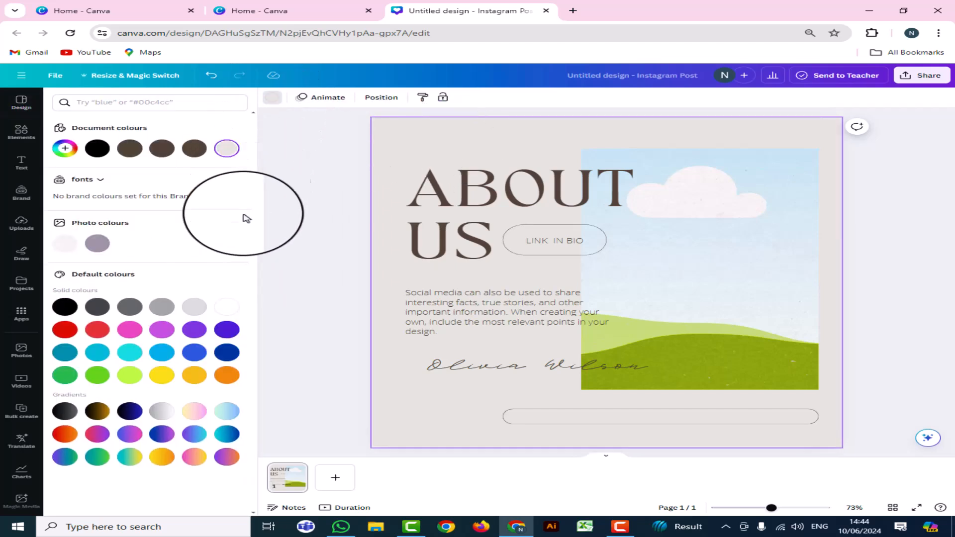
pyautogui.click(226, 330)
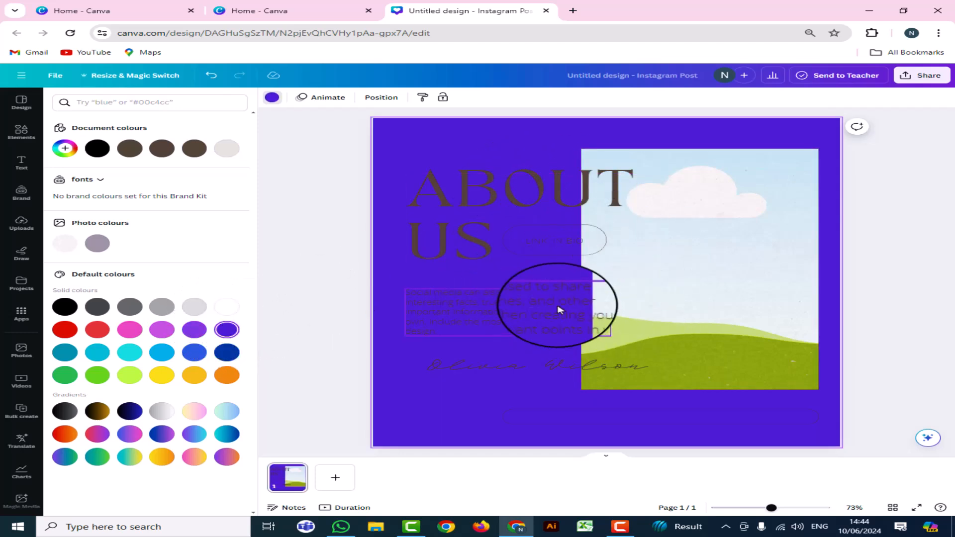
# - Fill the empty frame with the recommended stock portrait of the woman in a red top
pyautogui.click(21, 102)
pyautogui.click(22, 132)
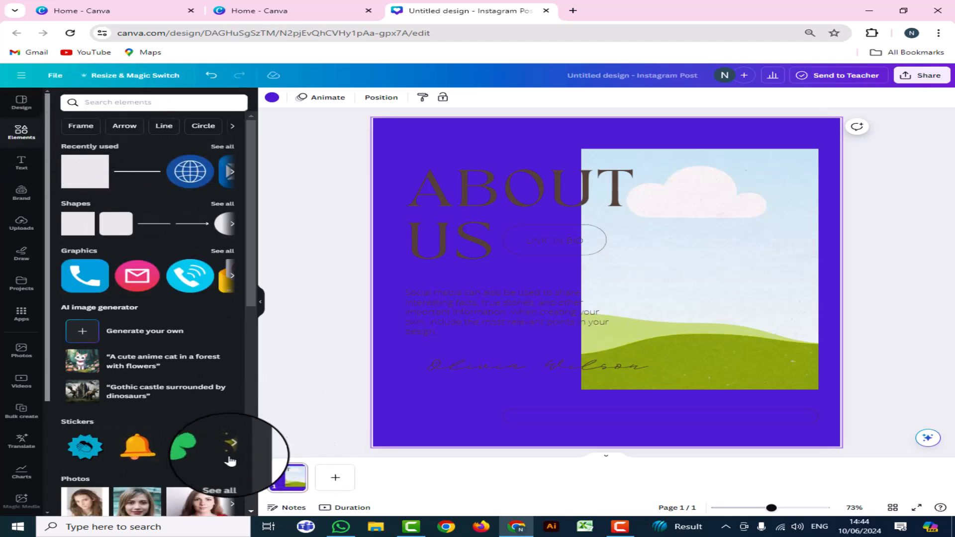
pyautogui.click(222, 480)
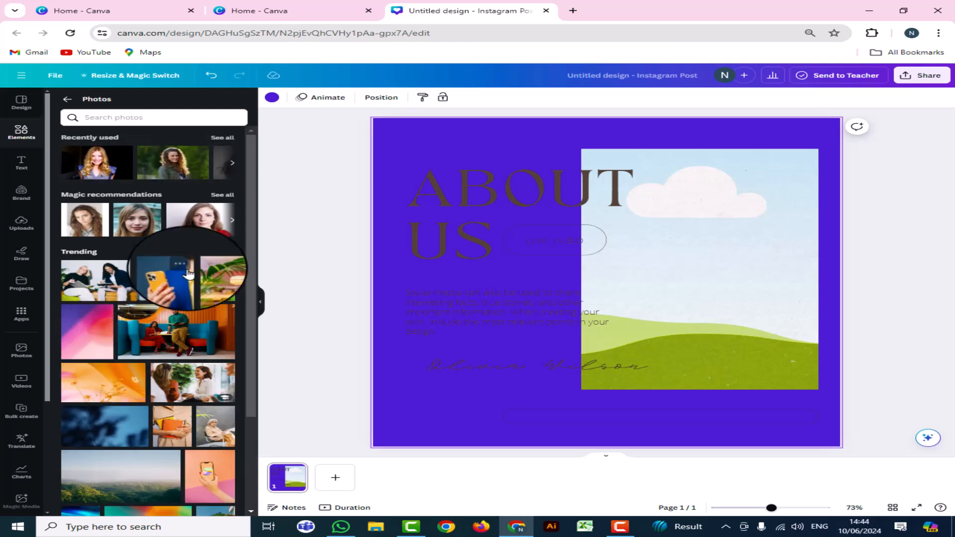
pyautogui.moveTo(213, 225); pyautogui.dragTo(587, 267)
pyautogui.moveTo(588, 320); pyautogui.dragTo(597, 323)
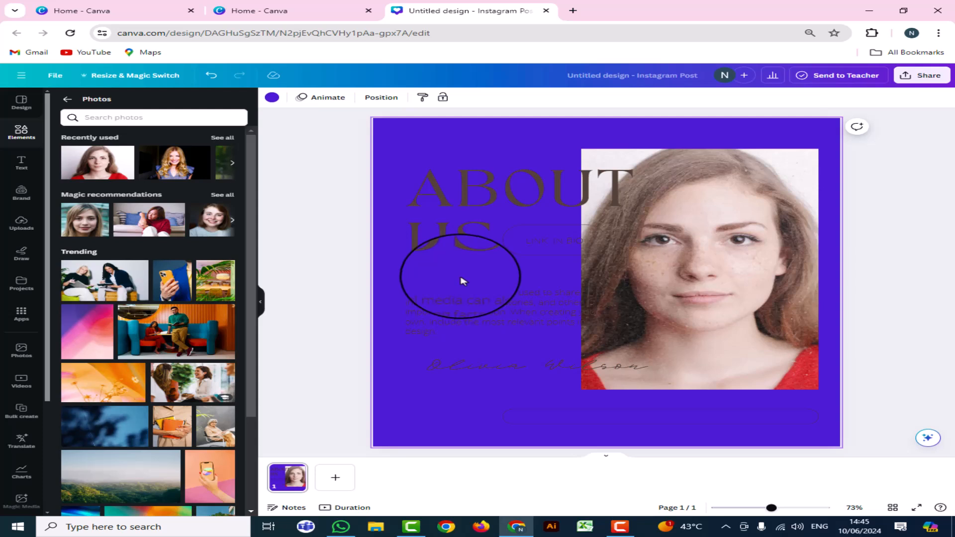
# - Add a second page to the design and set its background to white #ffffff
pyautogui.click(335, 478)
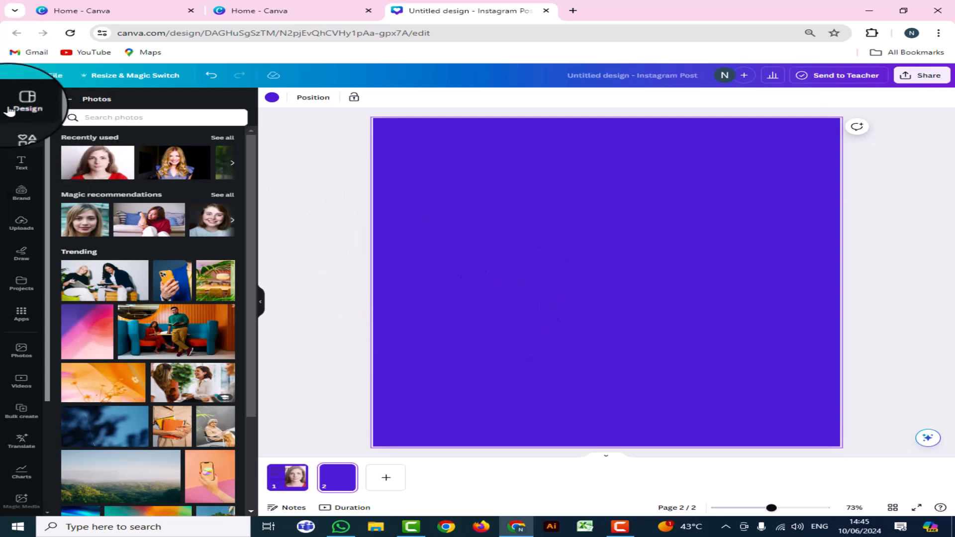
pyautogui.click(19, 137)
pyautogui.click(272, 97)
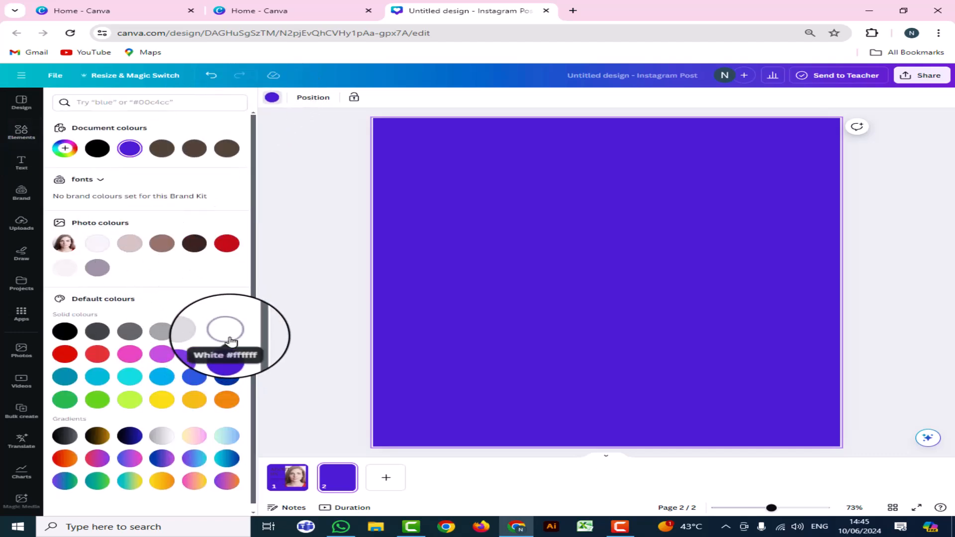
pyautogui.click(227, 330)
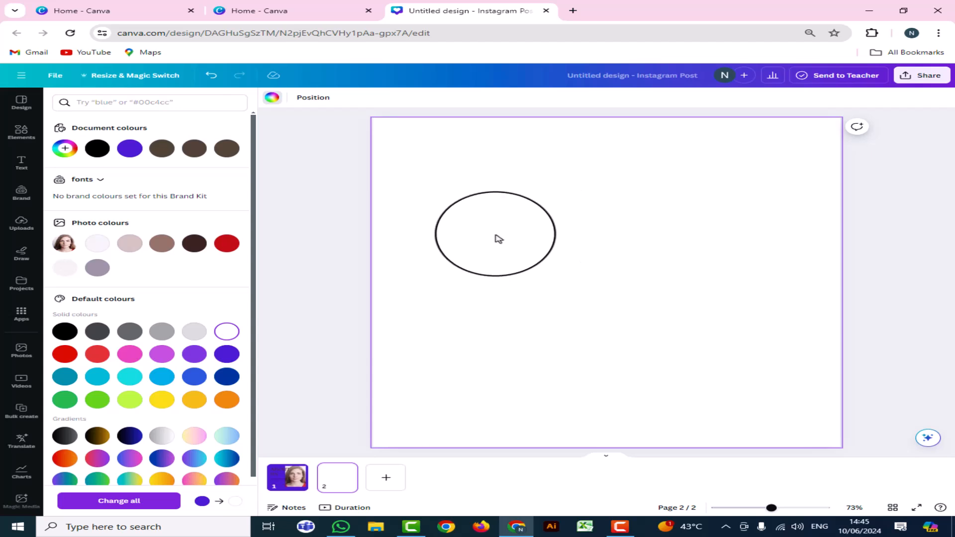
pyautogui.moveTo(464, 238); pyautogui.dragTo(436, 233)
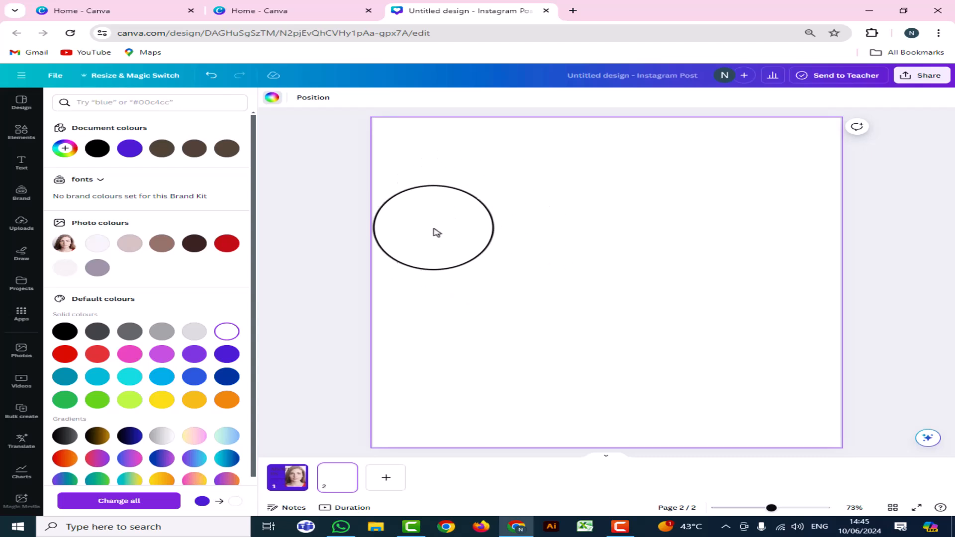
pyautogui.moveTo(458, 277); pyautogui.dragTo(391, 267)
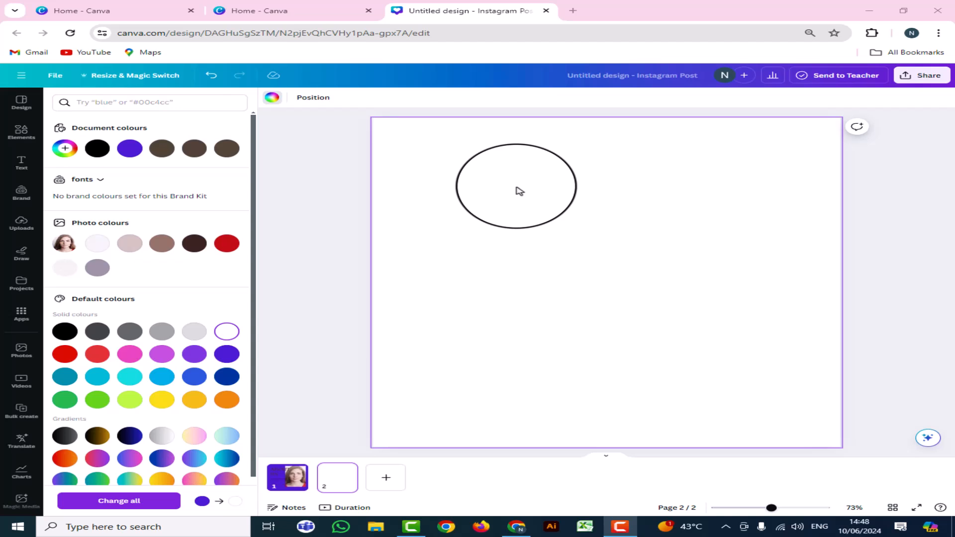
pyautogui.moveTo(519, 190); pyautogui.dragTo(553, 344)
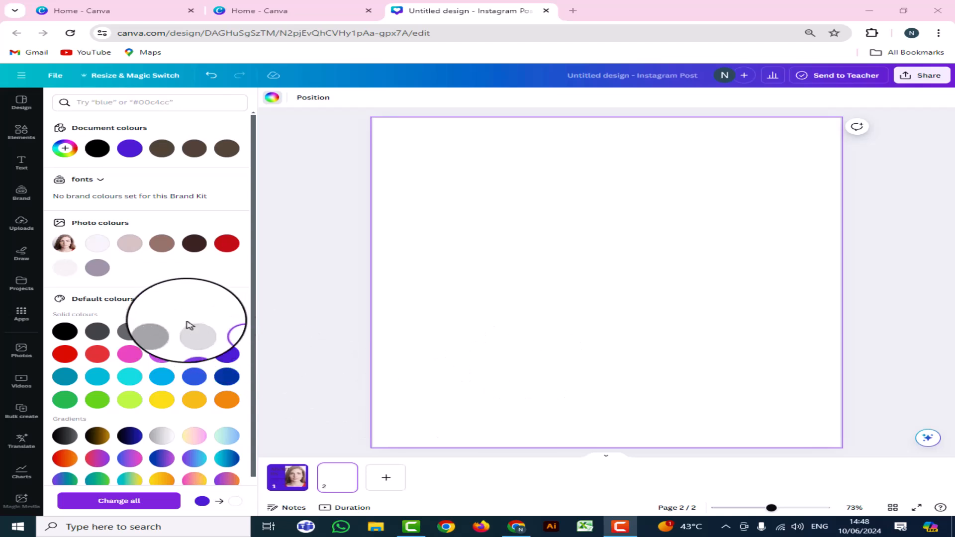
# - Recolour the second page's background with red from the photo colours, darkened to a custom maroon #6B0507
pyautogui.click(224, 249)
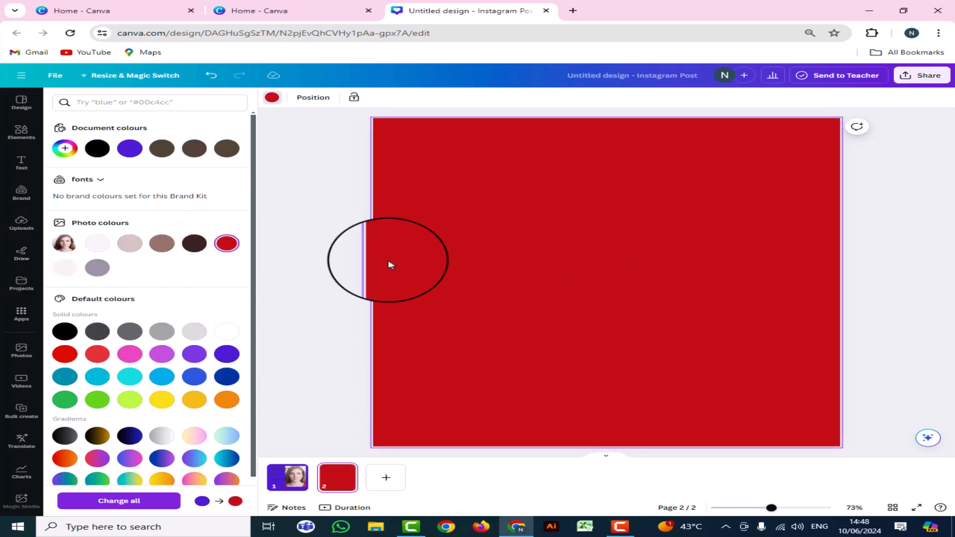
pyautogui.click(64, 148)
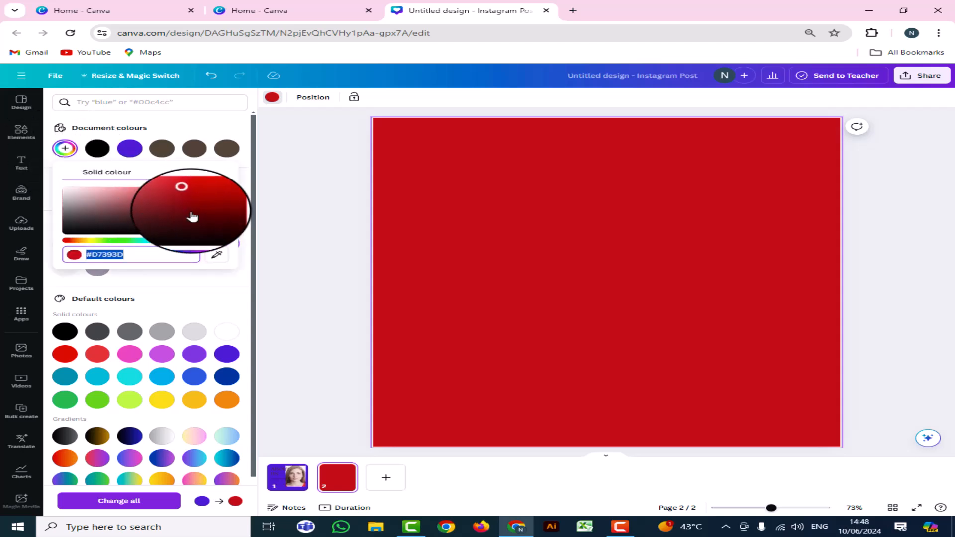
pyautogui.moveTo(186, 194); pyautogui.dragTo(219, 205)
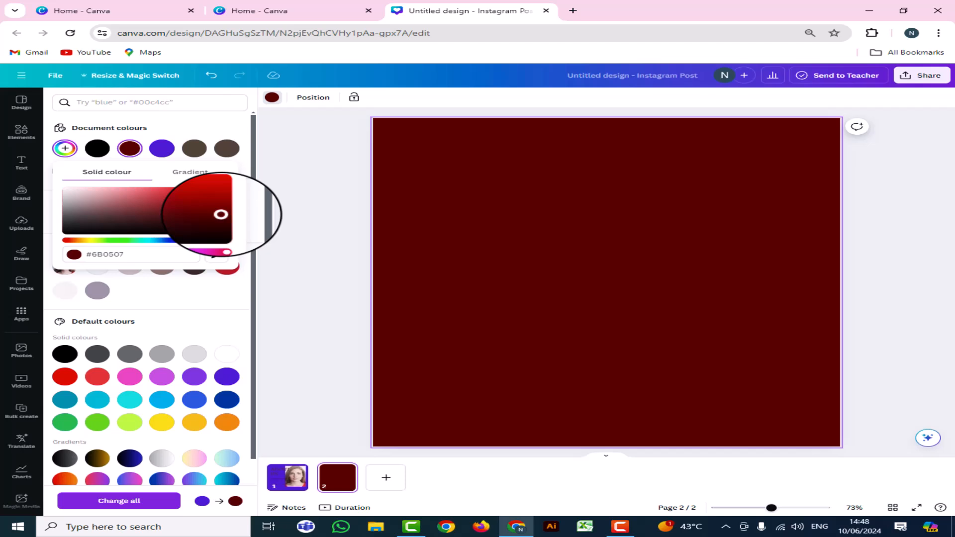
pyautogui.click(446, 180)
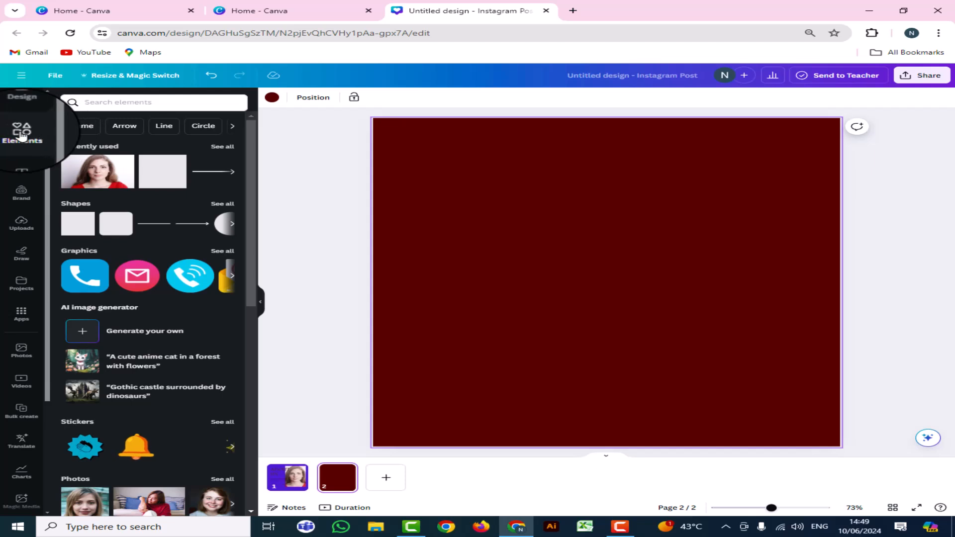
# - Add a heading to the second page and replace its placeholder text with "skin care"
pyautogui.click(21, 163)
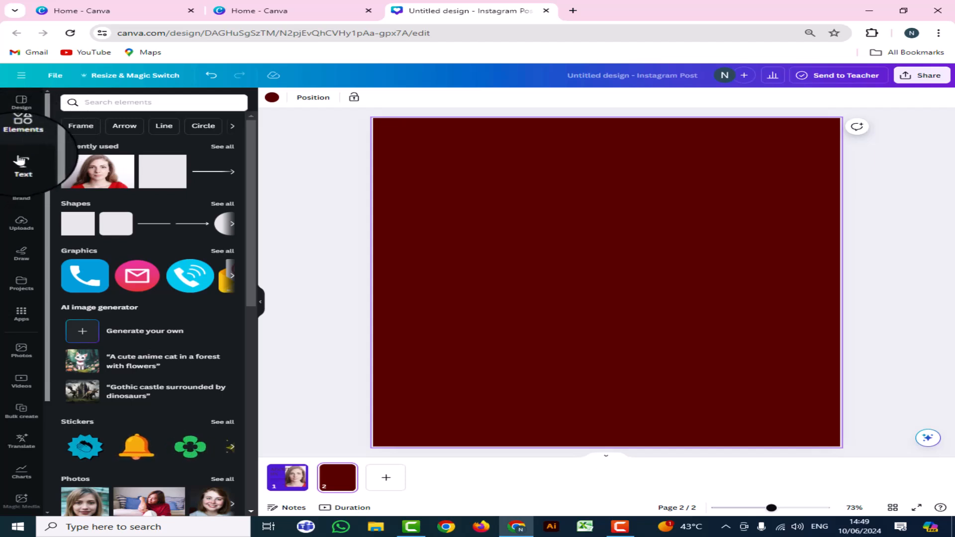
pyautogui.click(123, 190)
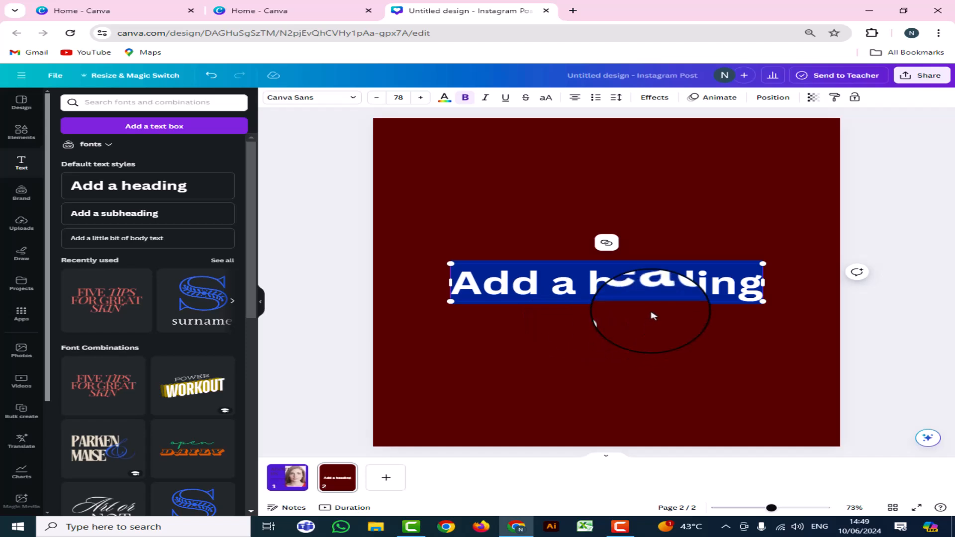
pyautogui.press('BackSpace')
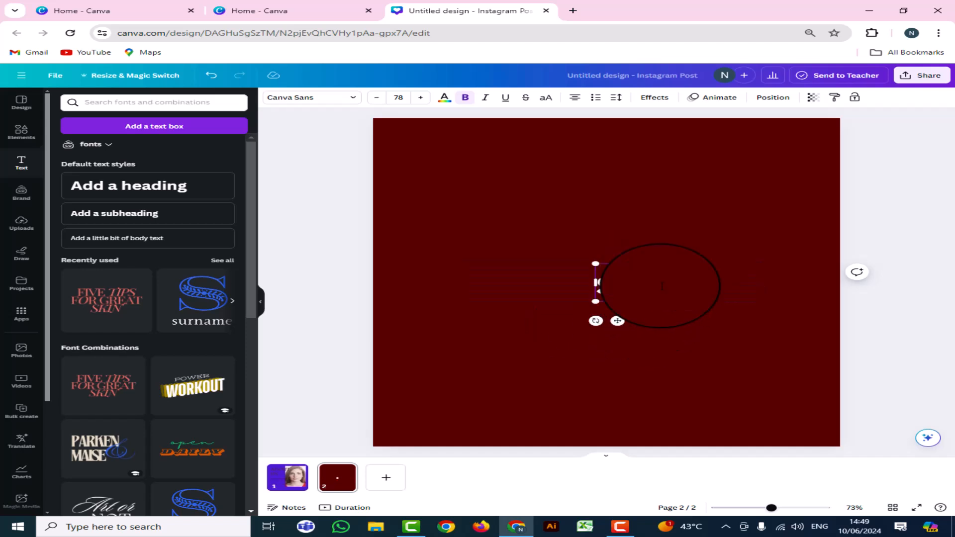
pyautogui.write('skin')
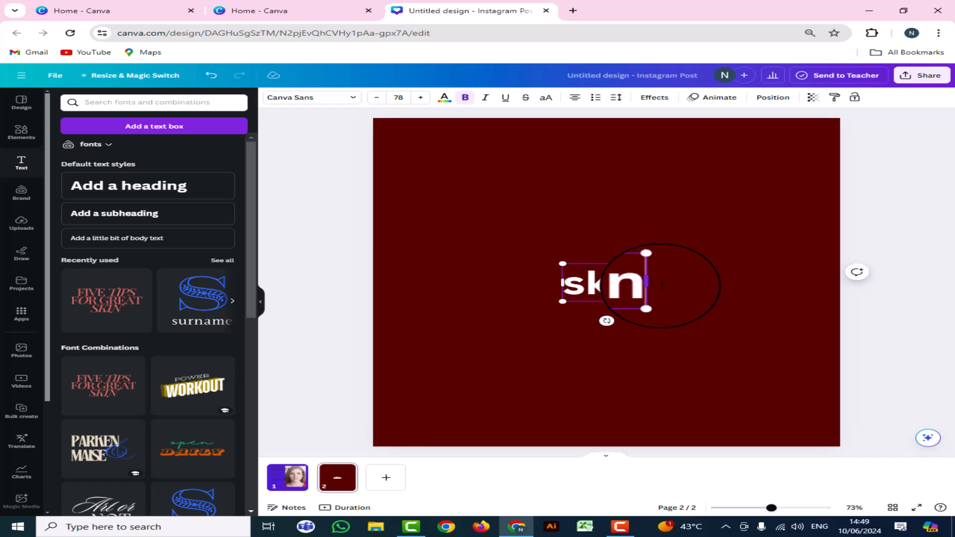
pyautogui.write(' care')
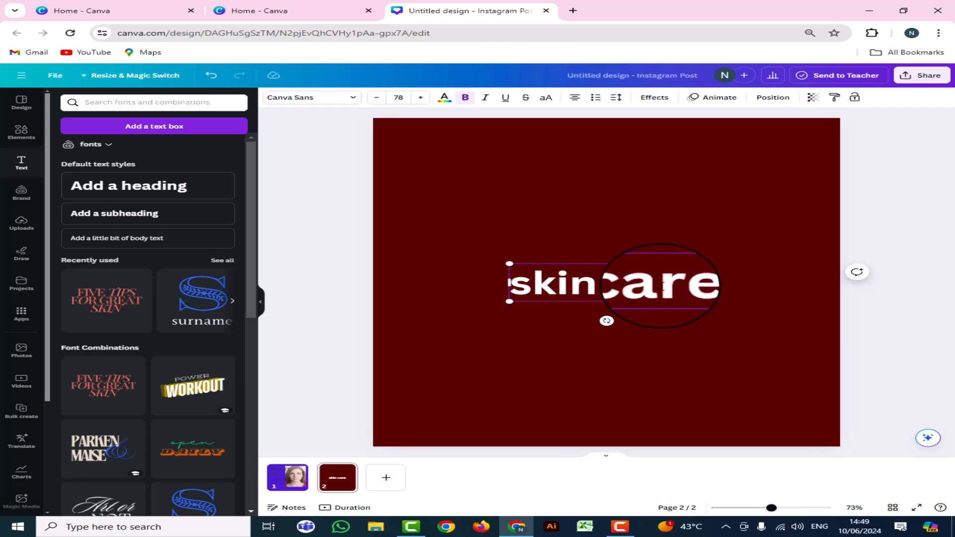
# - Capitalise the heading's first letter so the text reads "Skin care"
pyautogui.moveTo(531, 290); pyautogui.dragTo(511, 291)
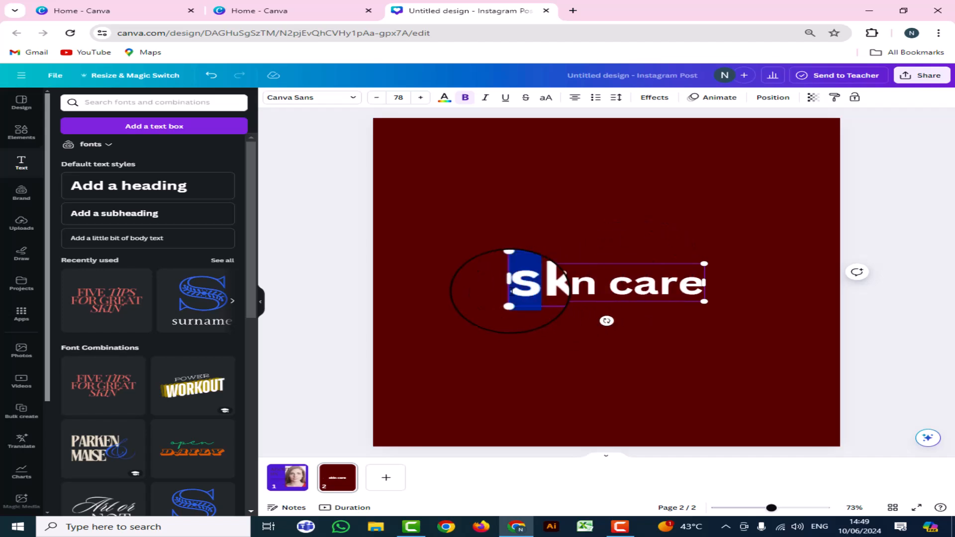
pyautogui.press('BackSpace')
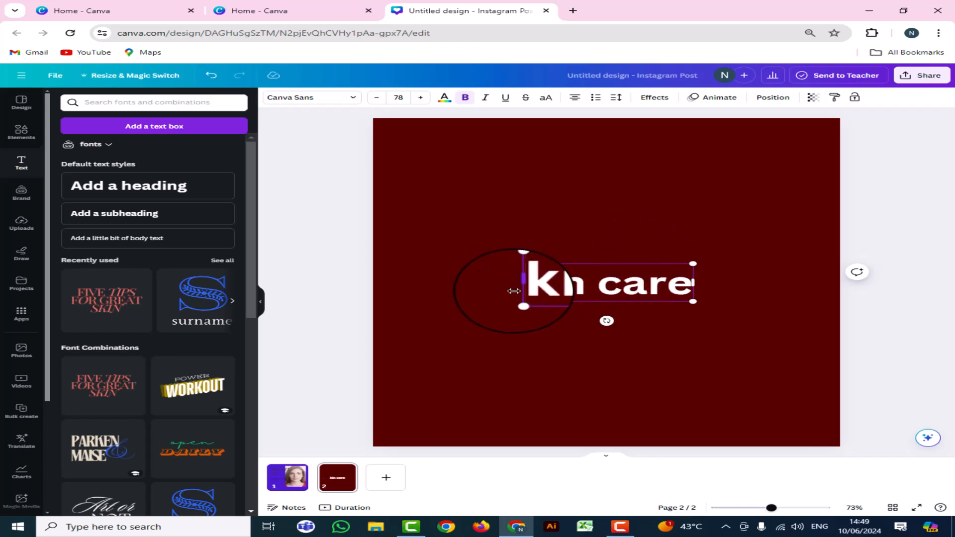
pyautogui.write('S')
pyautogui.press('Right')
pyautogui.write('i')
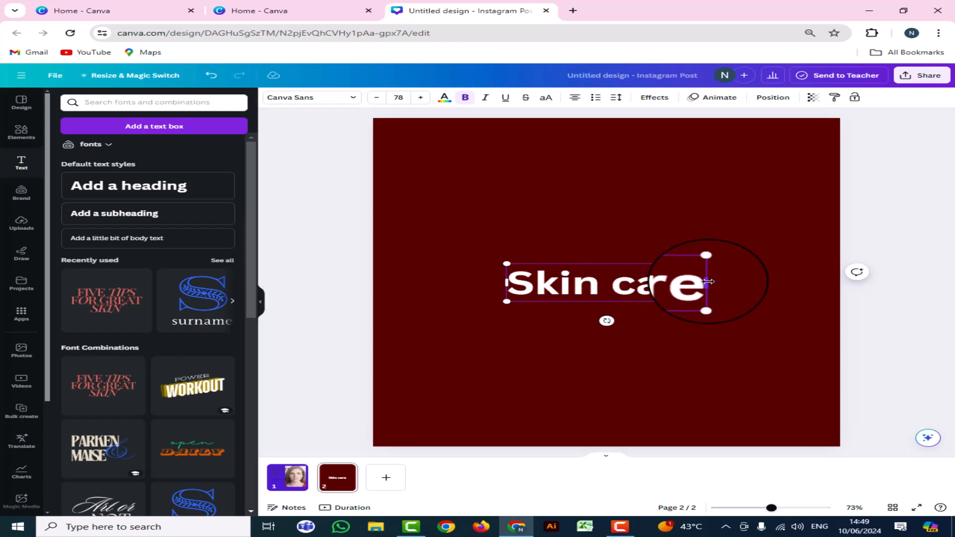
# - Widen the "Skin care" text box towards the page's right edge and increase its font size to 93
pyautogui.moveTo(708, 282); pyautogui.dragTo(767, 274)
pyautogui.moveTo(812, 270); pyautogui.dragTo(835, 284)
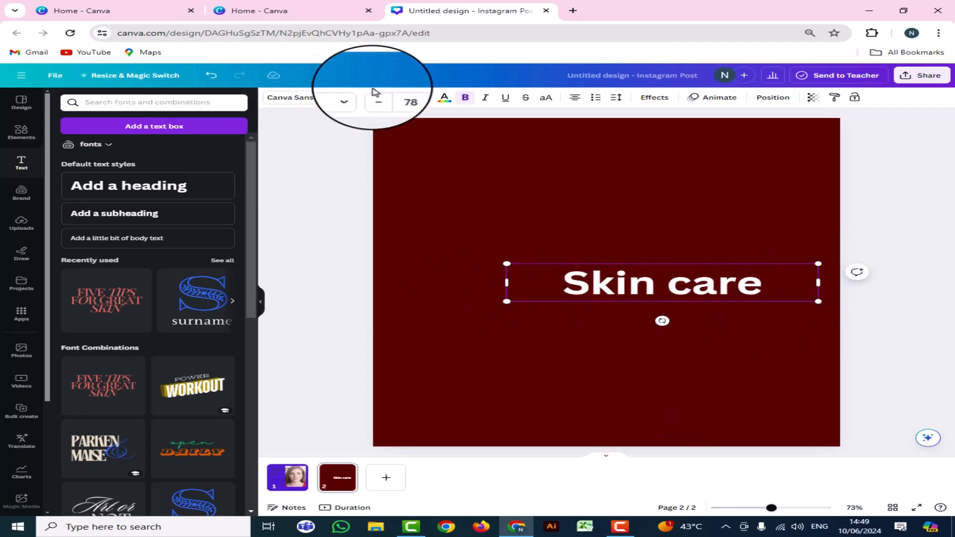
pyautogui.click(421, 101)
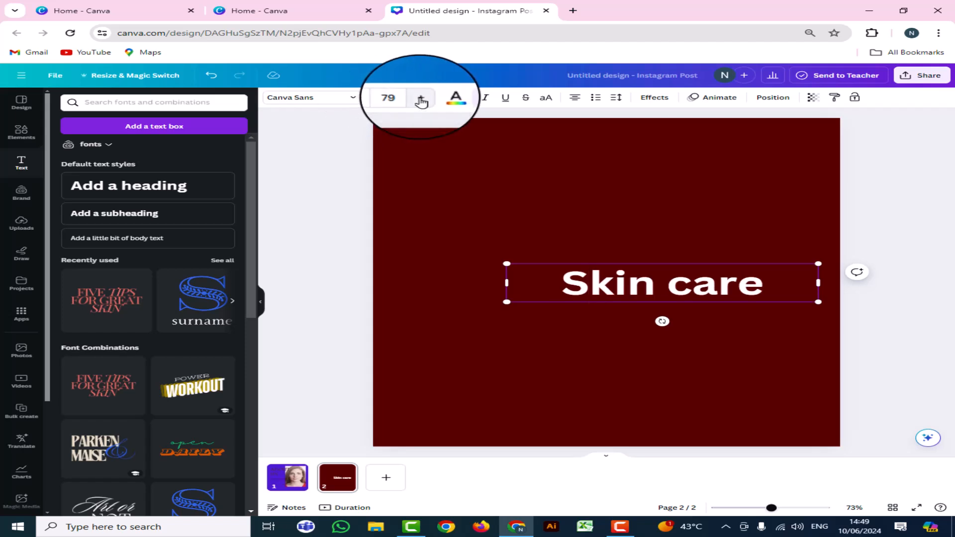
pyautogui.click(420, 101)
pyautogui.click(420, 101)
pyautogui.click(421, 101)
pyautogui.click(421, 101)
pyautogui.click(421, 102)
pyautogui.click(422, 102)
pyautogui.click(422, 103)
pyautogui.click(422, 103)
pyautogui.click(422, 102)
pyautogui.click(422, 103)
pyautogui.click(423, 103)
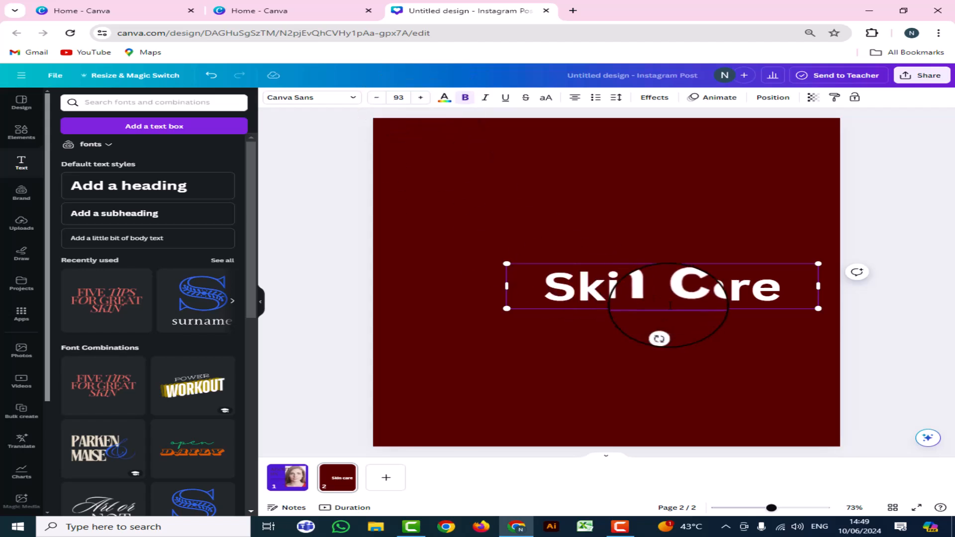
# - Rotate the "Skin care" heading to read vertically upward along the page's left edge and extend its text box at both ends
pyautogui.moveTo(663, 328); pyautogui.dragTo(430, 293)
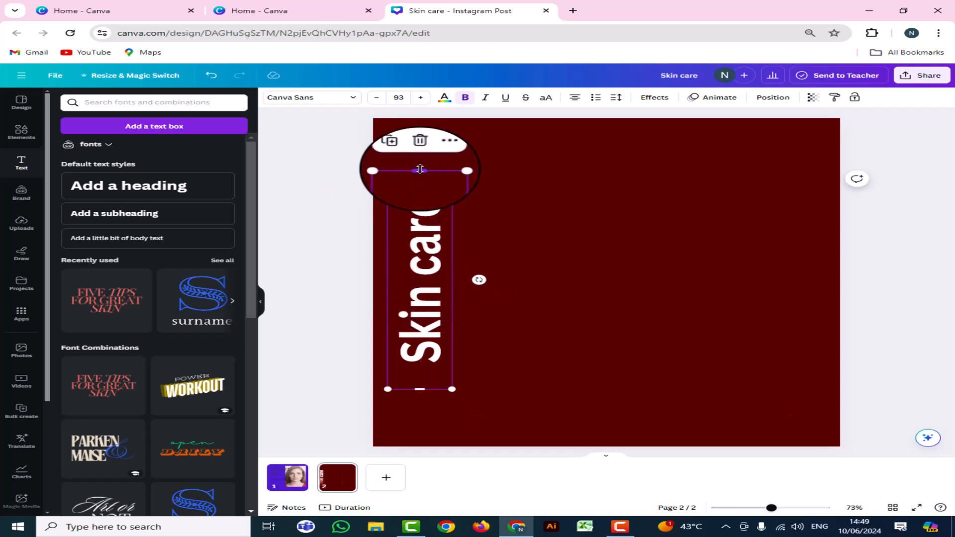
pyautogui.moveTo(421, 169); pyautogui.dragTo(419, 131)
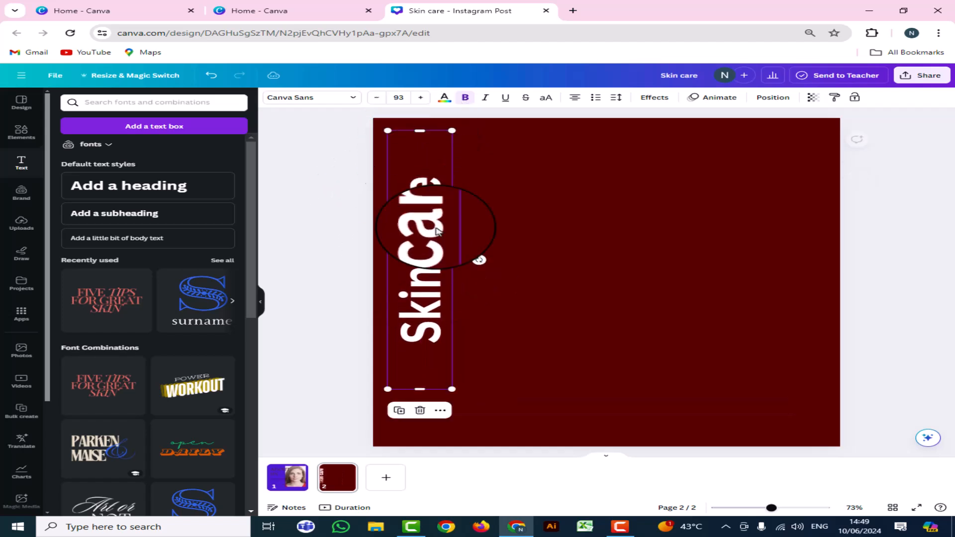
pyautogui.moveTo(419, 390); pyautogui.dragTo(423, 420)
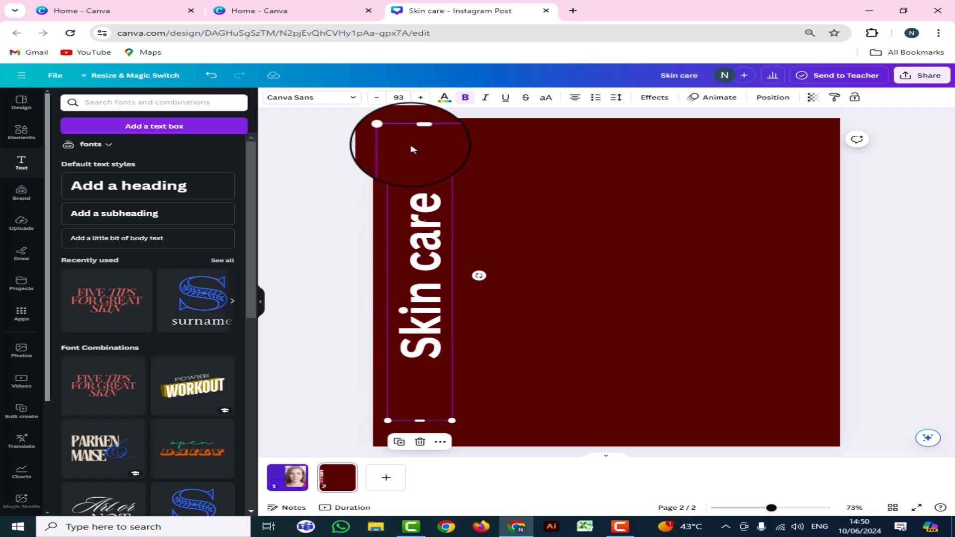
# - Increase the vertical heading's font size to 101 and deselect it
pyautogui.click(420, 102)
pyautogui.click(420, 102)
pyautogui.click(420, 102)
pyautogui.click(420, 102)
pyautogui.click(420, 102)
pyautogui.click(420, 102)
pyautogui.click(420, 102)
pyautogui.click(420, 102)
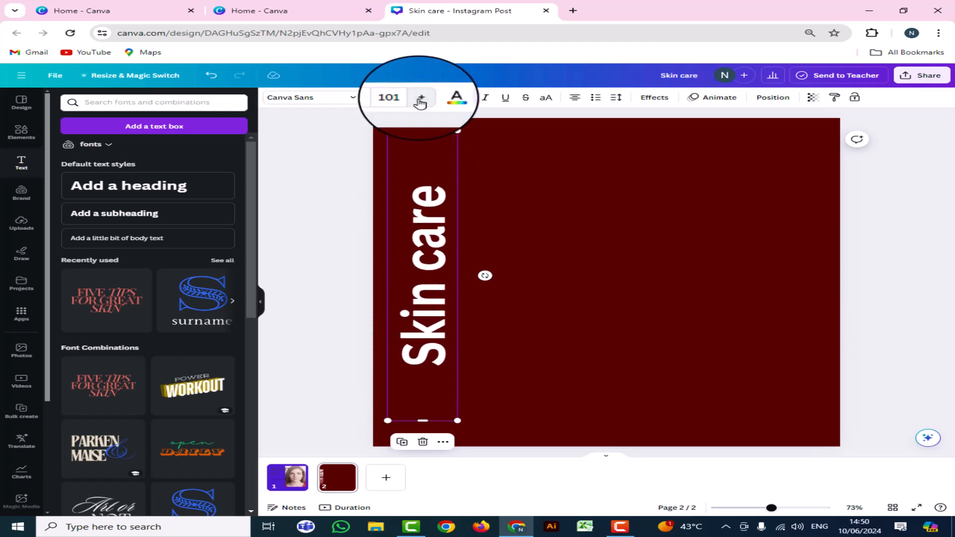
pyautogui.click(570, 351)
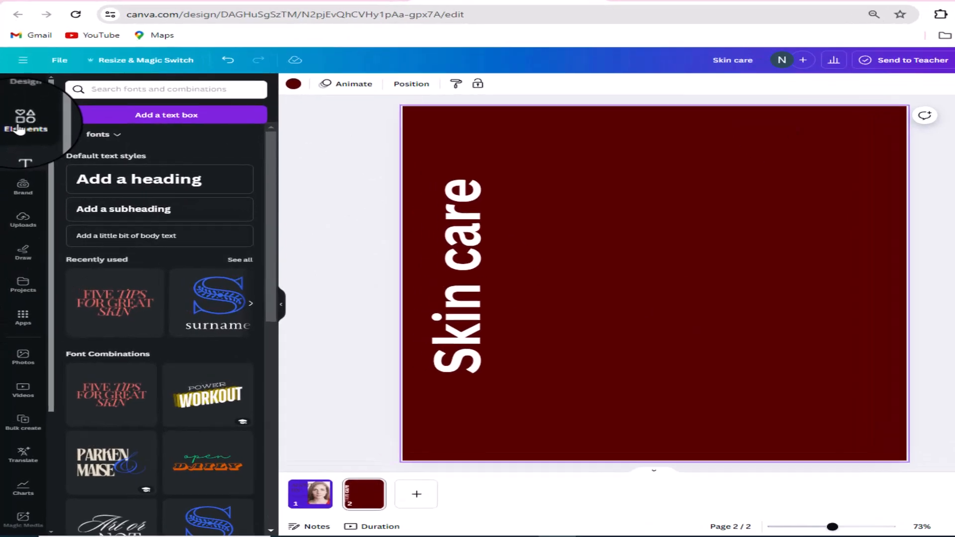
# - Search the elements for "SILK BLACK TEXTURE" photos and add the near-black, softly folded silk image to the page
pyautogui.click(21, 130)
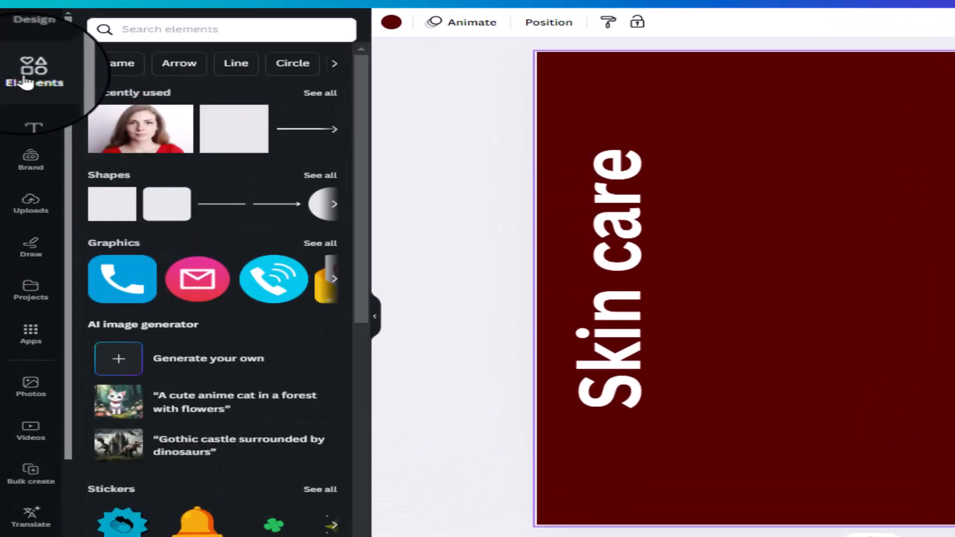
pyautogui.click(214, 35)
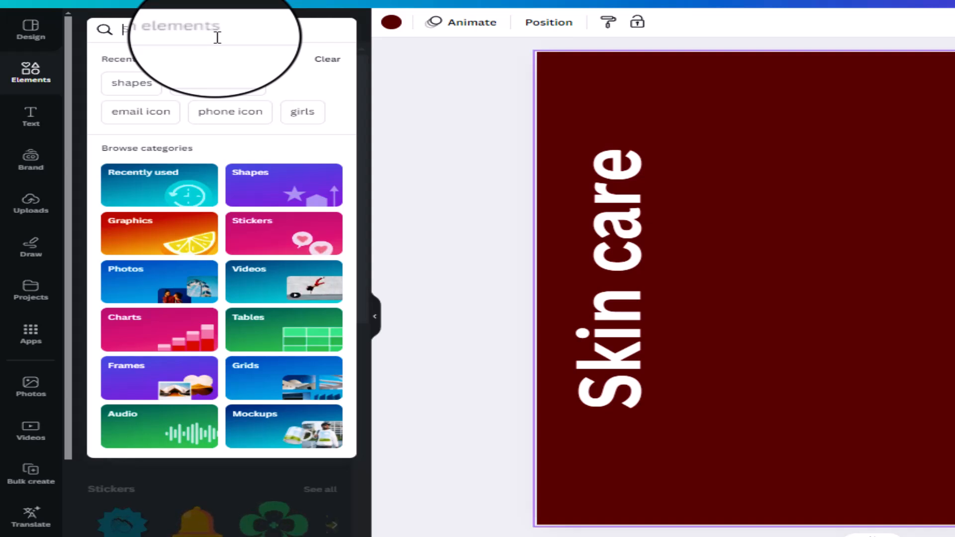
pyautogui.write('B')
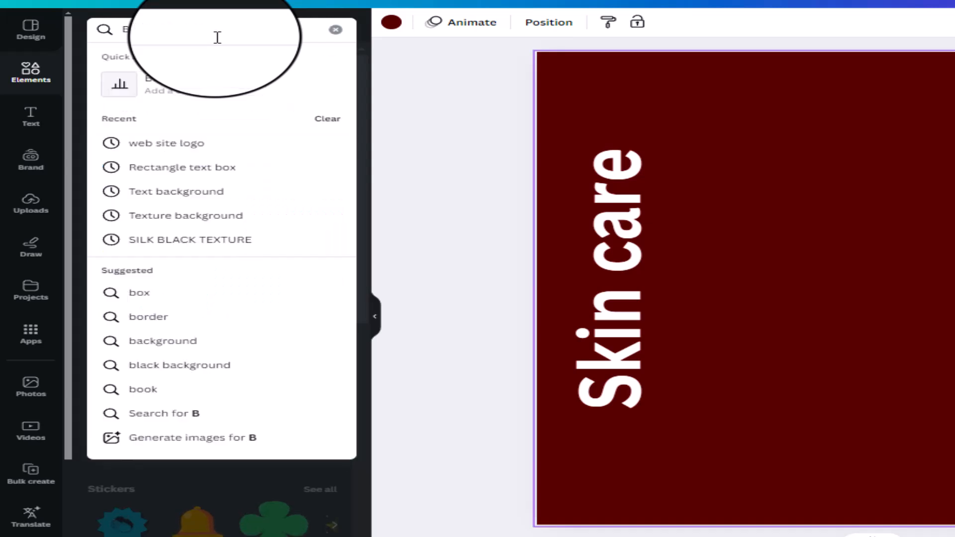
pyautogui.press('BackSpace')
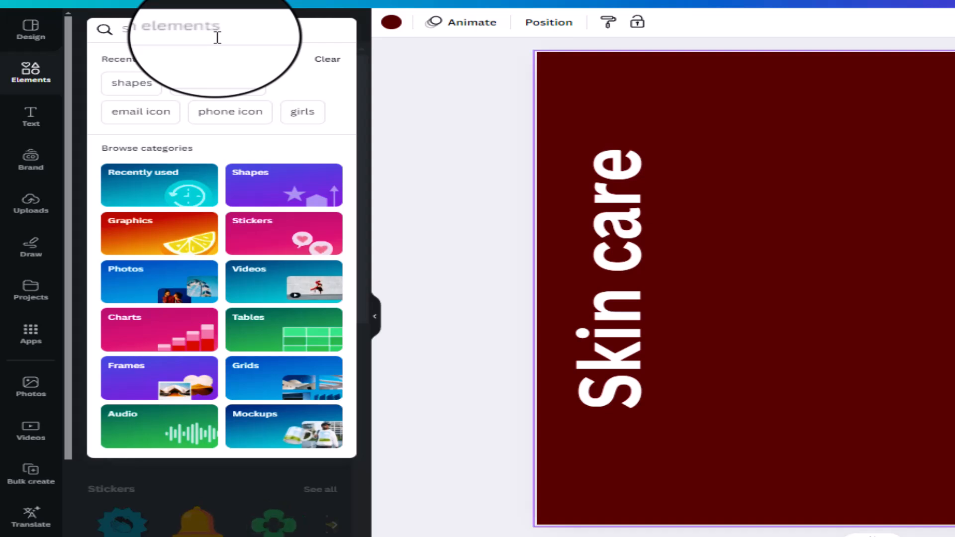
pyautogui.write('SI')
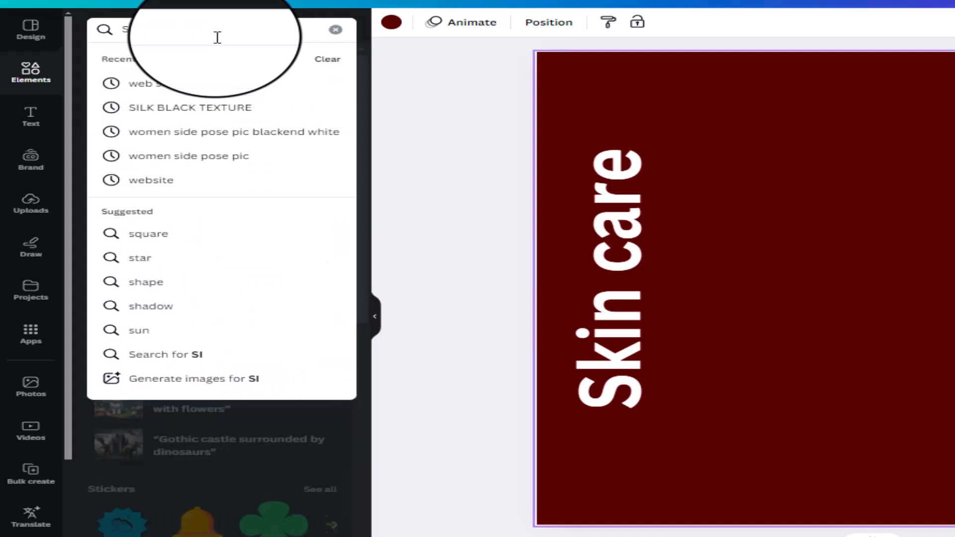
pyautogui.write('LK B')
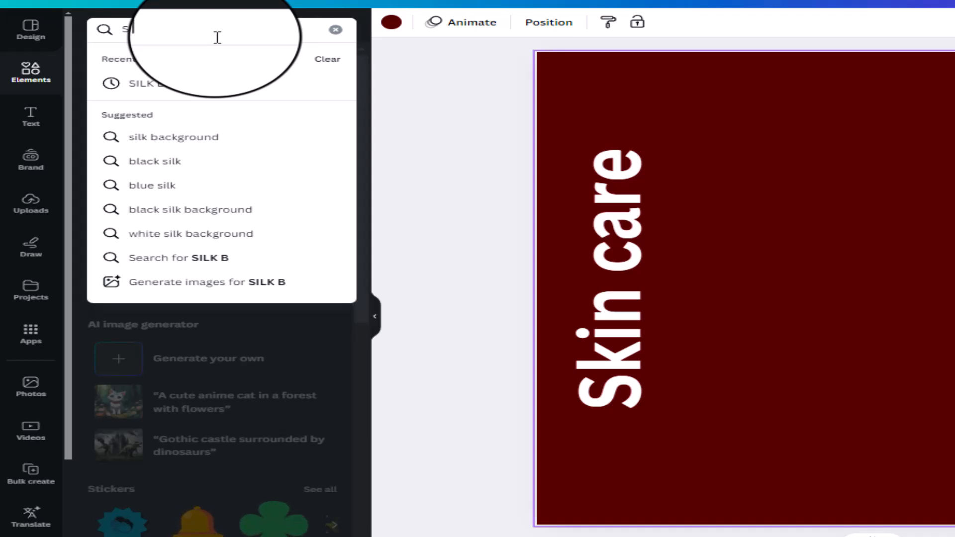
pyautogui.write('L')
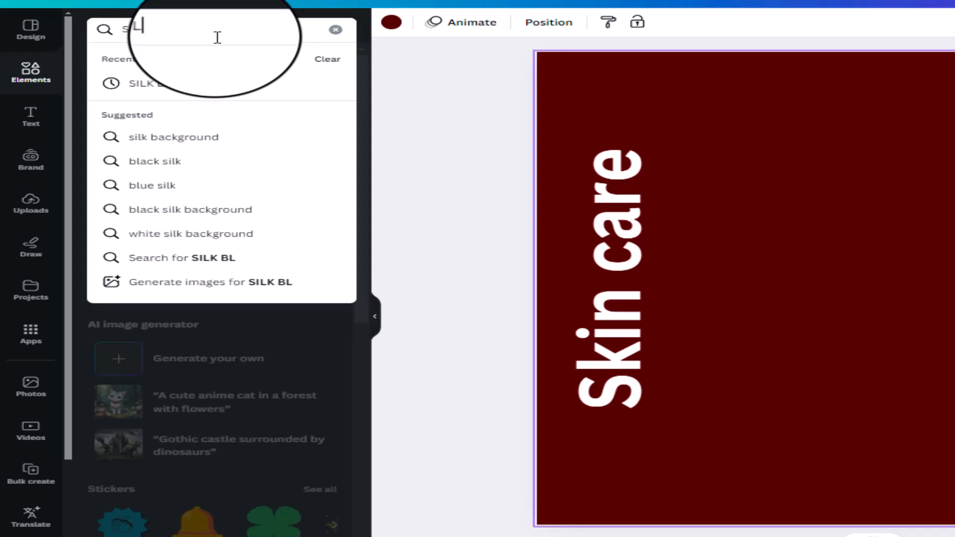
pyautogui.write('ACK')
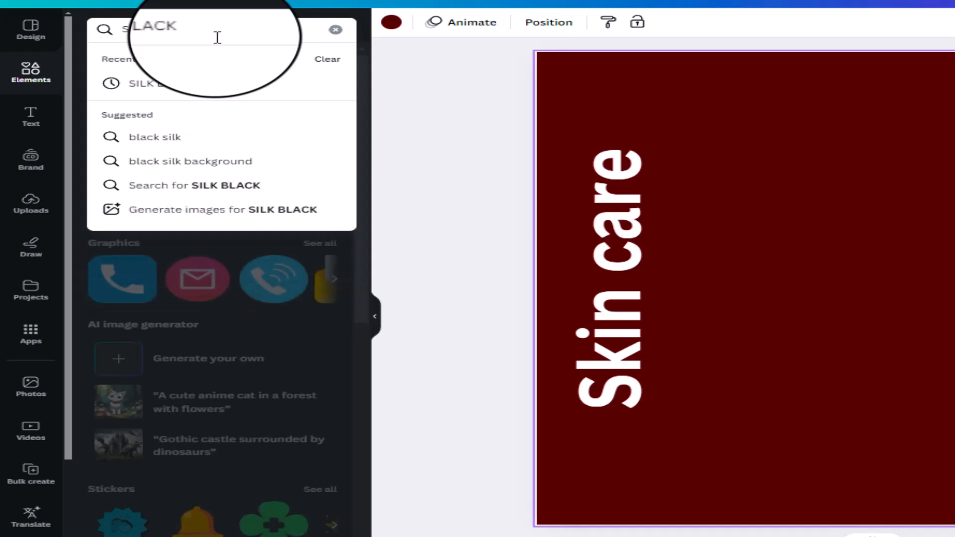
pyautogui.write(' TE')
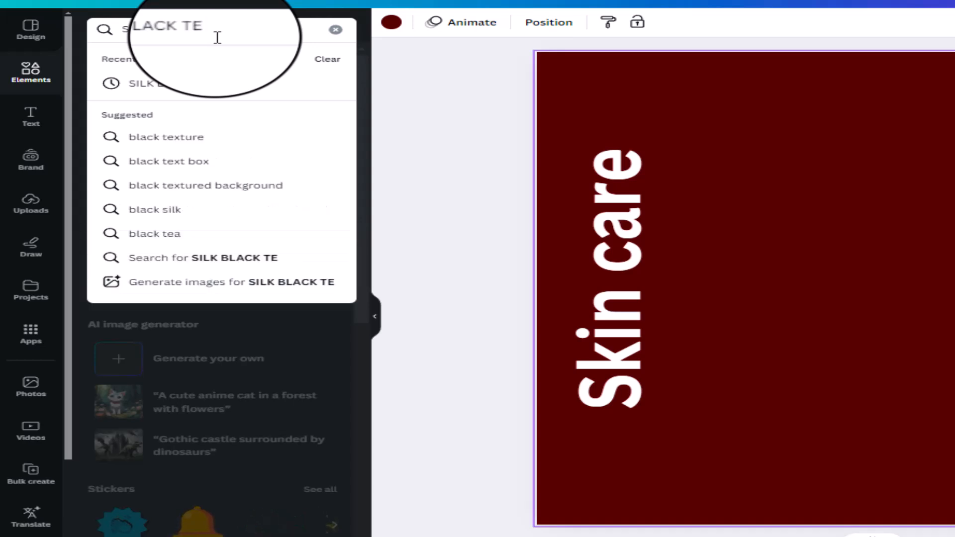
pyautogui.write('X')
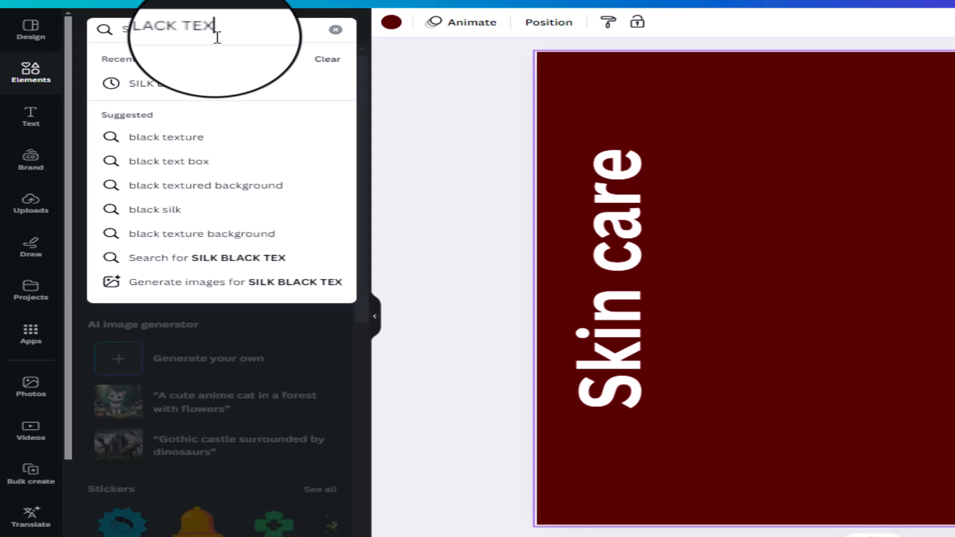
pyautogui.write('TURE')
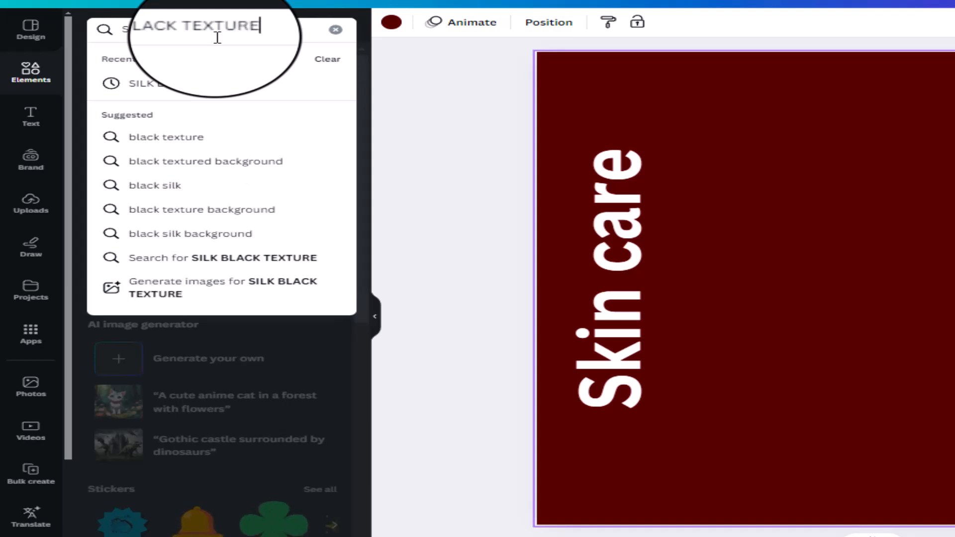
pyautogui.click(271, 257)
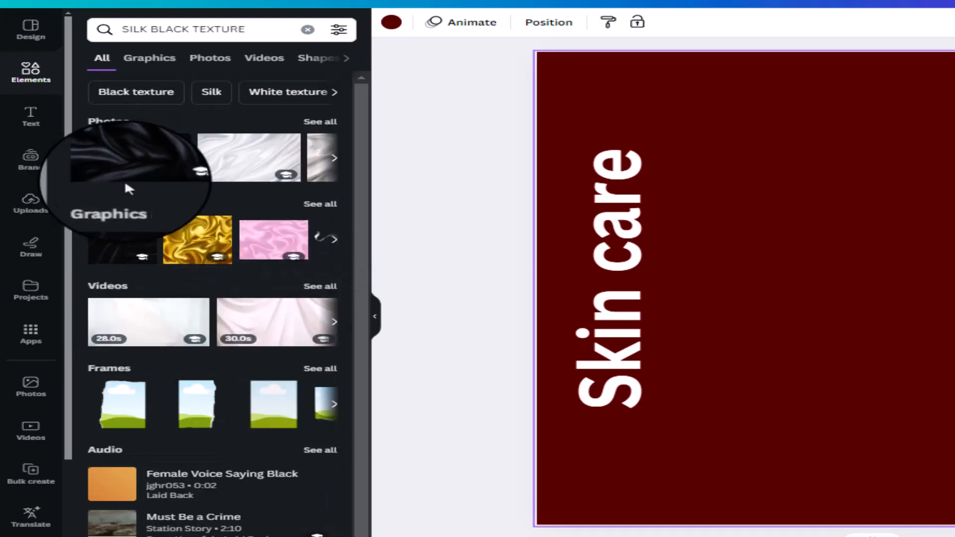
pyautogui.click(322, 124)
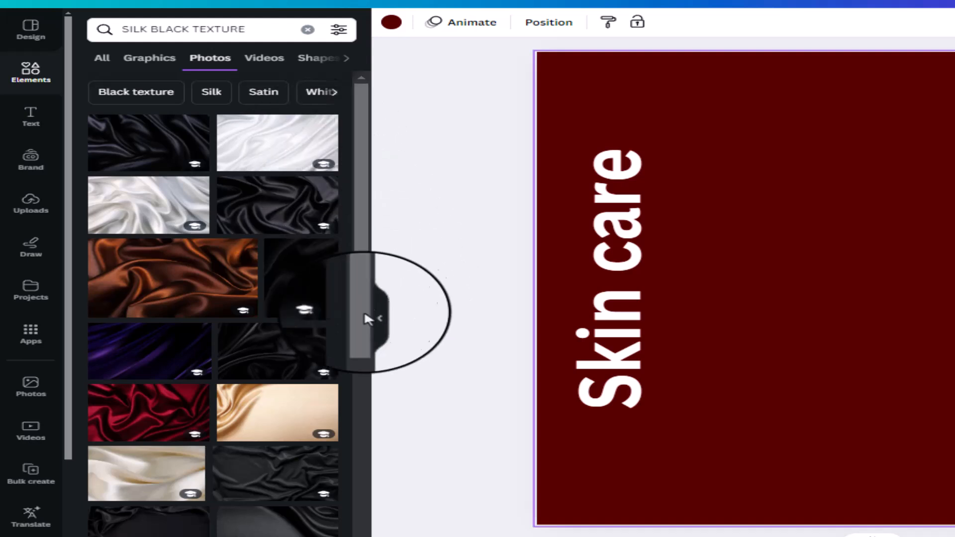
pyautogui.click(305, 282)
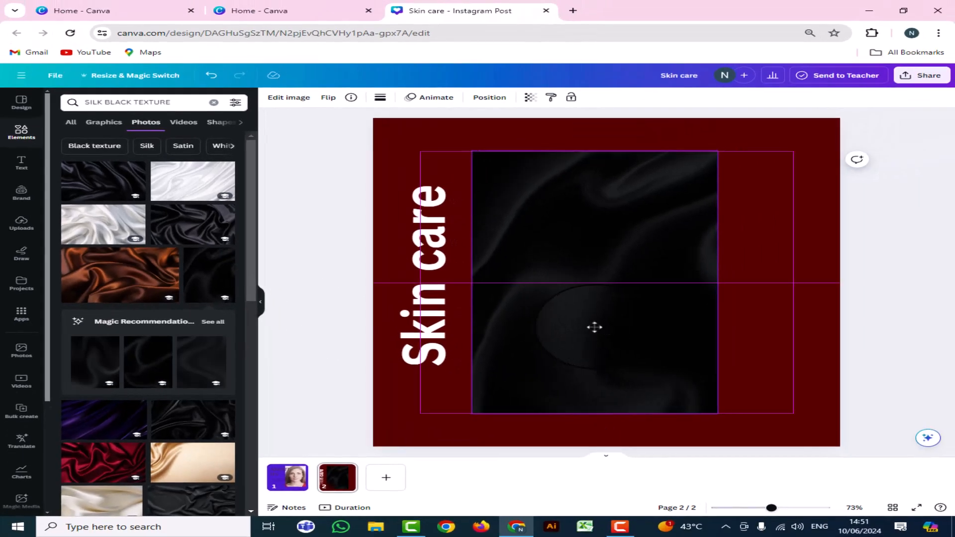
# - Align the black silk photo with the page's left edge and extend it to the full page height
pyautogui.moveTo(594, 327); pyautogui.dragTo(501, 327)
pyautogui.moveTo(495, 152); pyautogui.dragTo(491, 118)
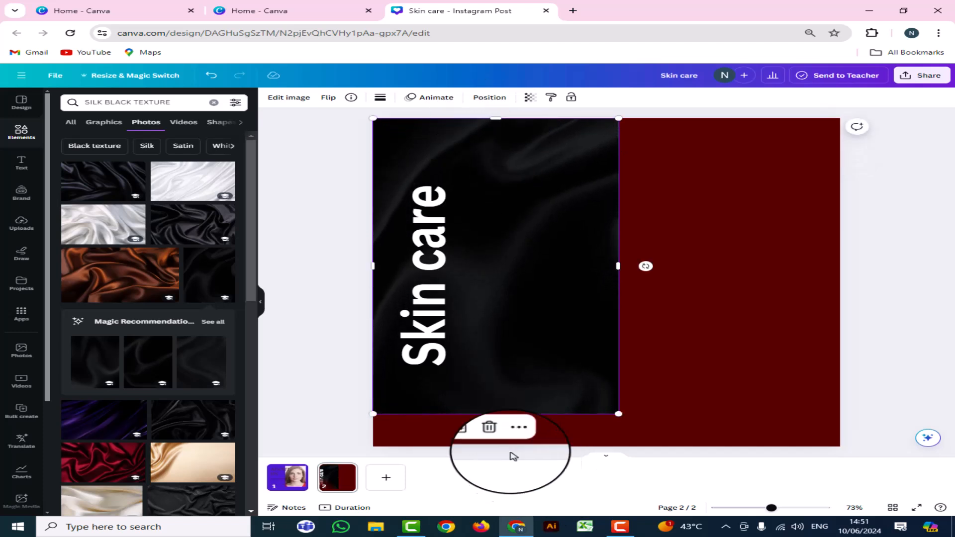
pyautogui.moveTo(495, 414); pyautogui.dragTo(498, 446)
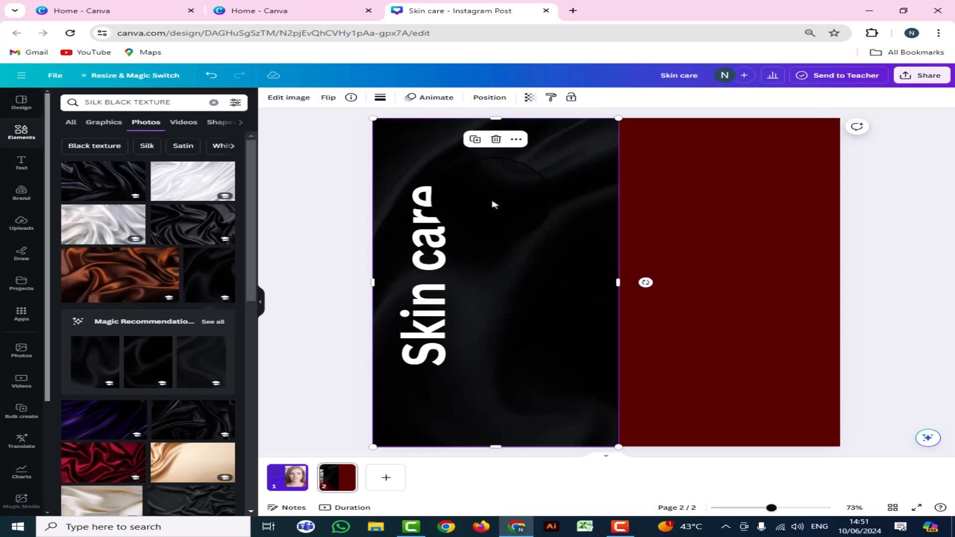
# - Set the black silk photo's transparency to 29
pyautogui.click(538, 101)
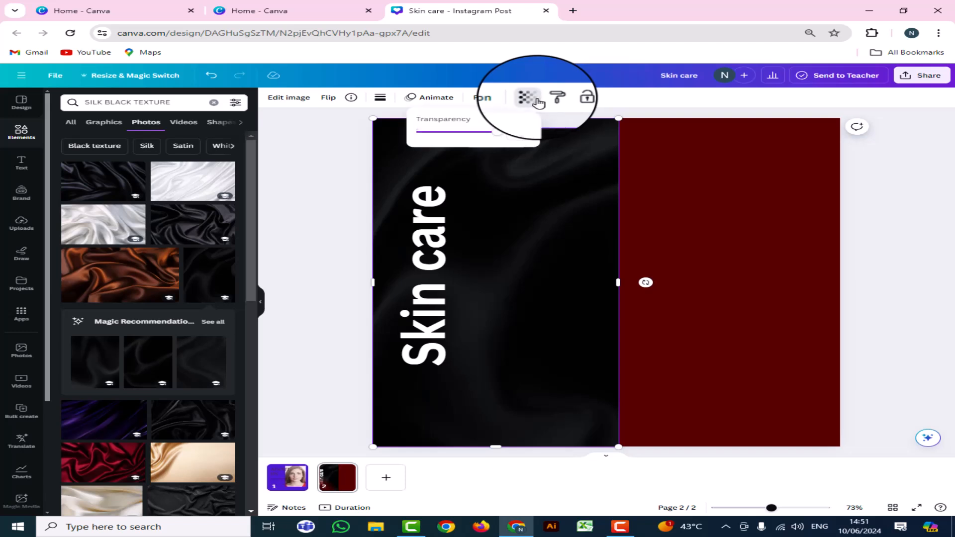
pyautogui.moveTo(497, 138); pyautogui.dragTo(459, 145)
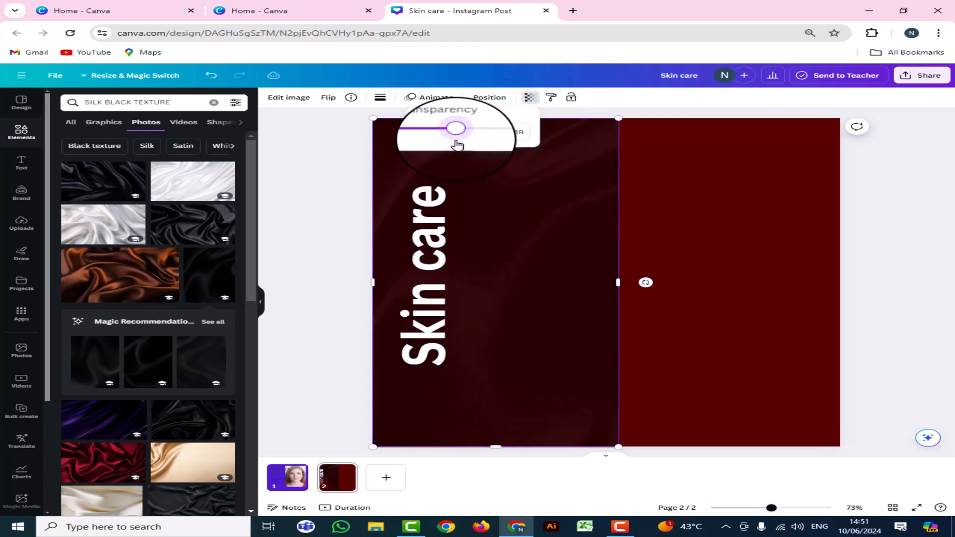
pyautogui.moveTo(453, 146); pyautogui.dragTo(450, 147)
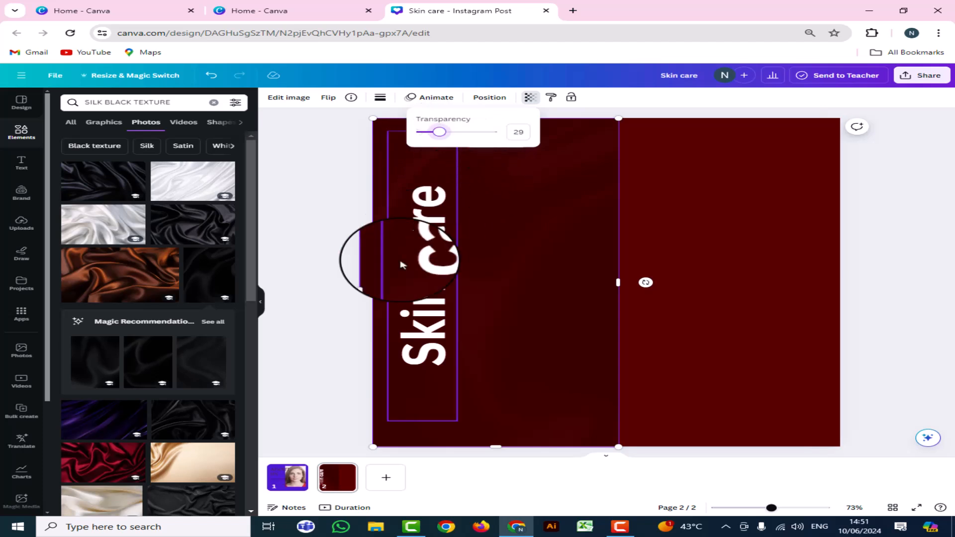
# - Search the elements for "FACE SERUM" and show all of the matching photos
pyautogui.click(696, 288)
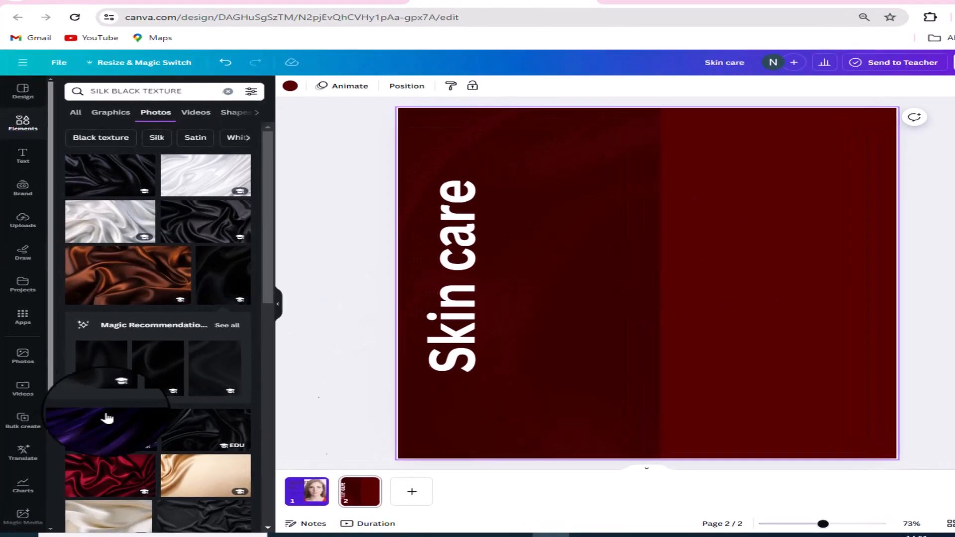
pyautogui.click(20, 127)
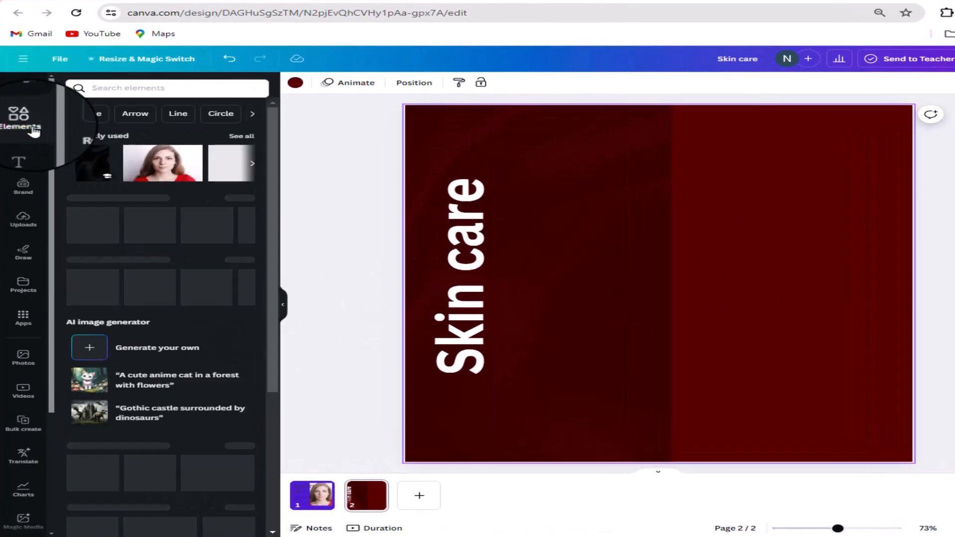
pyautogui.click(172, 88)
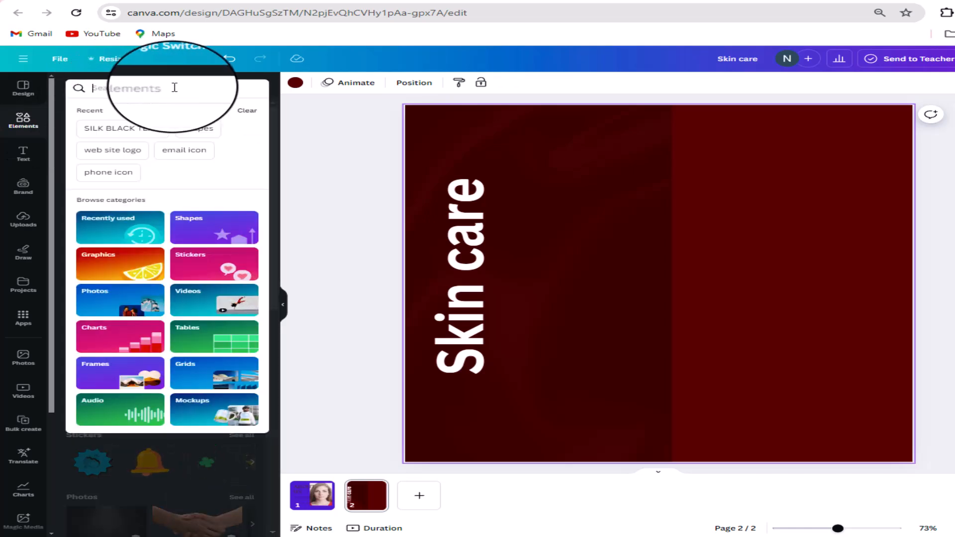
pyautogui.write('FA')
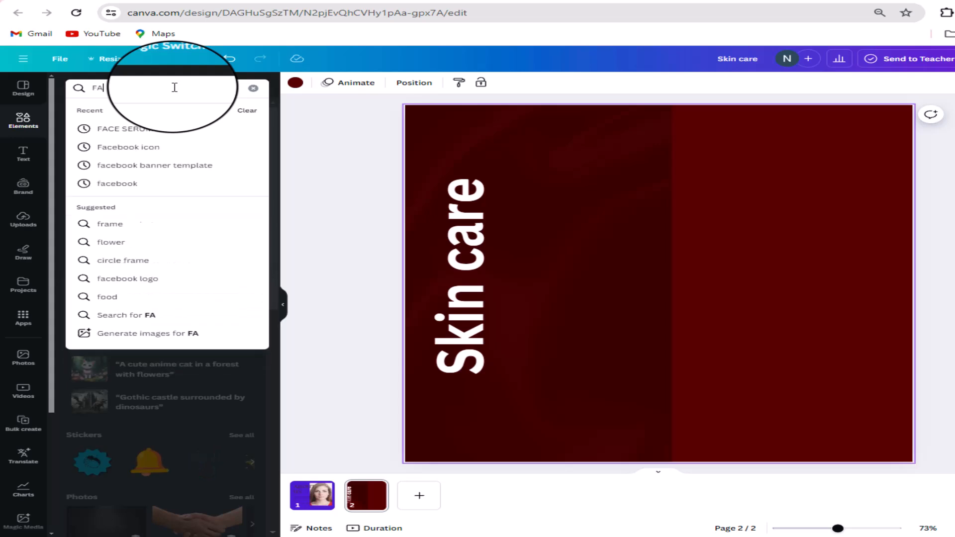
pyautogui.click(128, 131)
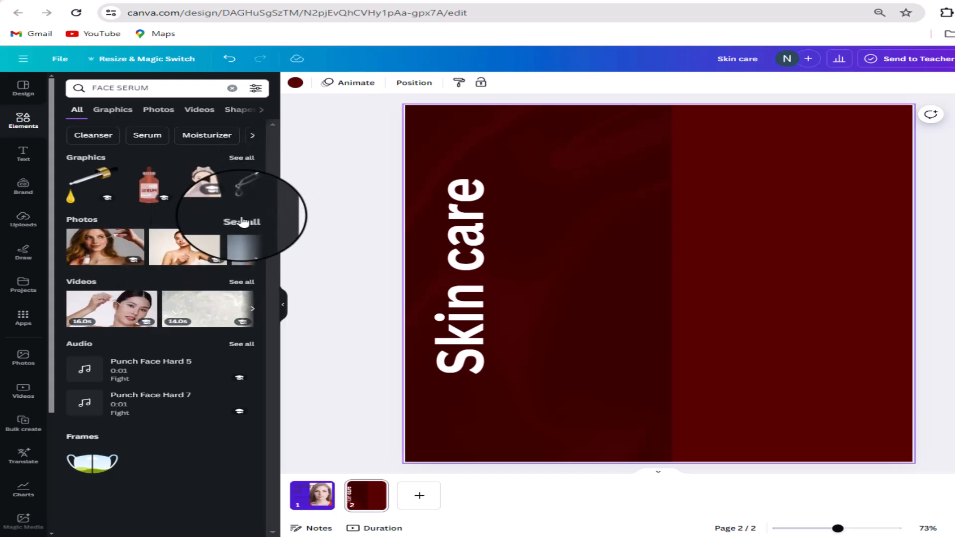
pyautogui.click(241, 222)
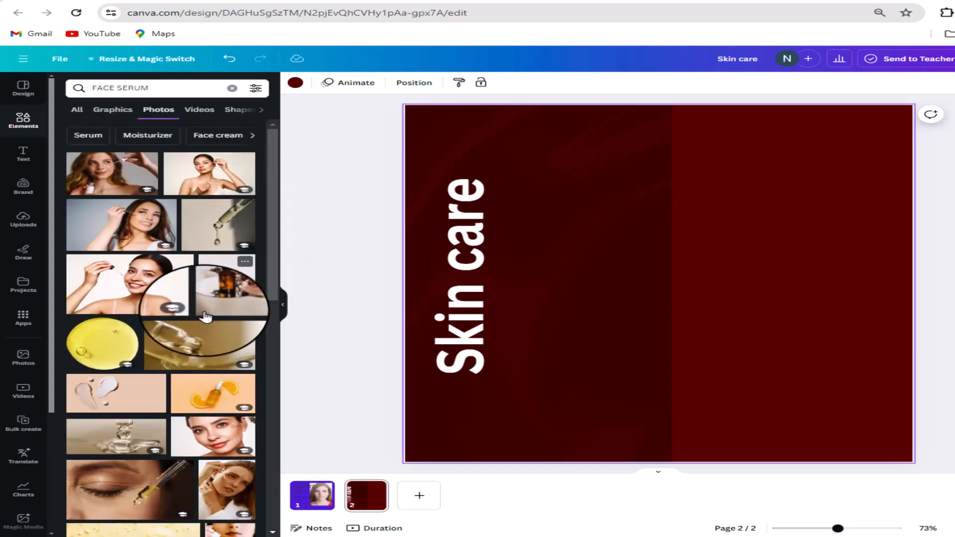
# - Add the photo of the smiling dark-haired woman holding a serum bottle against a brown background to the page
pyautogui.scroll(-3, 150, 340)
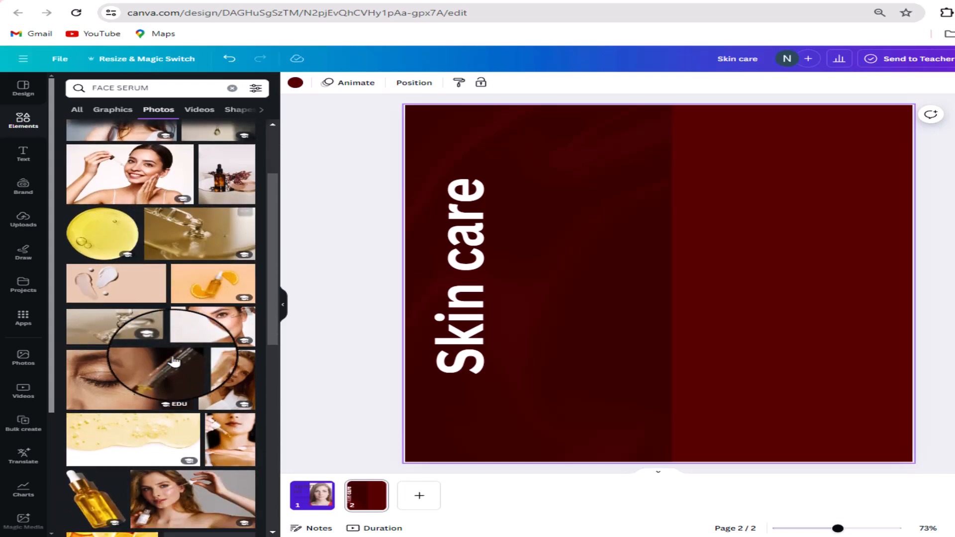
pyautogui.scroll(-3, 174, 361)
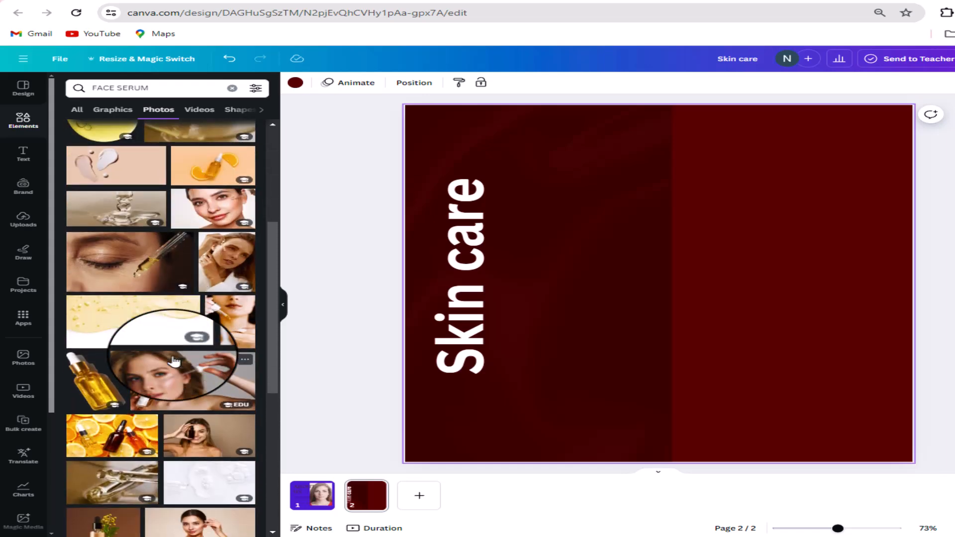
pyautogui.scroll(-5, 174, 361)
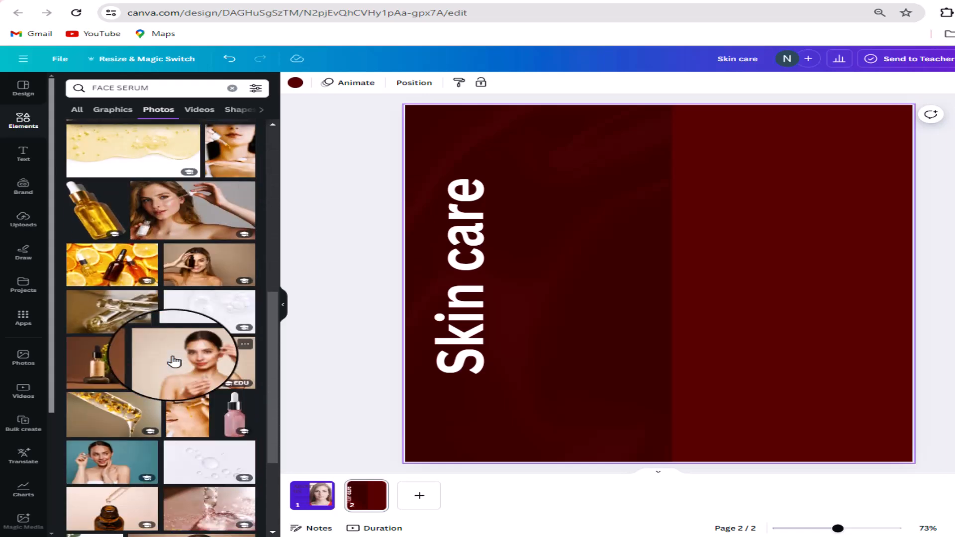
pyautogui.scroll(-3, 174, 361)
pyautogui.scroll(-3, 174, 361)
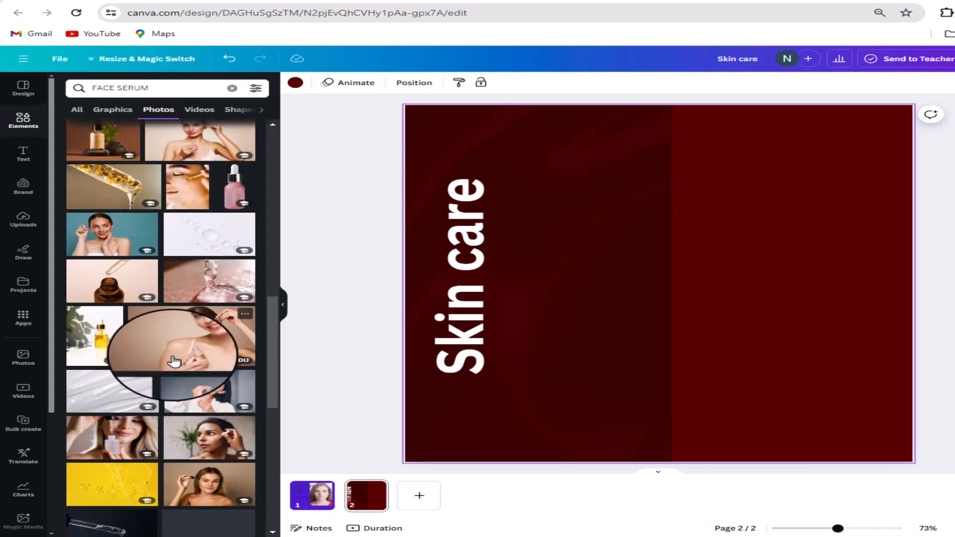
pyautogui.scroll(-9, 174, 360)
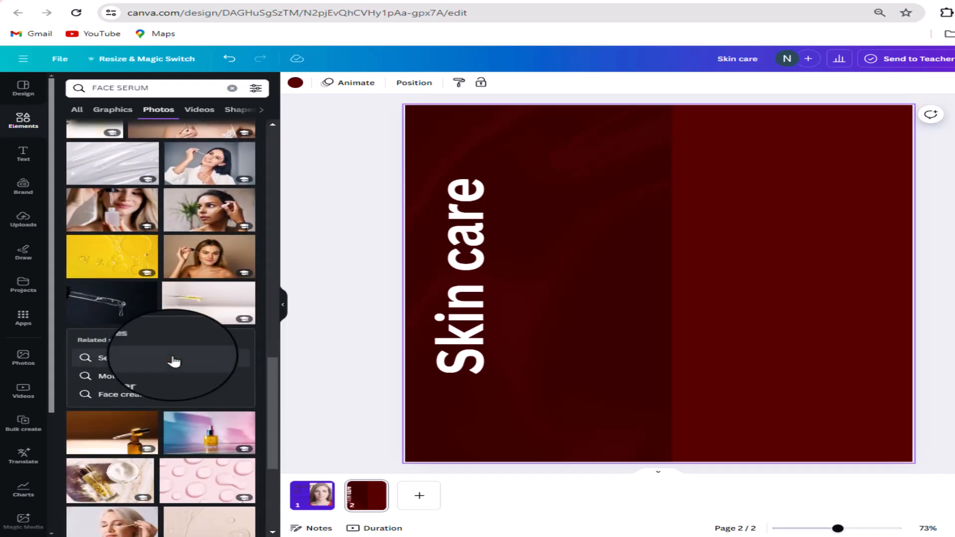
pyautogui.scroll(-3, 203, 360)
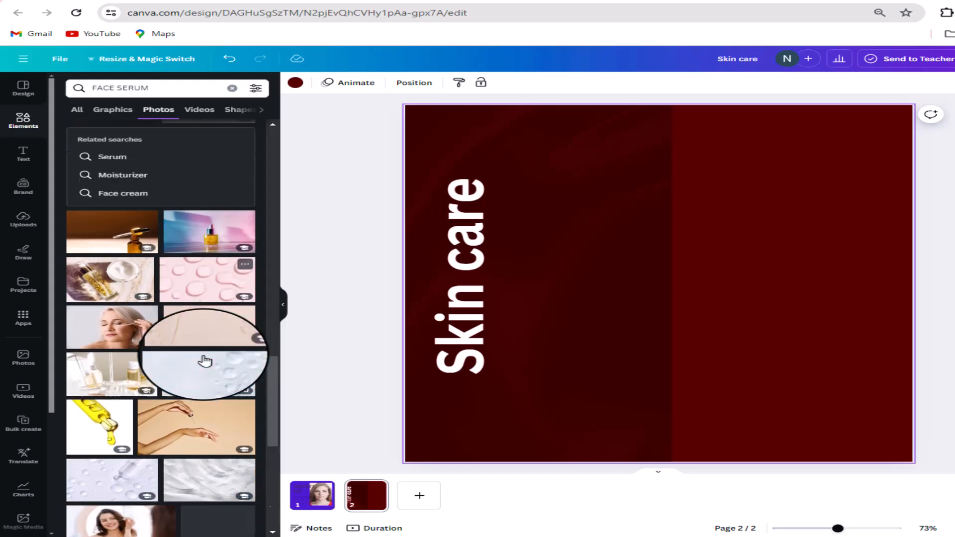
pyautogui.scroll(-4, 204, 360)
pyautogui.scroll(-3, 191, 363)
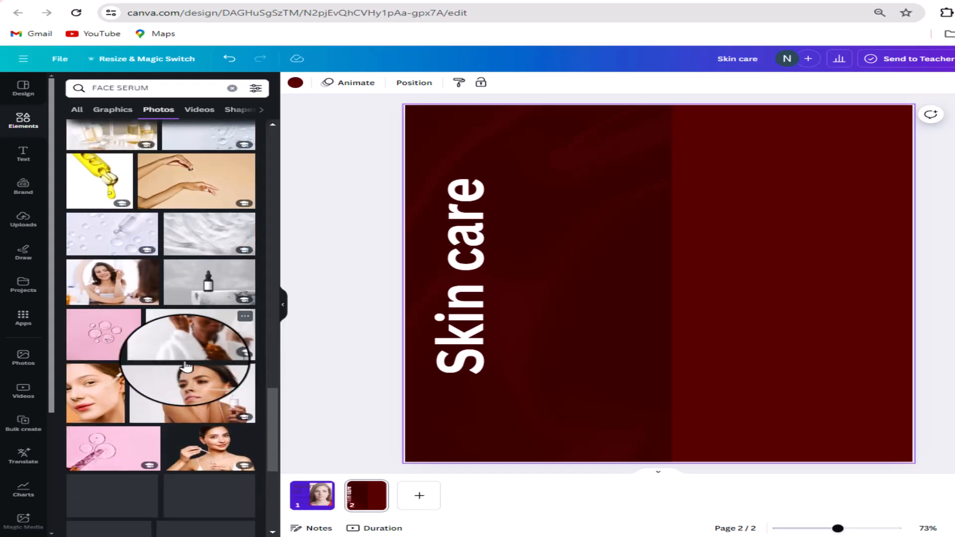
pyautogui.scroll(-2, 185, 366)
pyautogui.scroll(-3, 187, 363)
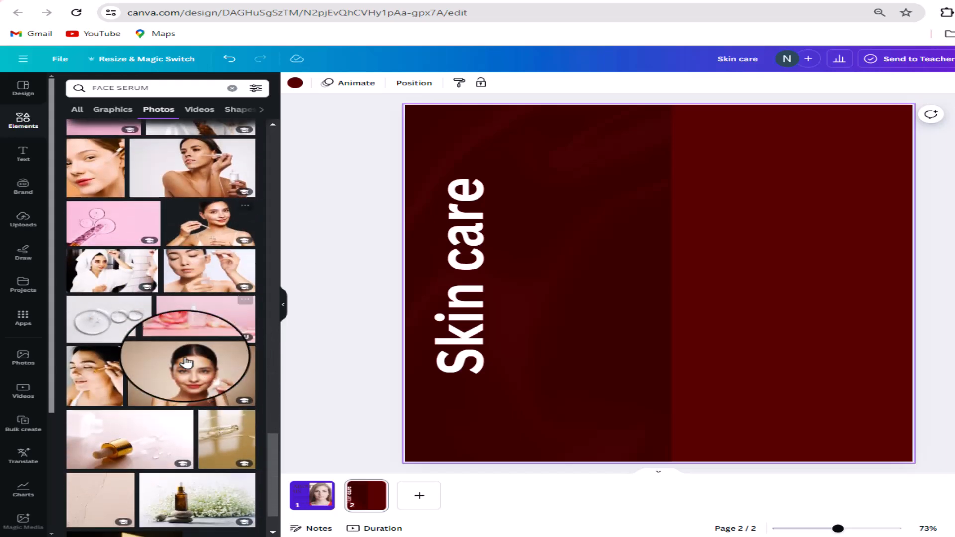
pyautogui.scroll(-2, 185, 362)
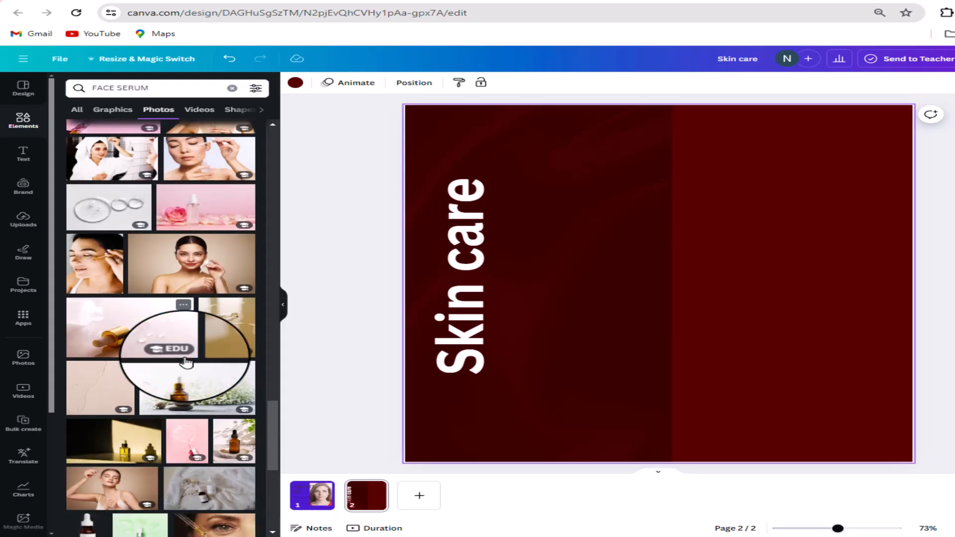
pyautogui.scroll(-3, 184, 362)
pyautogui.scroll(-3, 185, 362)
pyautogui.scroll(-2, 186, 362)
pyautogui.scroll(-2, 185, 362)
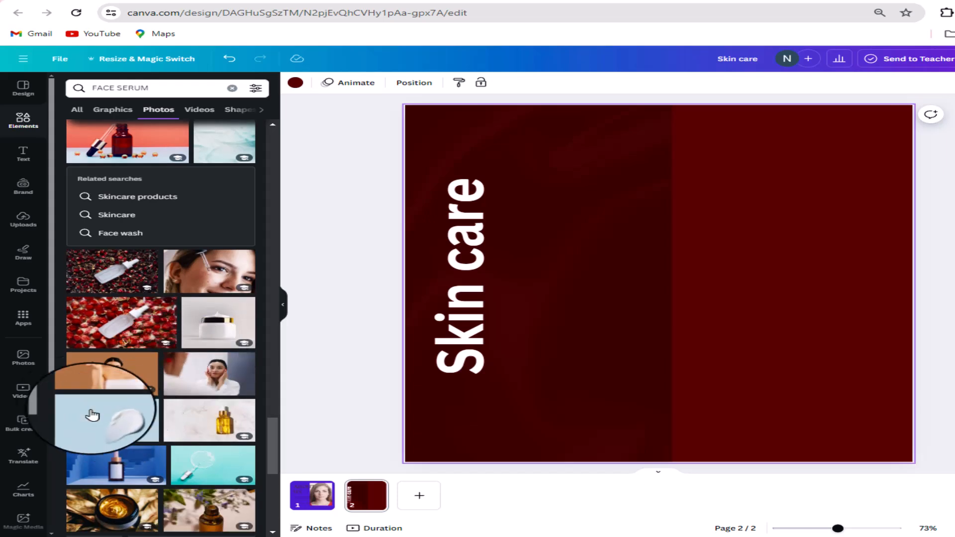
pyautogui.click(102, 389)
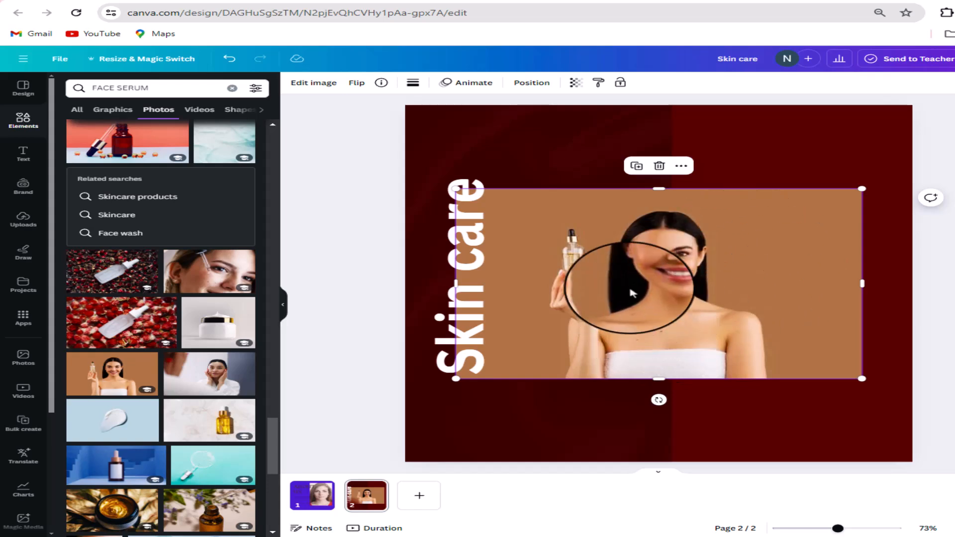
# - Remove the woman photo's background and extend its frame upward and downward to enlarge the cutout
pyautogui.click(322, 85)
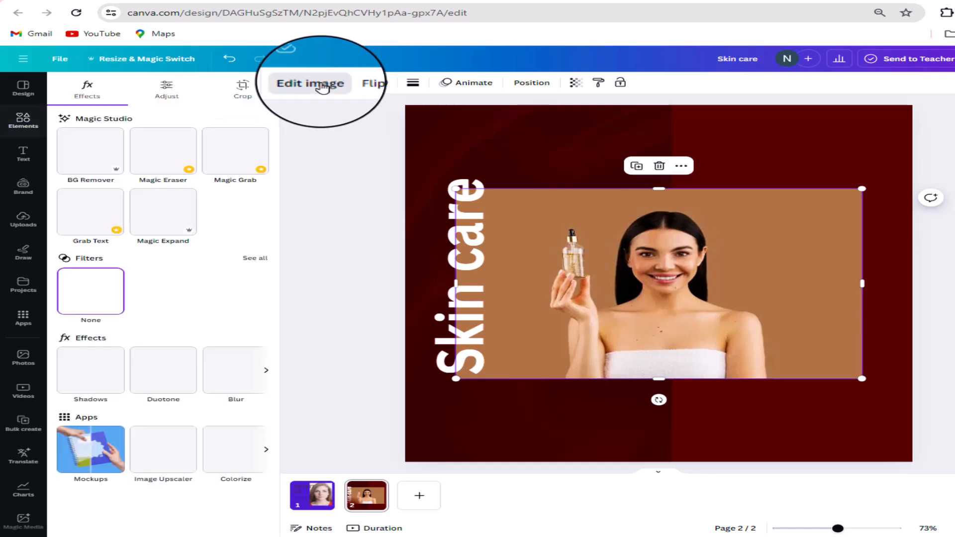
pyautogui.click(101, 153)
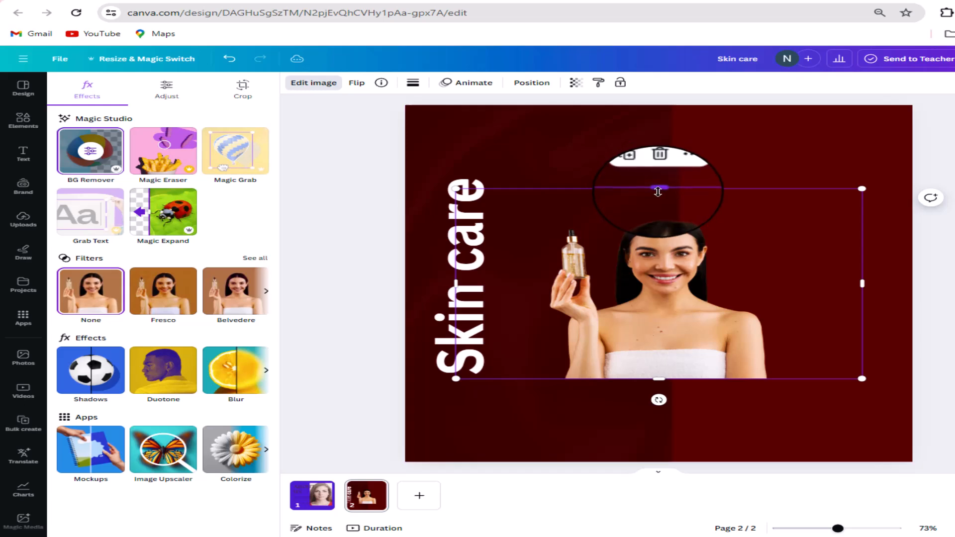
pyautogui.moveTo(658, 188); pyautogui.dragTo(657, 161)
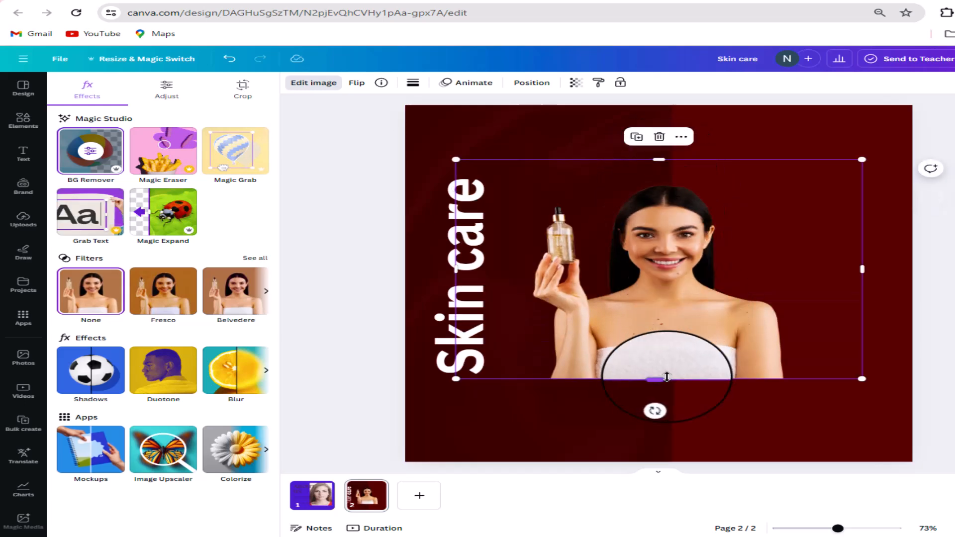
pyautogui.moveTo(657, 379); pyautogui.dragTo(659, 414)
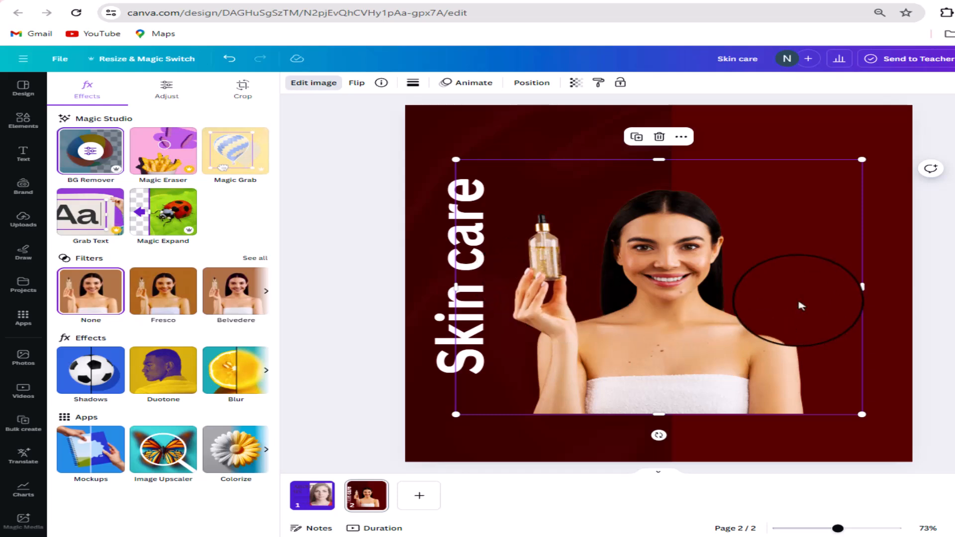
# - Flip the woman's cutout horizontally and move it left so her shoulder overlaps the vertical heading
pyautogui.click(357, 82)
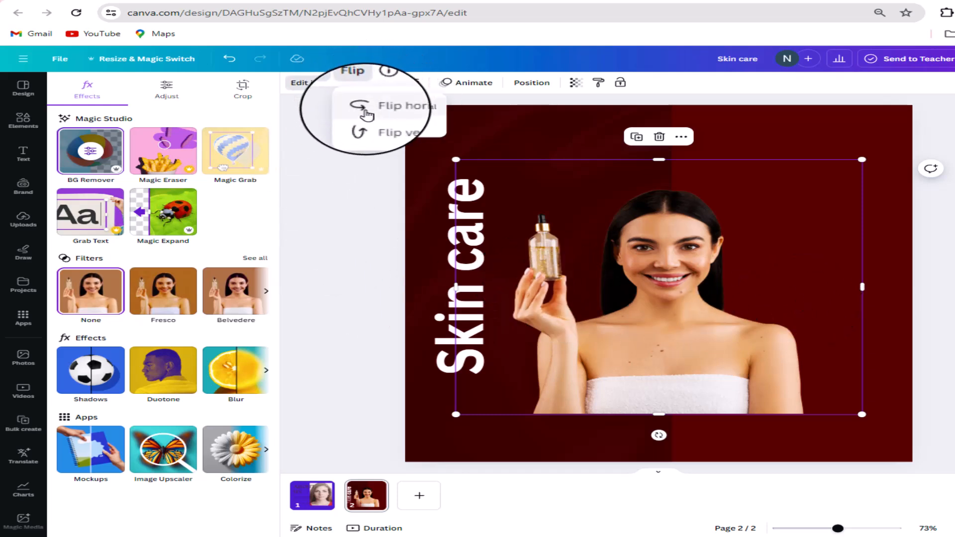
pyautogui.click(363, 107)
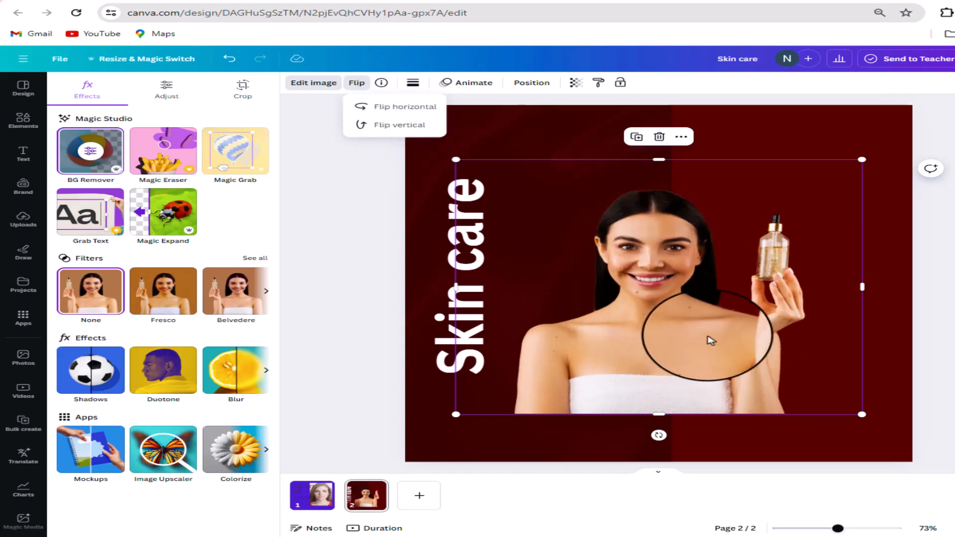
pyautogui.moveTo(697, 341); pyautogui.dragTo(638, 326)
pyautogui.click(850, 347)
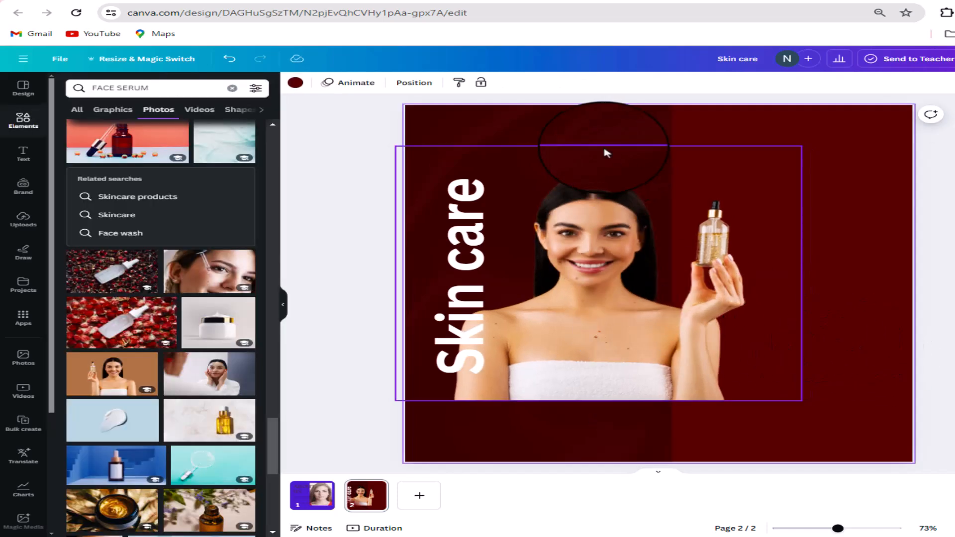
# - Extend the top of the woman's cutout frame slightly upward to a height of about 817, then deselect it
pyautogui.click(586, 252)
pyautogui.moveTo(595, 144); pyautogui.dragTo(598, 131)
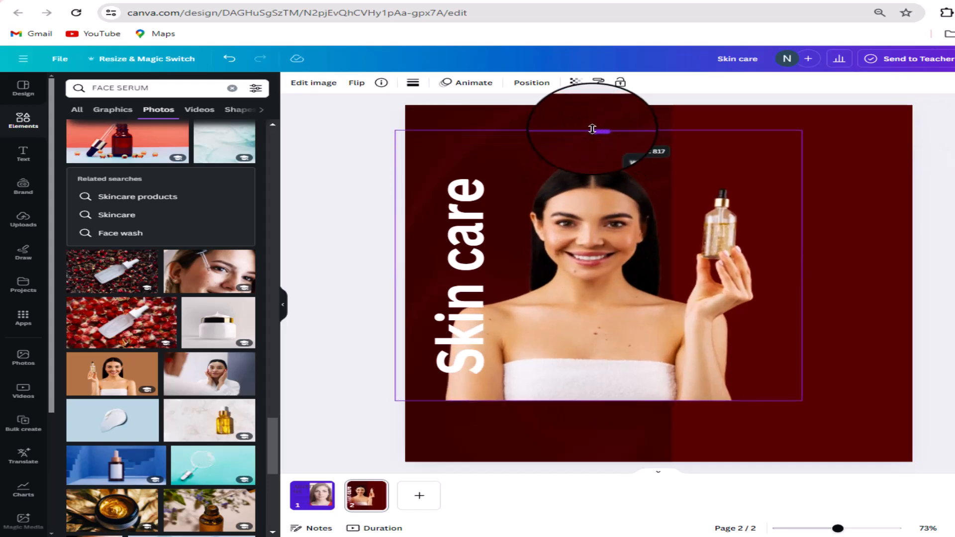
pyautogui.click(887, 355)
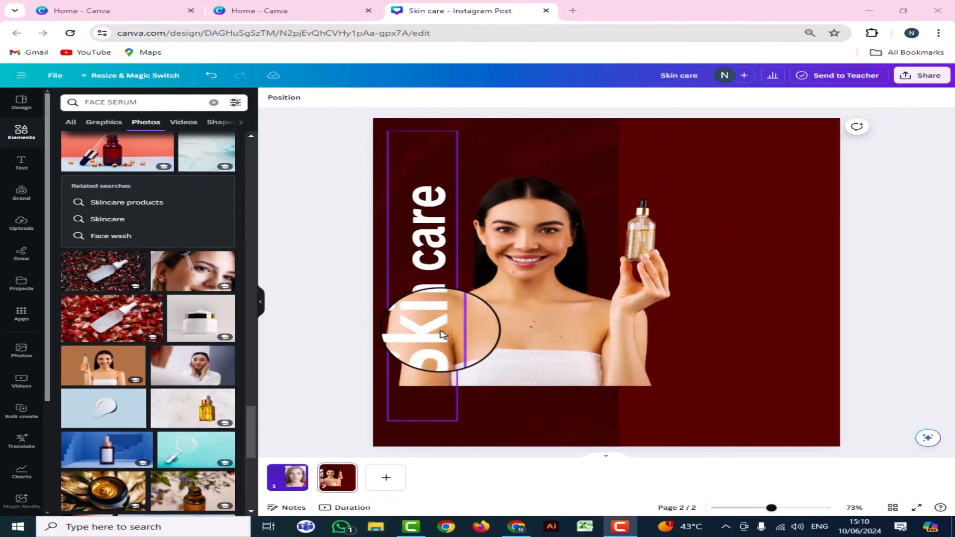
# - Place a duplicate of the vertical "Skin care" heading near the page's right edge with the Hollow text effect at thickness 50
pyautogui.click(425, 313)
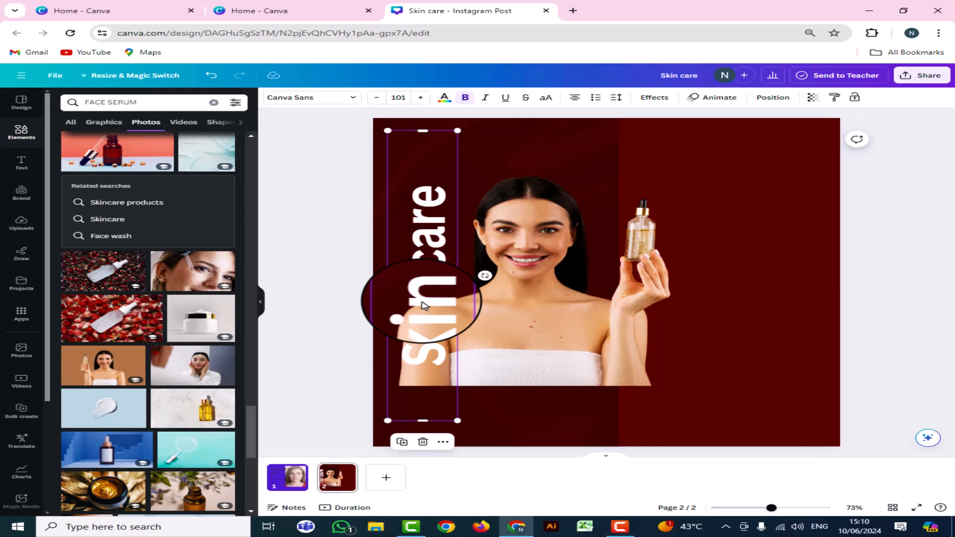
pyautogui.click(400, 442)
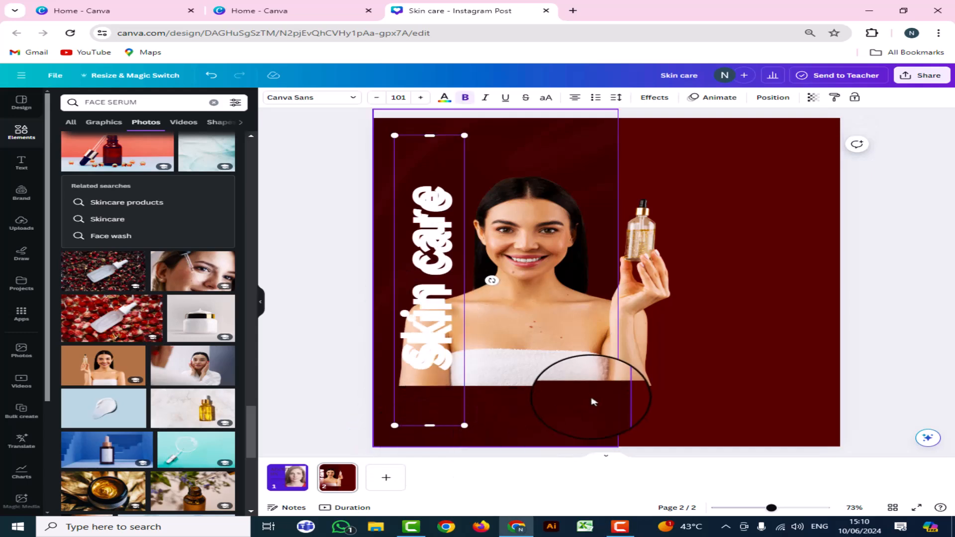
pyautogui.moveTo(443, 323); pyautogui.dragTo(778, 294)
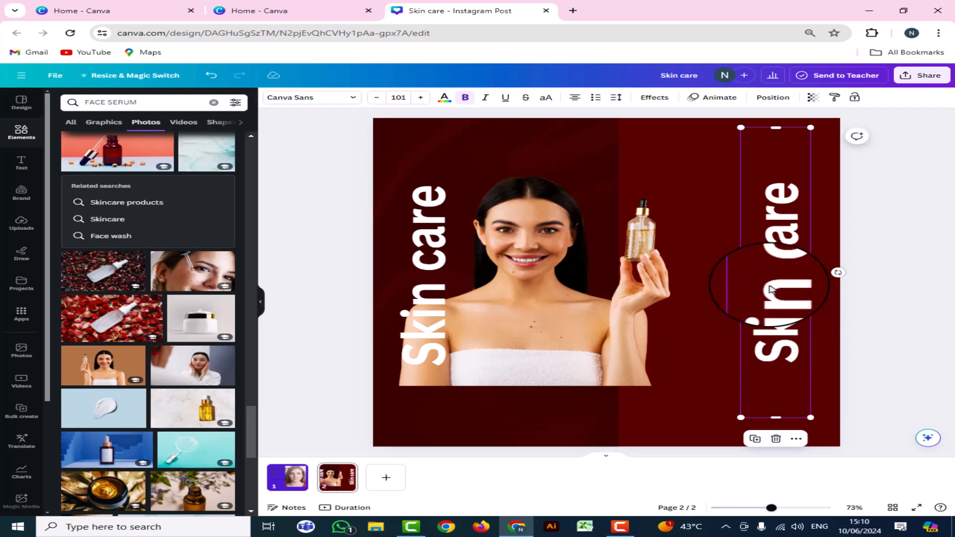
pyautogui.click(654, 97)
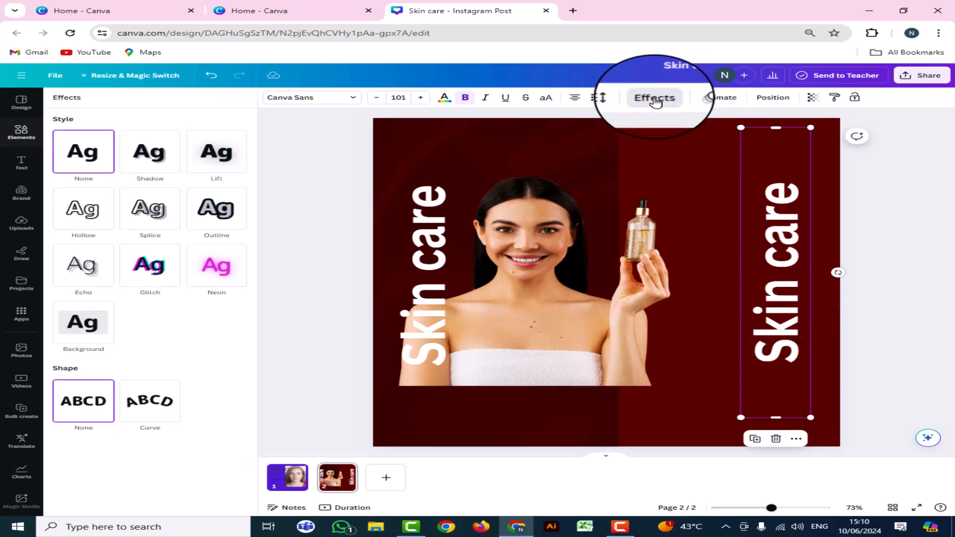
pyautogui.click(86, 210)
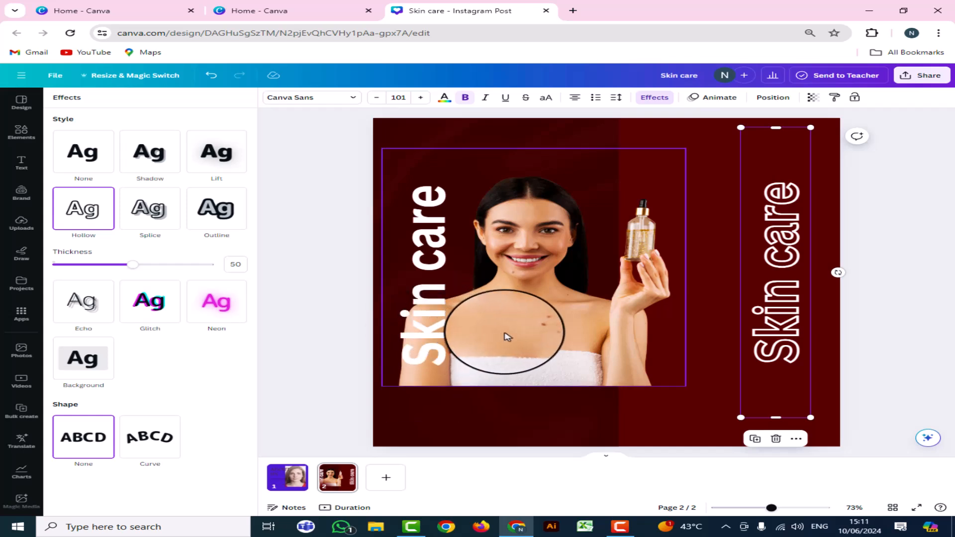
# - Bring the woman's cutout to the front so it covers the lower part of the solid heading
pyautogui.click(507, 337)
pyautogui.rightClick(507, 336)
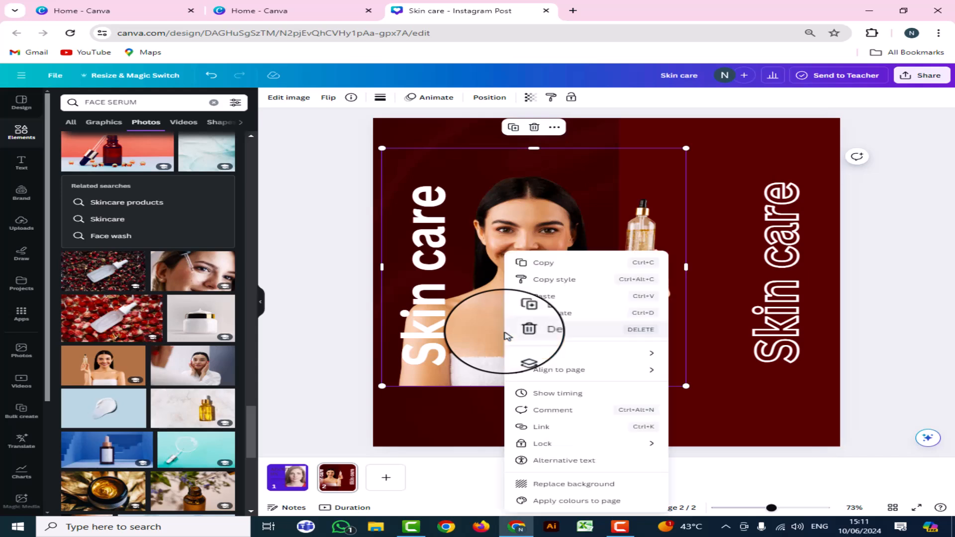
pyautogui.moveTo(546, 354)
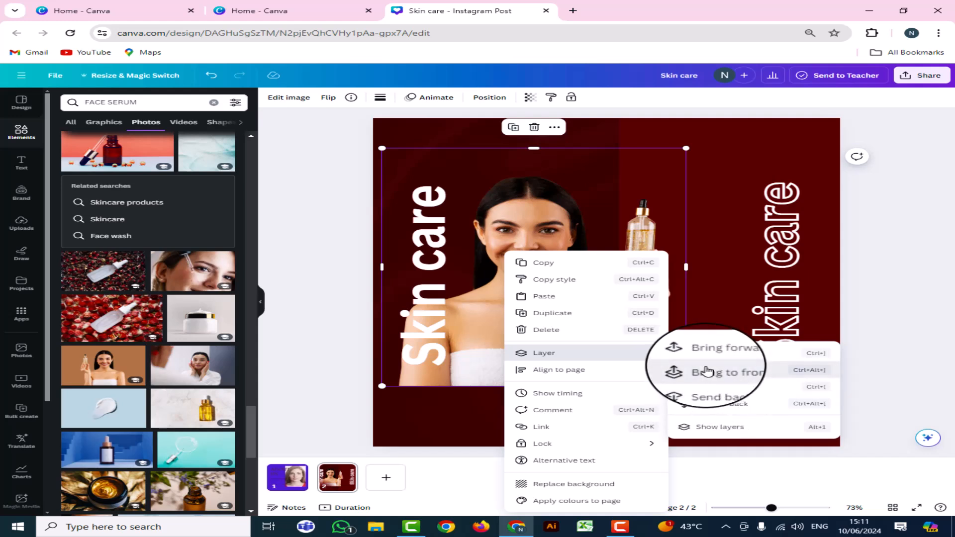
pyautogui.click(706, 371)
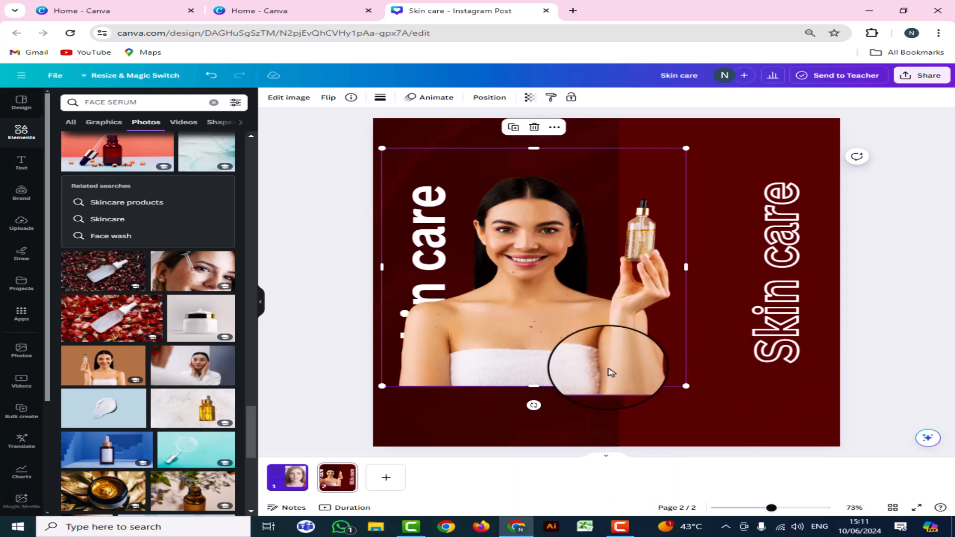
# - Lay the hollow "Skin care" heading exactly over the solid one so its outline runs across the woman's shoulder
pyautogui.moveTo(776, 308); pyautogui.dragTo(428, 326)
pyautogui.click(726, 350)
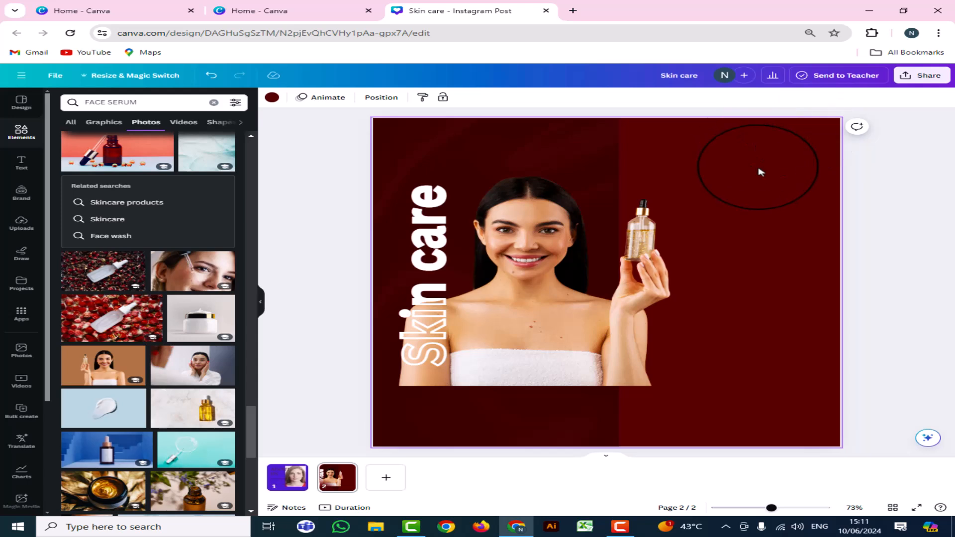
# - Add a heading reading "SQ" and place it in the upper-right corner of the maroon page
pyautogui.click(22, 166)
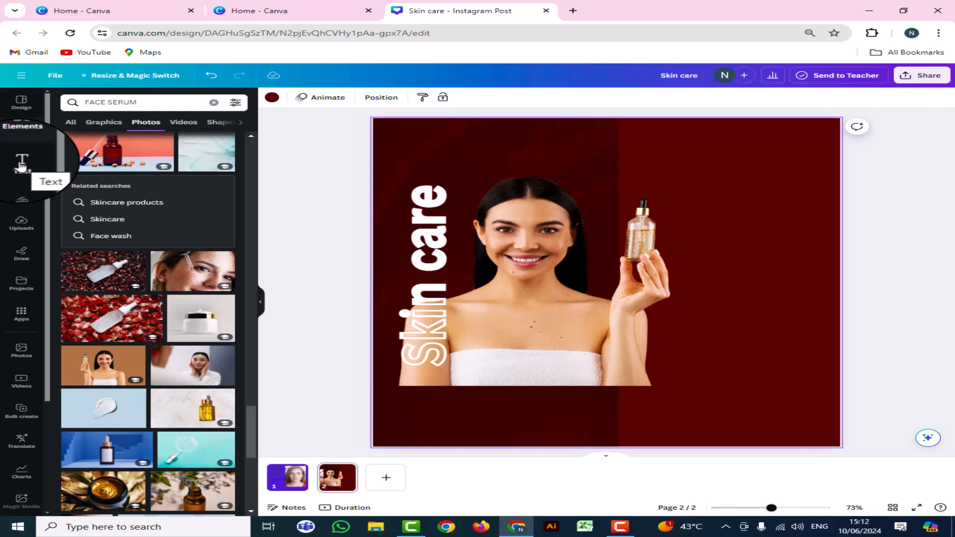
pyautogui.click(21, 164)
pyautogui.click(154, 185)
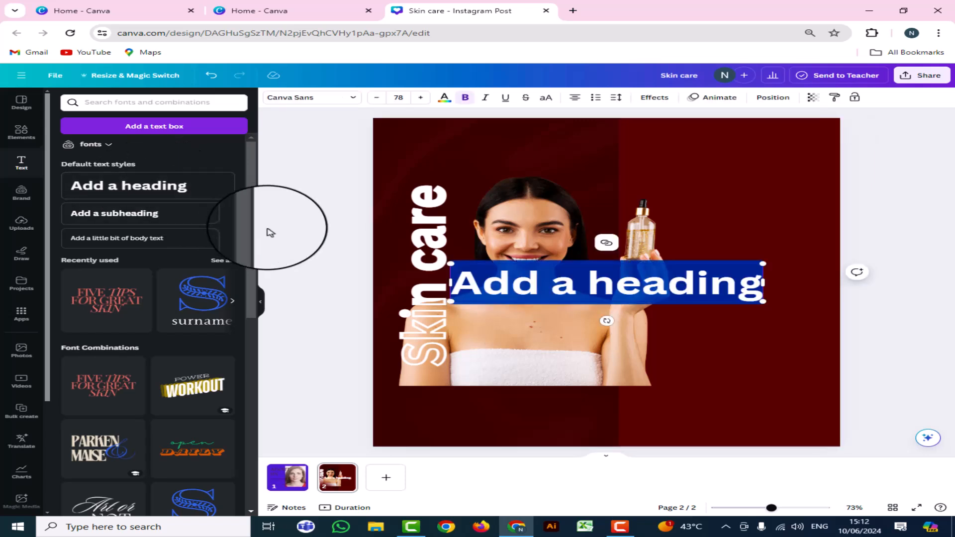
pyautogui.write('SO')
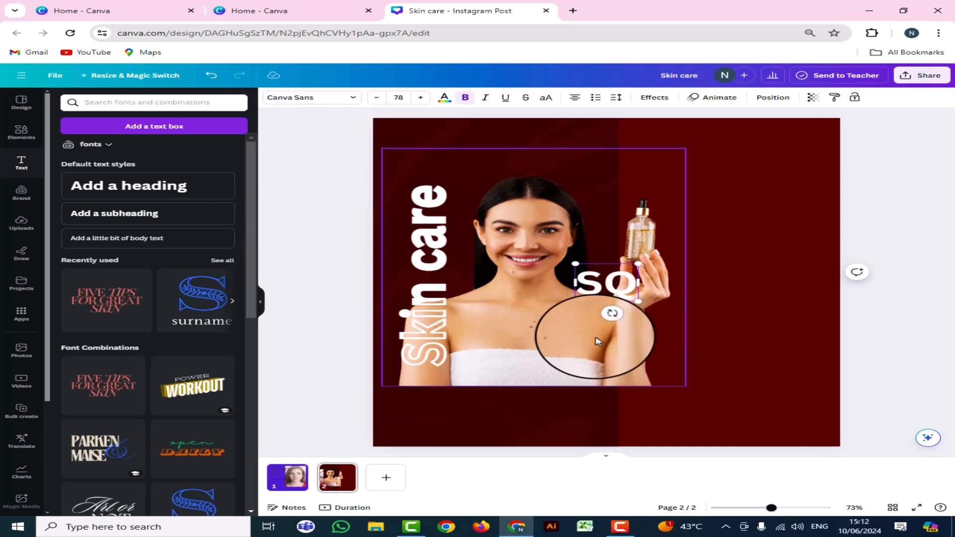
pyautogui.moveTo(607, 321); pyautogui.dragTo(615, 319)
pyautogui.click(737, 306)
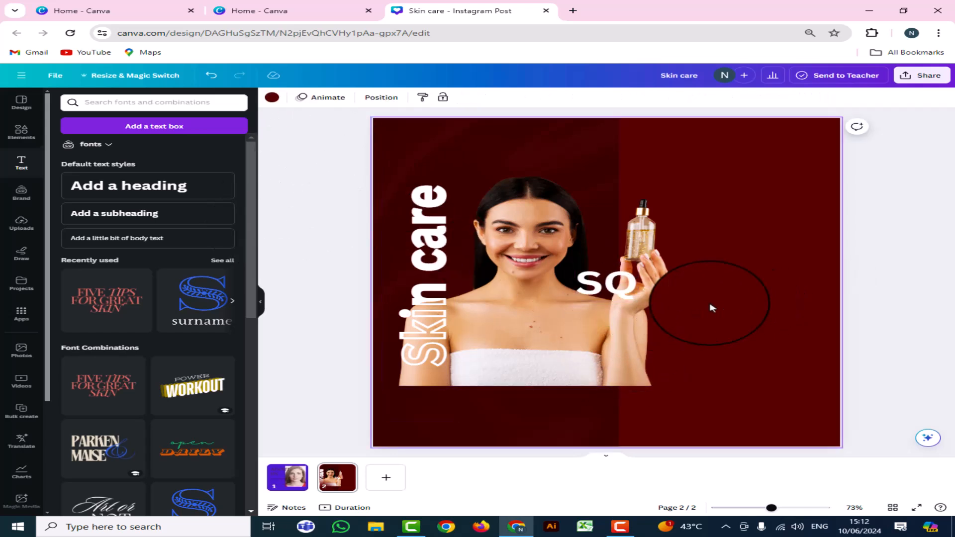
pyautogui.click(598, 285)
pyautogui.moveTo(599, 285); pyautogui.dragTo(781, 145)
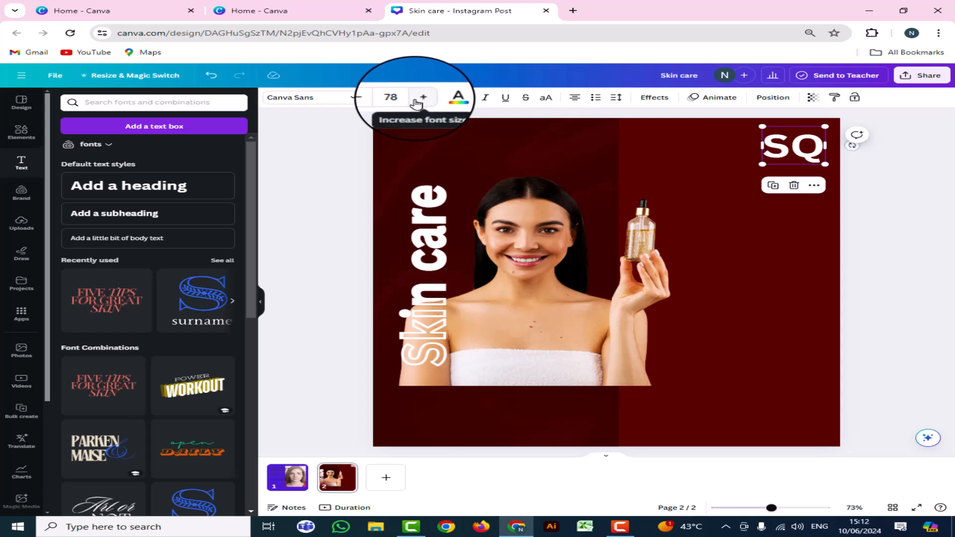
# - Try the TAN Angleton, Helvetica World and IBM Plex Sans fonts on the "SQ" heading
pyautogui.click(323, 102)
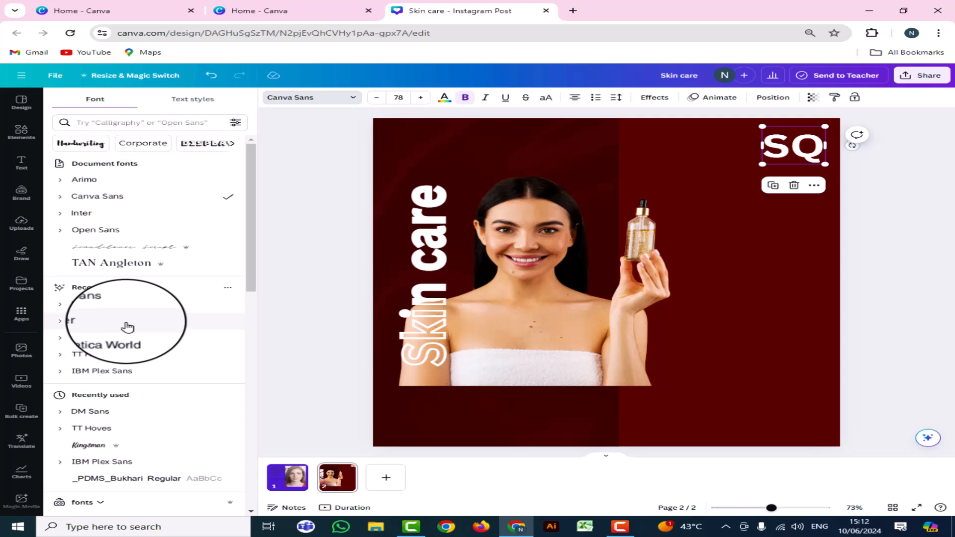
pyautogui.click(131, 267)
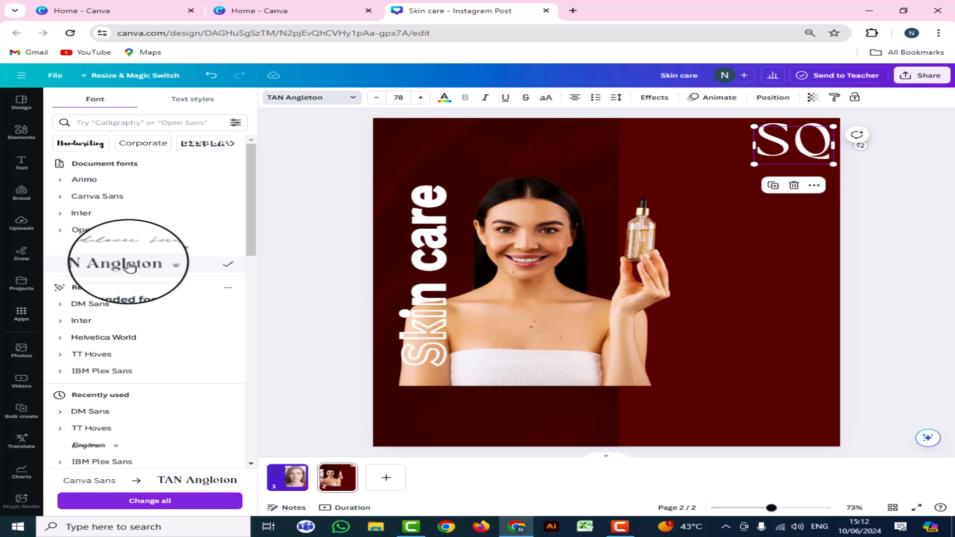
pyautogui.click(113, 344)
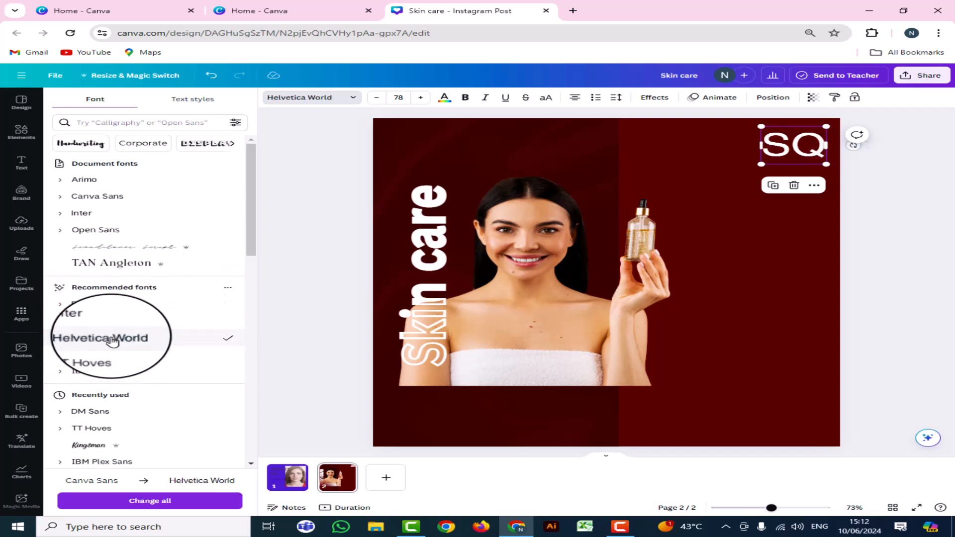
pyautogui.click(104, 376)
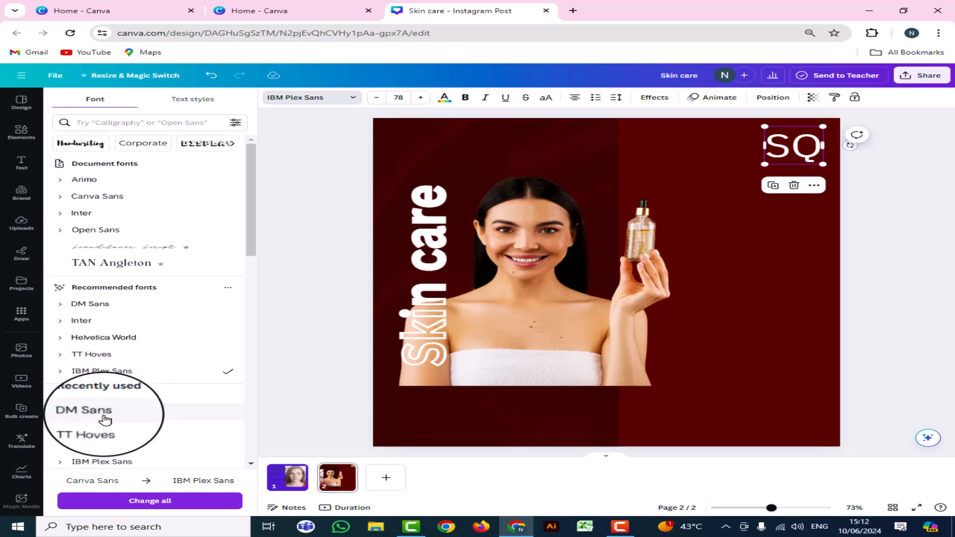
# - Try _PDMS_IslamicFont Bold and AA Sameer Mosan Regular from the uploaded fonts on "SQ", settling on Agency FB Bold
pyautogui.scroll(-3, 114, 420)
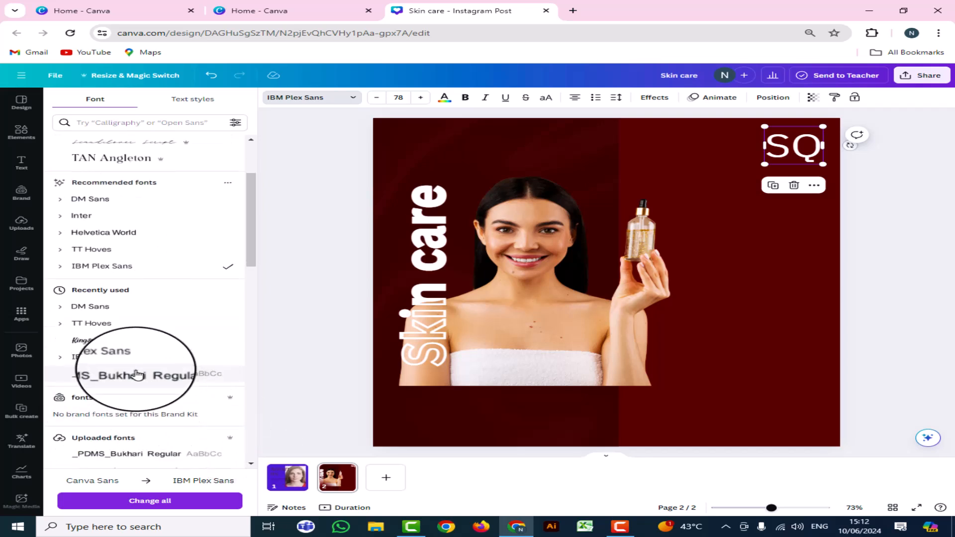
pyautogui.scroll(-5, 153, 428)
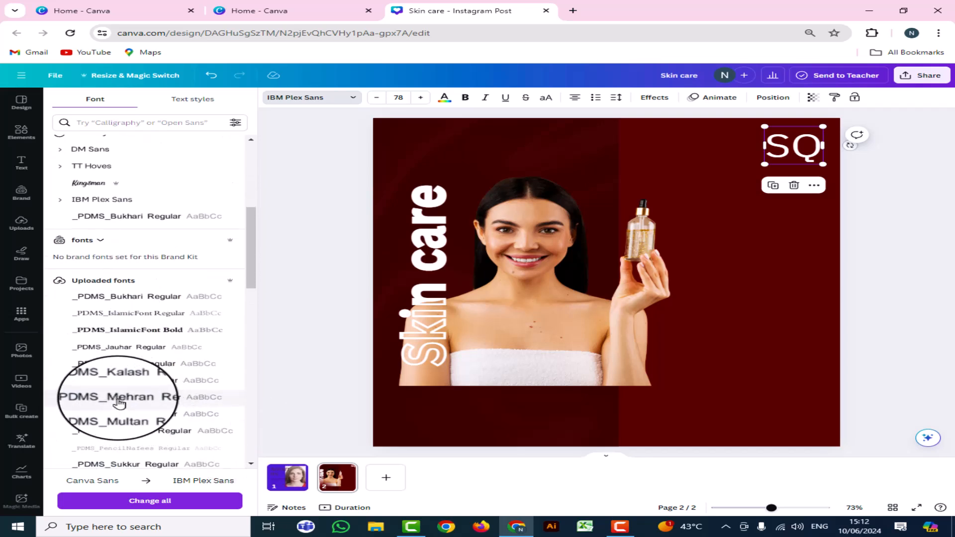
pyautogui.click(138, 332)
pyautogui.scroll(-3, 140, 382)
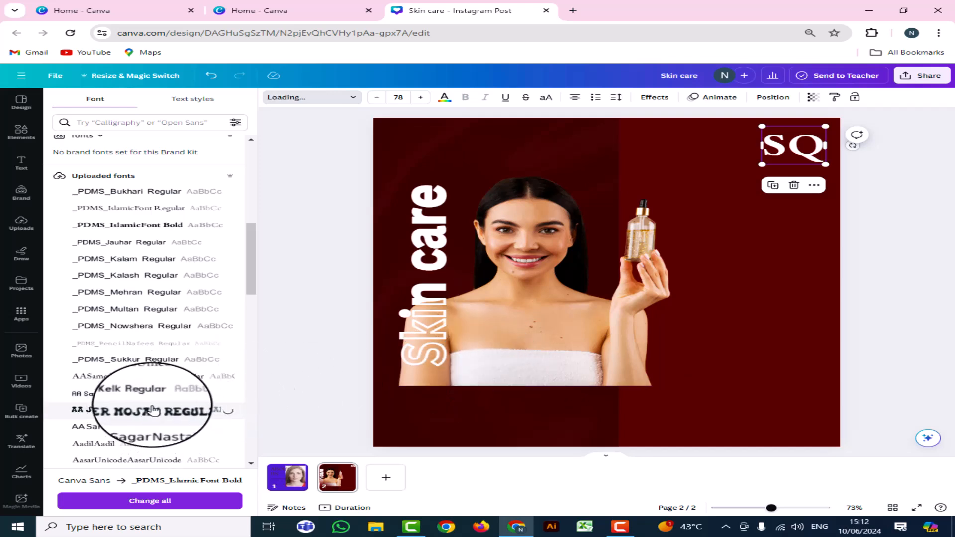
pyautogui.scroll(-2, 159, 403)
pyautogui.scroll(-1, 159, 402)
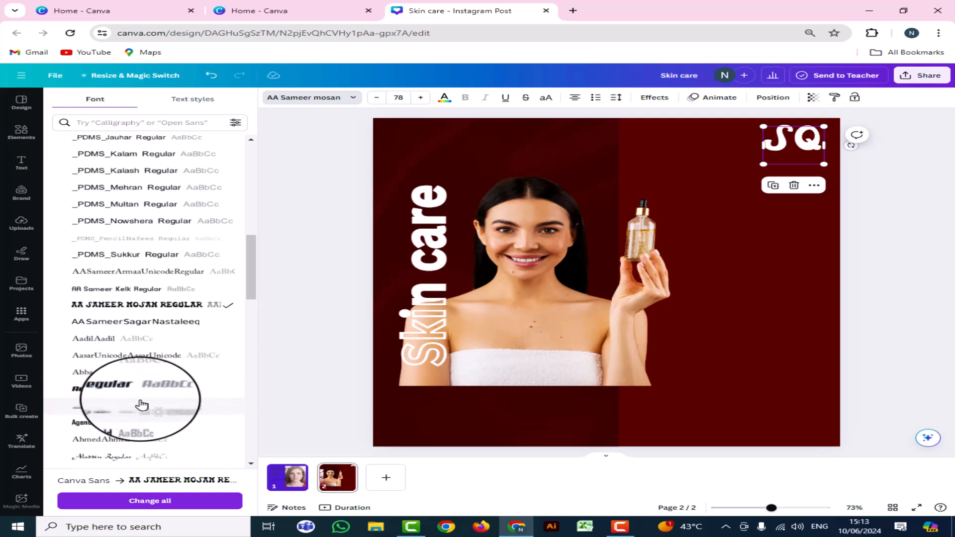
pyautogui.click(107, 425)
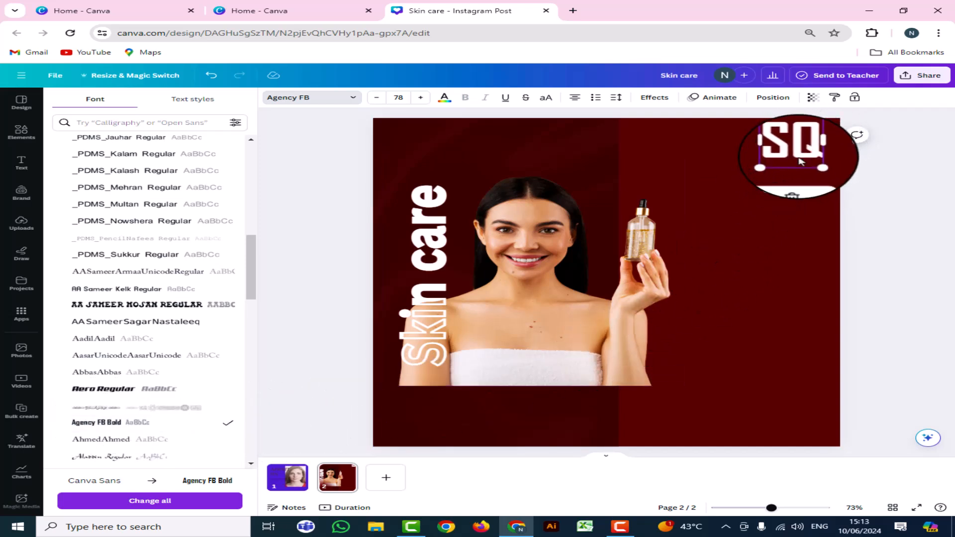
# - Recolour the "SQ" heading from the document's maroon #6b0507 to a brighter custom red, #BF191D
pyautogui.click(448, 101)
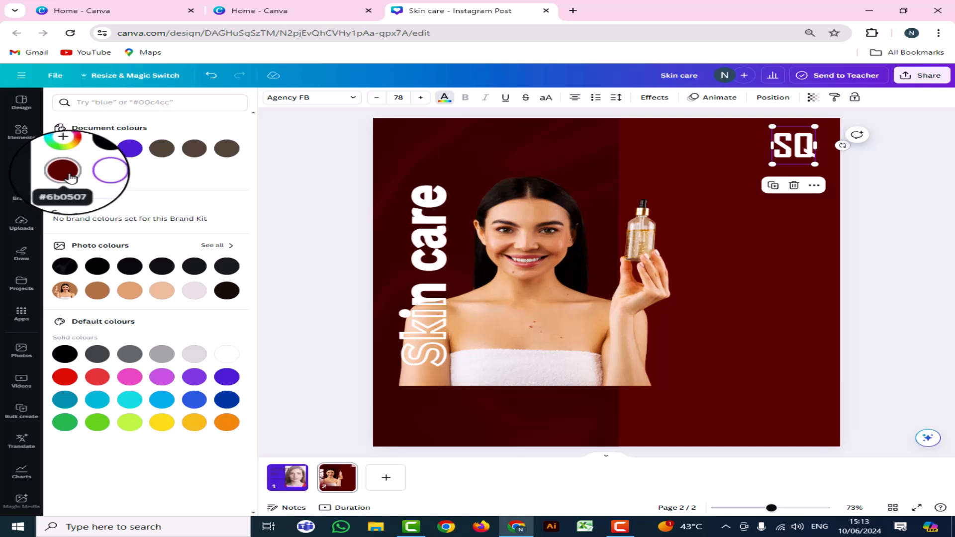
pyautogui.click(65, 170)
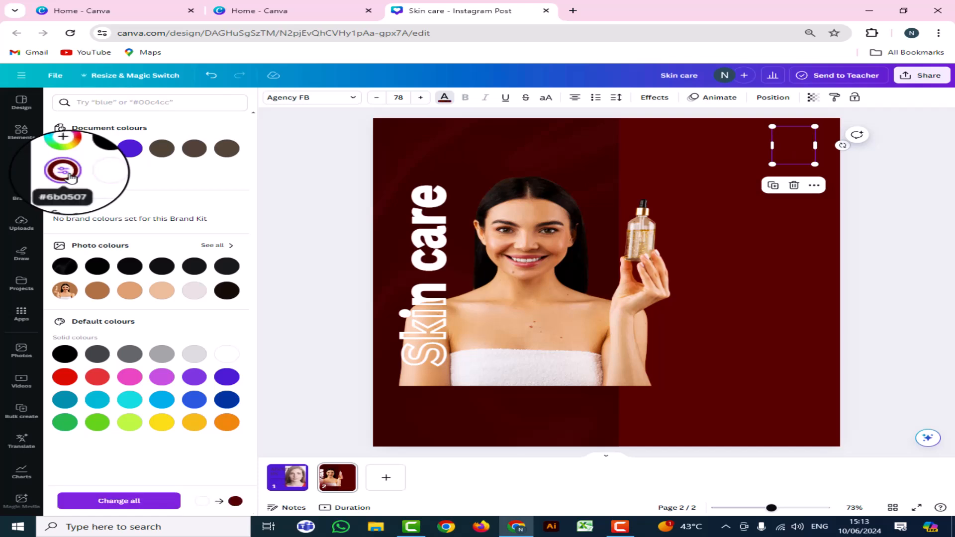
pyautogui.click(64, 148)
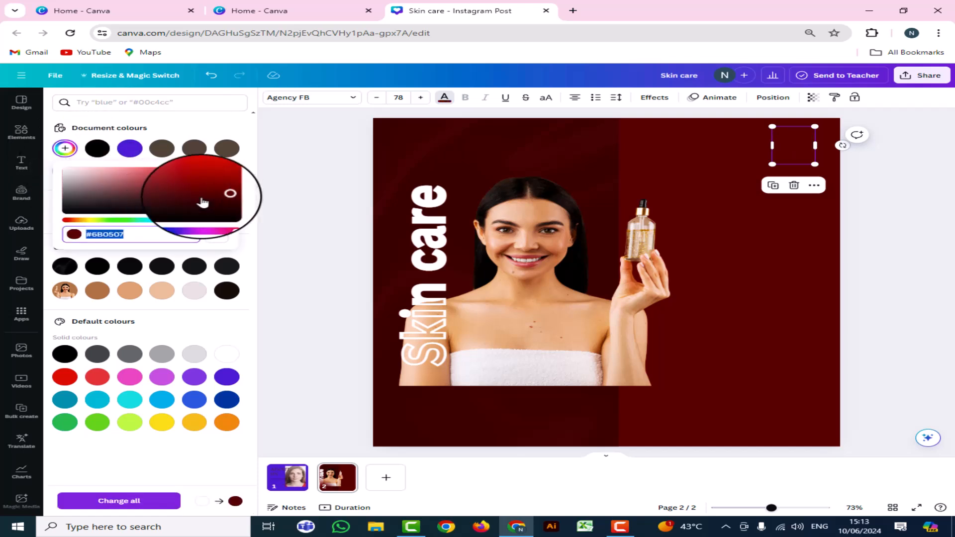
pyautogui.moveTo(219, 195); pyautogui.dragTo(206, 178)
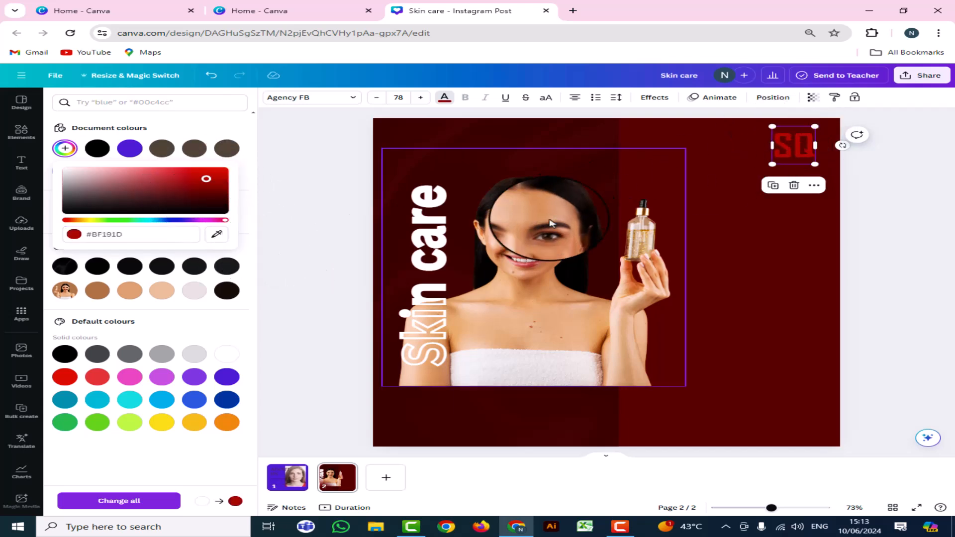
pyautogui.click(301, 198)
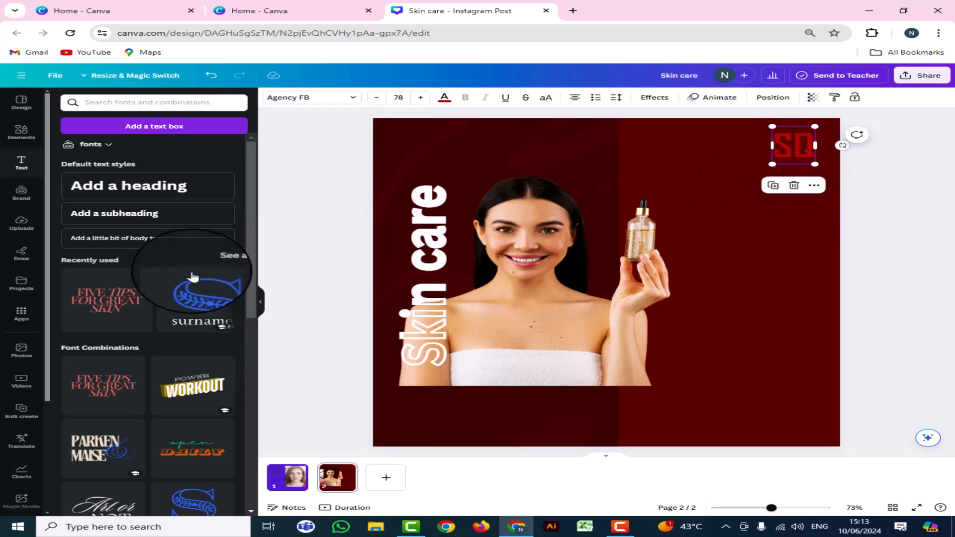
# - Add a line of body text reading "Organic serum" and reduce its font size to 10
pyautogui.click(149, 242)
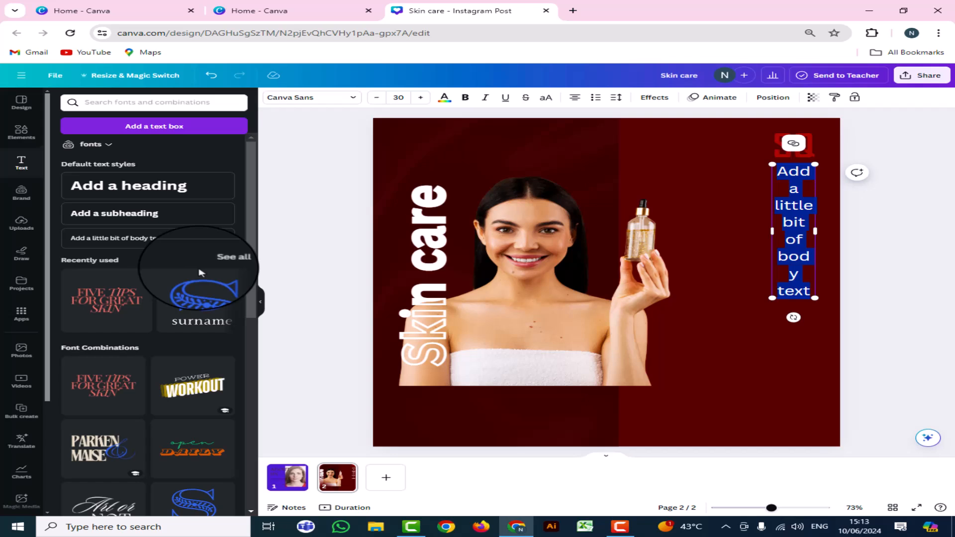
pyautogui.write('Organic serum')
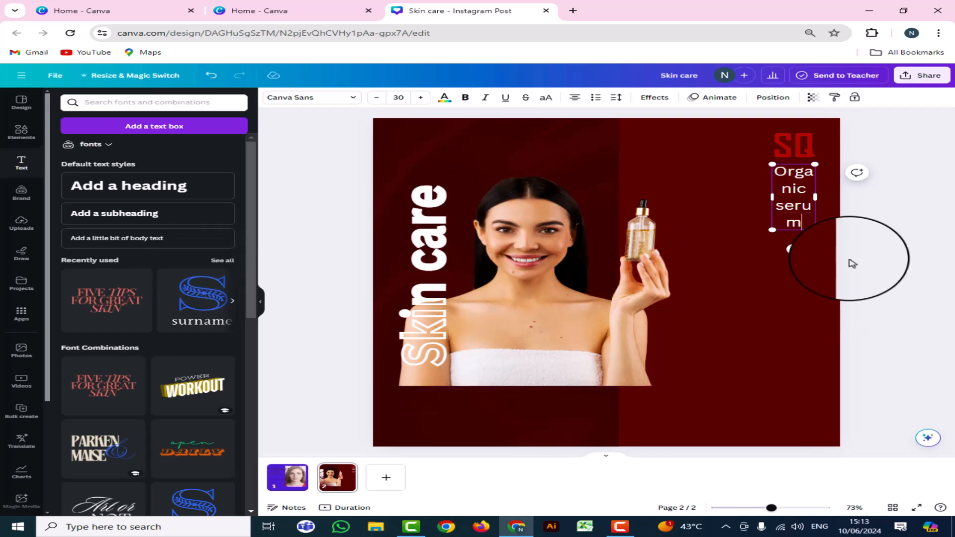
pyautogui.click(376, 100)
pyautogui.click(376, 100)
pyautogui.click(376, 100)
pyautogui.click(376, 100)
pyautogui.click(376, 100)
pyautogui.click(376, 101)
pyautogui.click(376, 101)
pyautogui.click(377, 101)
pyautogui.click(377, 101)
pyautogui.click(376, 101)
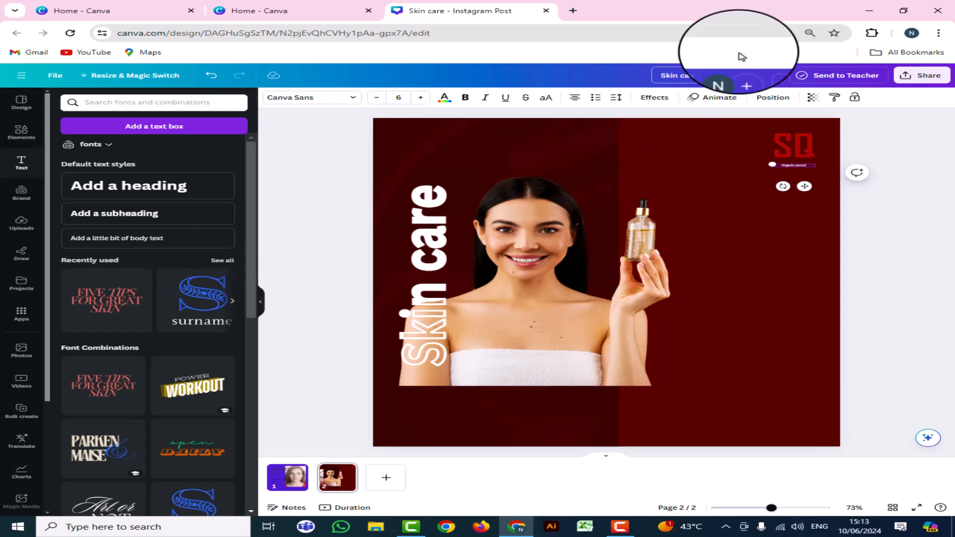
pyautogui.click(422, 102)
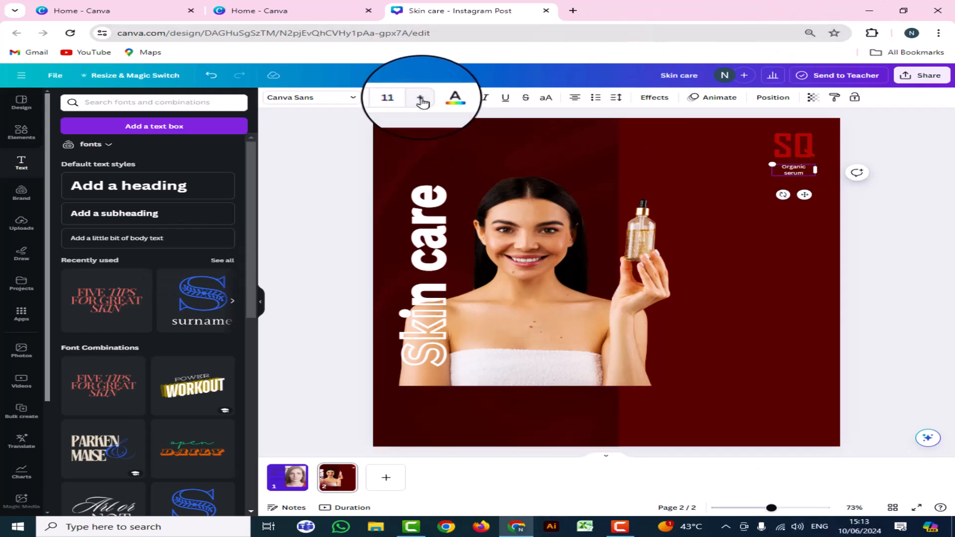
pyautogui.click(376, 98)
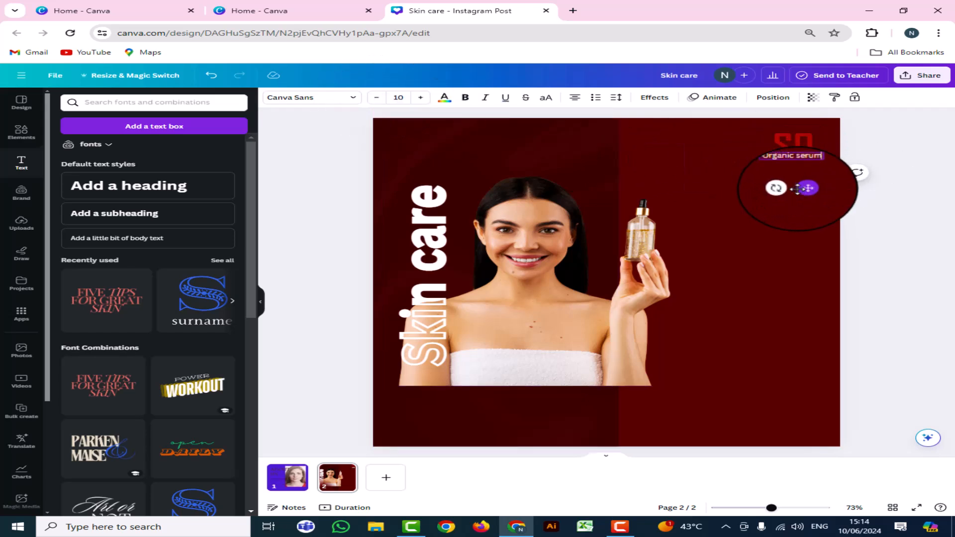
# - Centre the "Organic serum" line directly beneath the "SQ" heading and deselect it
pyautogui.moveTo(804, 188); pyautogui.dragTo(802, 189)
pyautogui.moveTo(803, 286); pyautogui.dragTo(701, 332)
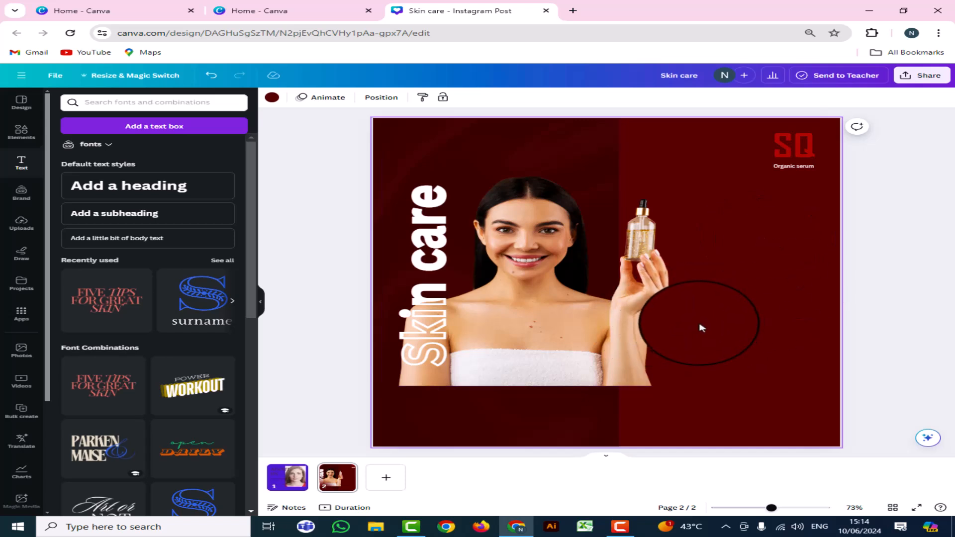
pyautogui.moveTo(702, 326); pyautogui.dragTo(569, 352)
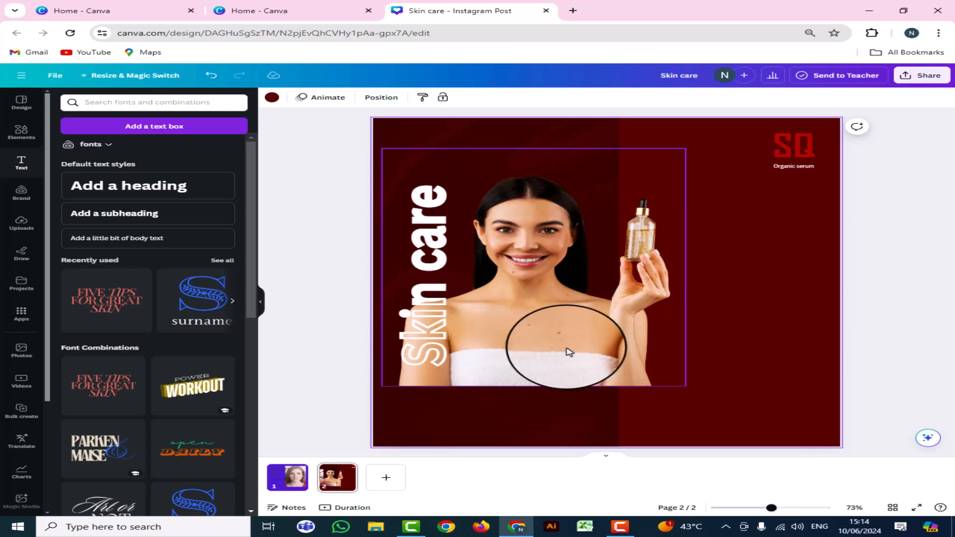
# - Add a subheading reading "Nourish your skin,Elevate your beauty" to the skin care page
pyautogui.click(125, 215)
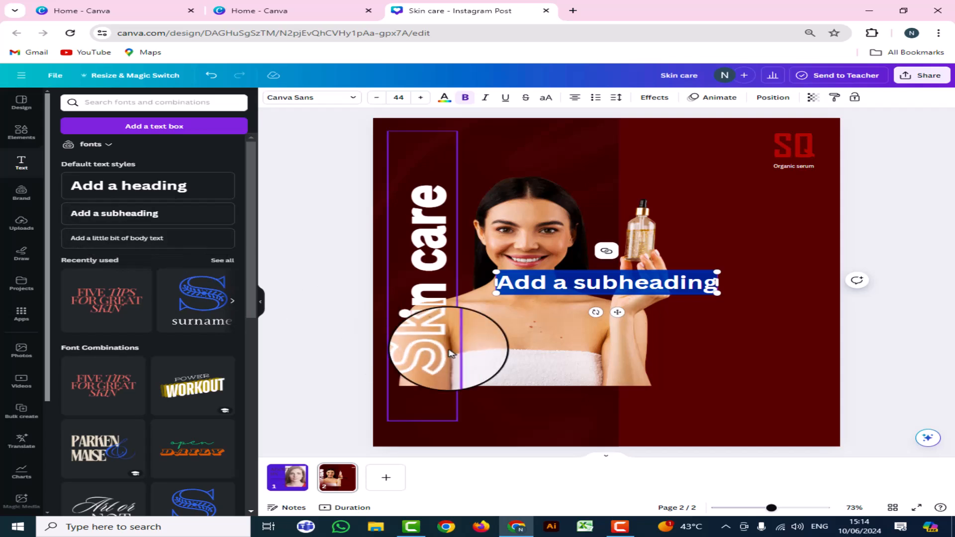
pyautogui.write('Nourish your')
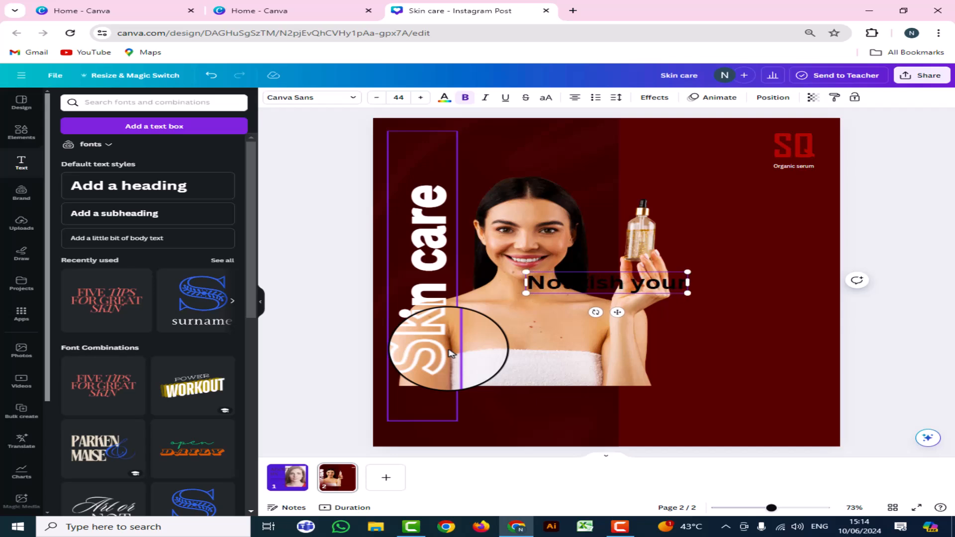
pyautogui.write('skin')
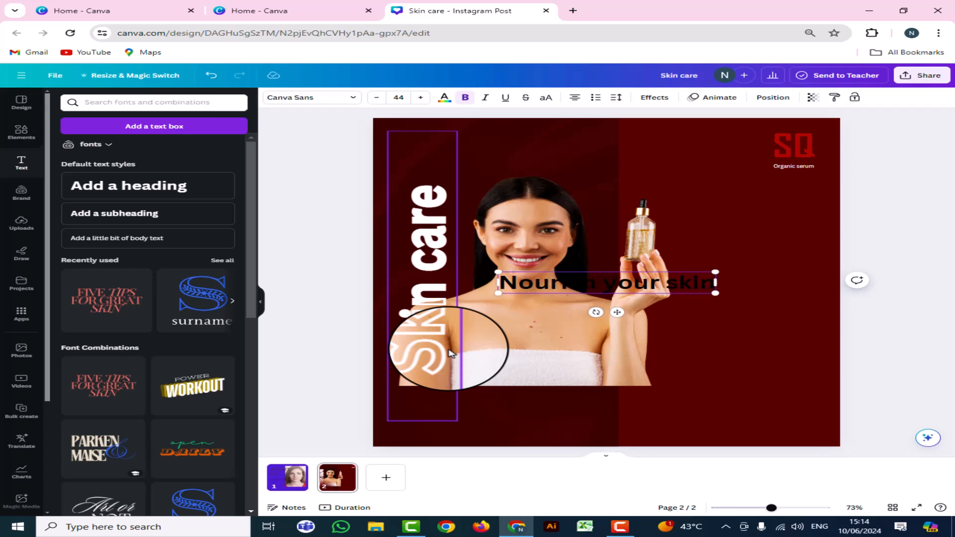
pyautogui.write('.')
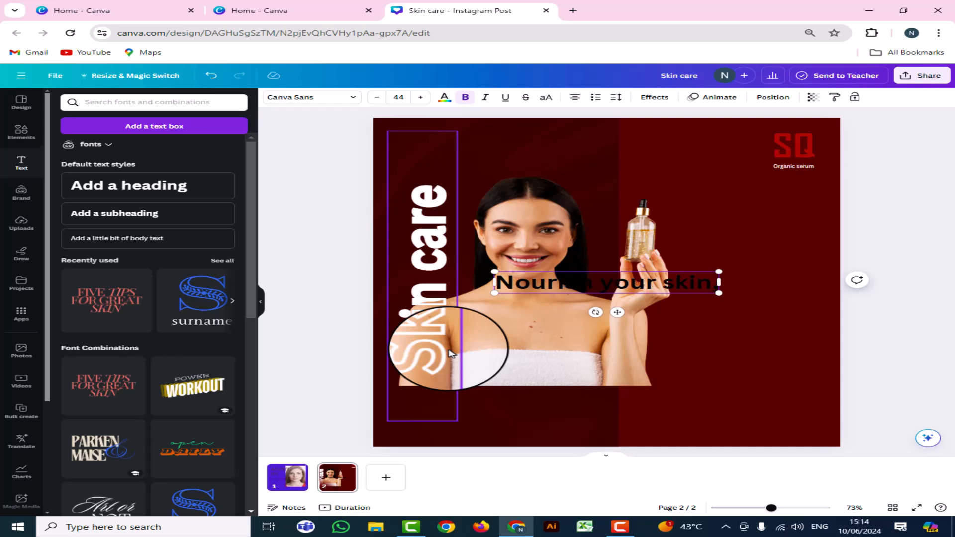
pyautogui.write('E')
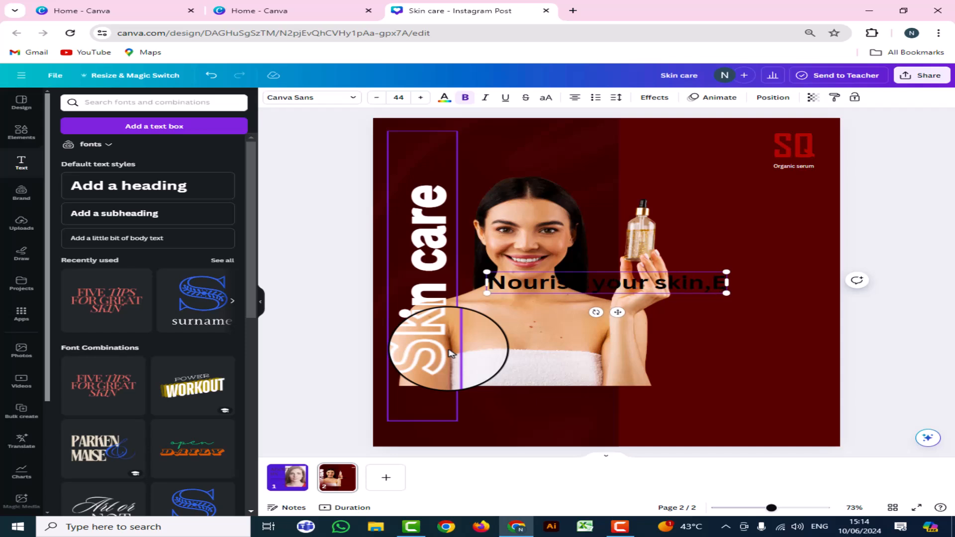
pyautogui.write('l')
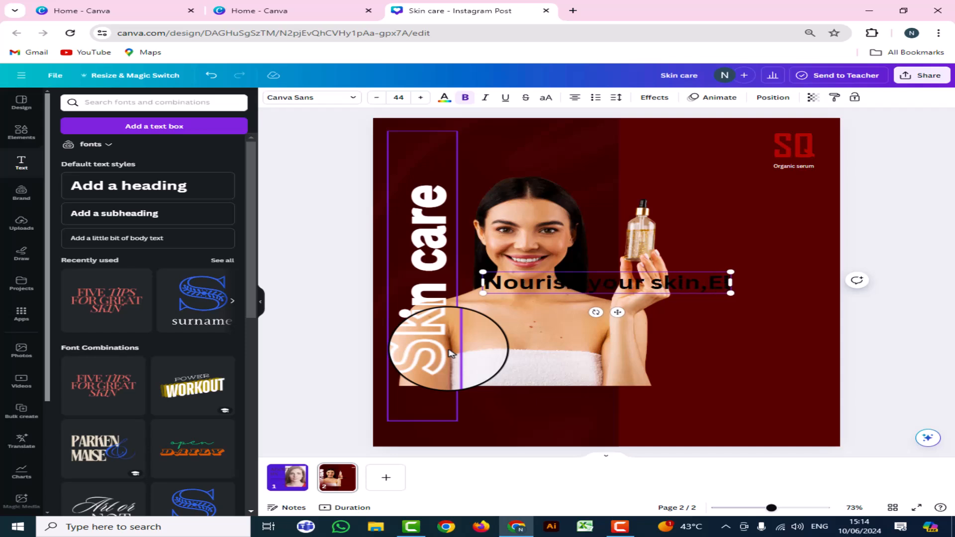
pyautogui.write('ev')
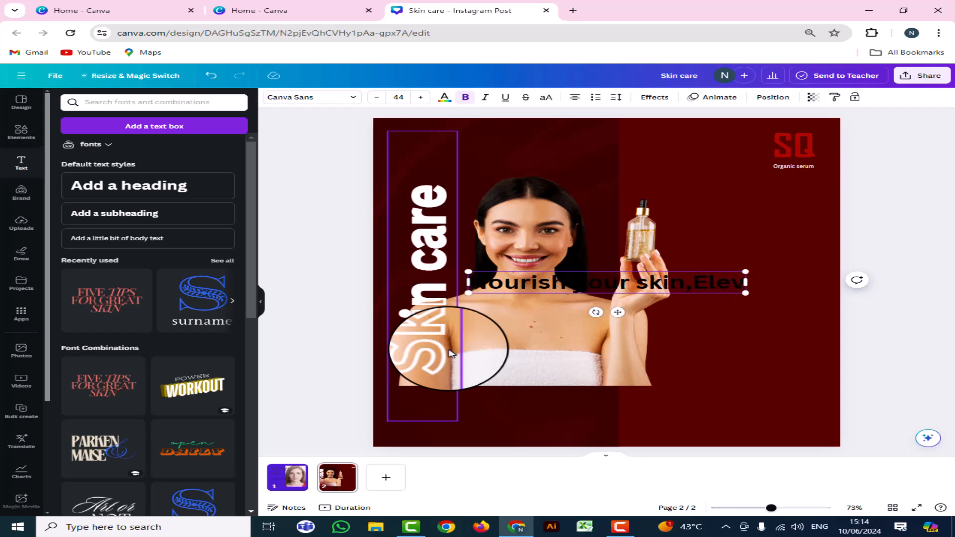
pyautogui.write('ate you')
pyautogui.write('r')
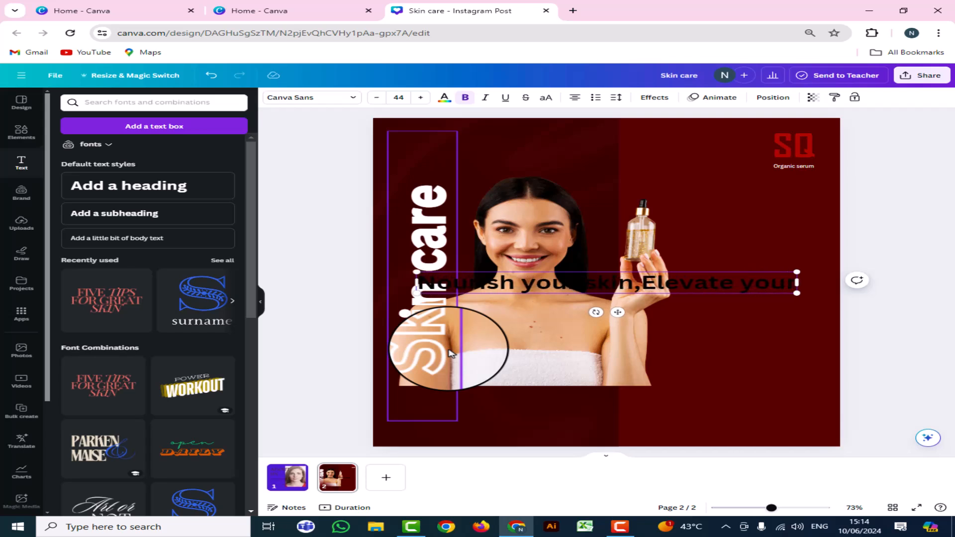
pyautogui.write(' bea')
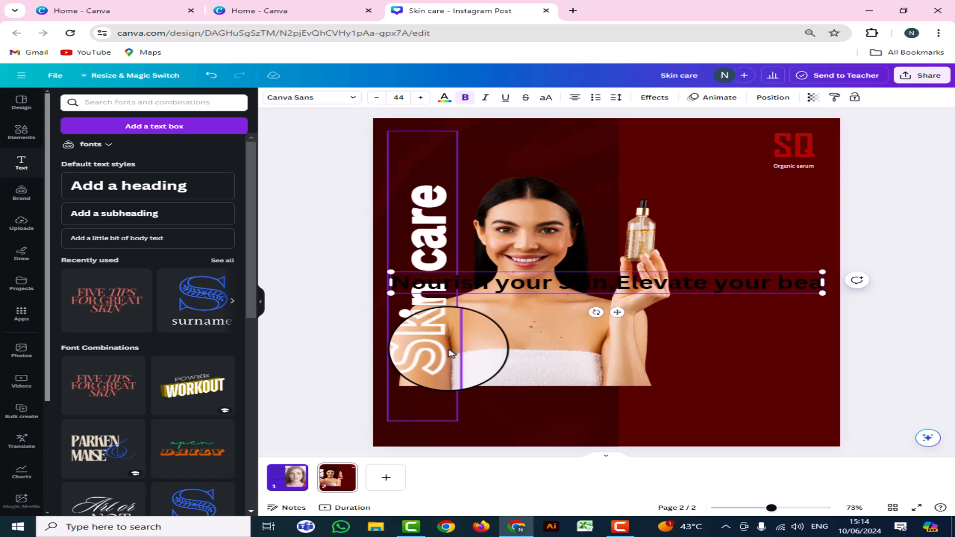
pyautogui.write('uty')
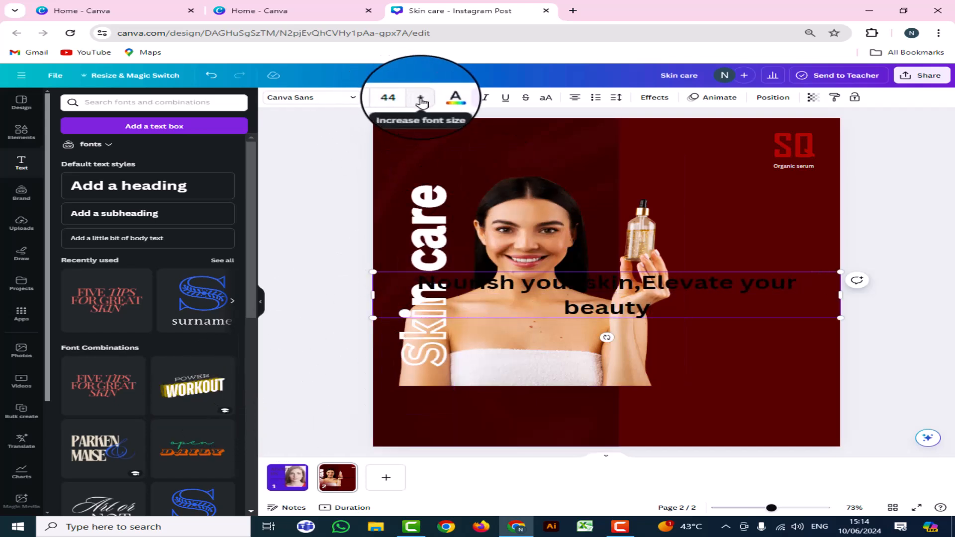
# - Reduce the "Nourish your skin,Elevate your beauty" subheading's font size to 21 and move it beside the hand holding the serum
pyautogui.click(377, 103)
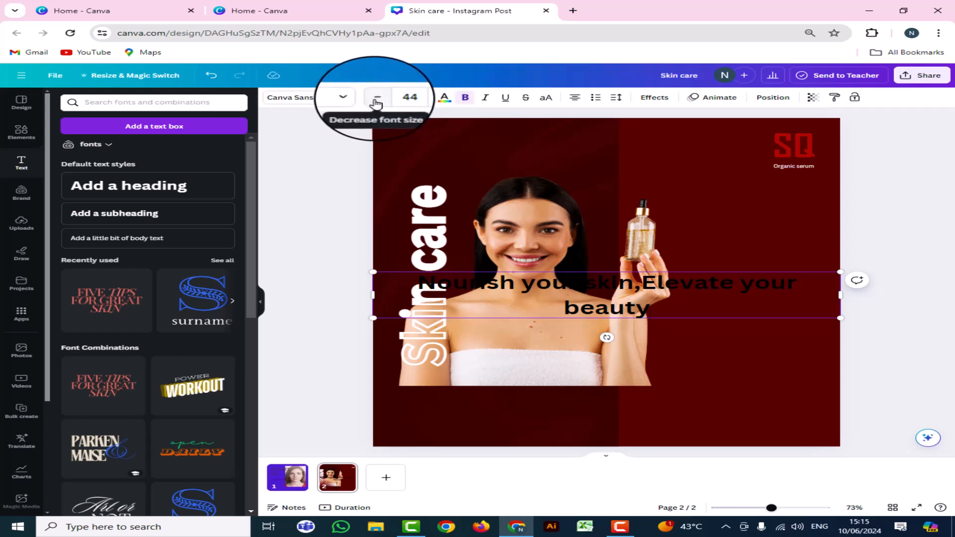
pyautogui.click(376, 104)
pyautogui.click(376, 103)
pyautogui.click(376, 103)
pyautogui.click(376, 103)
pyautogui.click(377, 103)
pyautogui.click(376, 104)
pyautogui.click(377, 103)
pyautogui.click(376, 103)
pyautogui.click(377, 104)
pyautogui.click(377, 103)
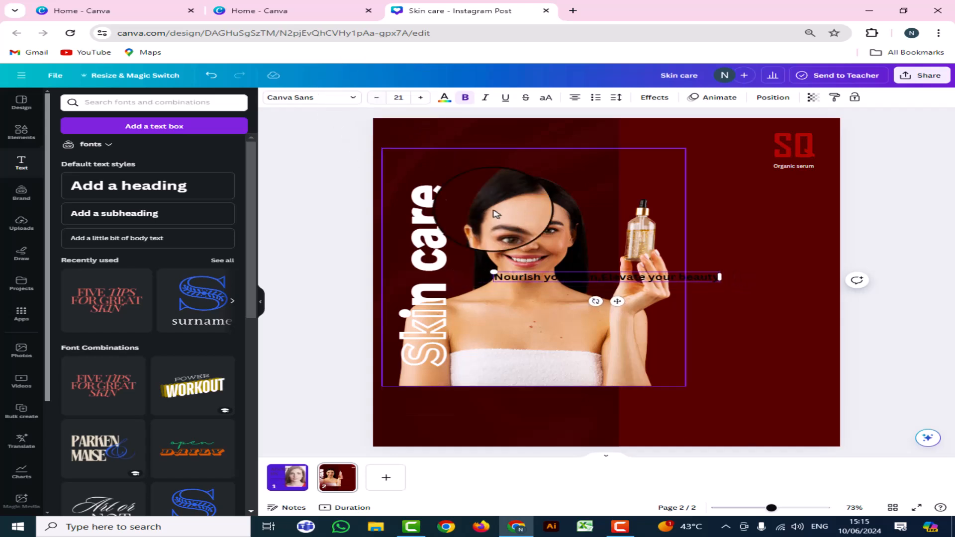
pyautogui.moveTo(615, 313); pyautogui.dragTo(781, 292)
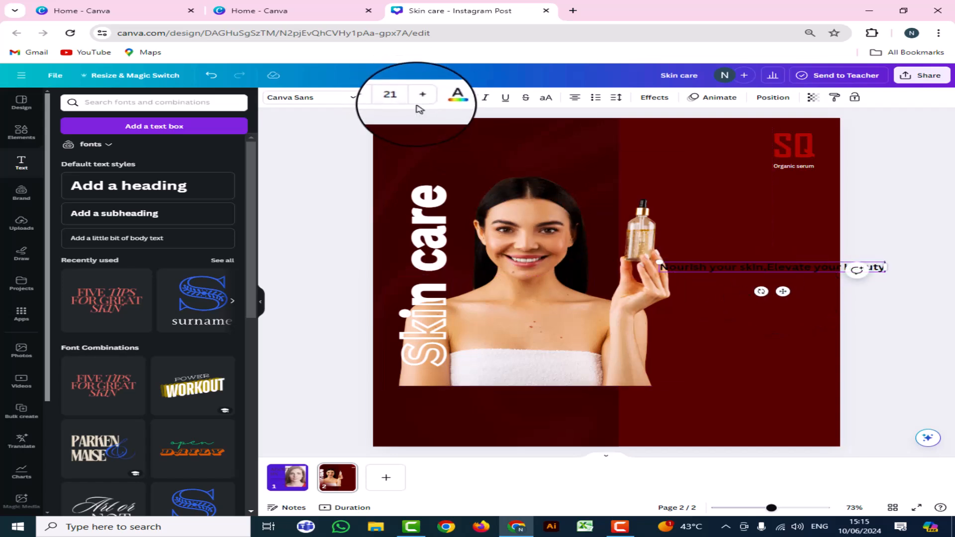
# - Try the tagline at font size 12, return it to 21, and position it as two lines between the hand and the page edge
pyautogui.click(377, 102)
pyautogui.click(378, 102)
pyautogui.click(378, 100)
pyautogui.click(378, 100)
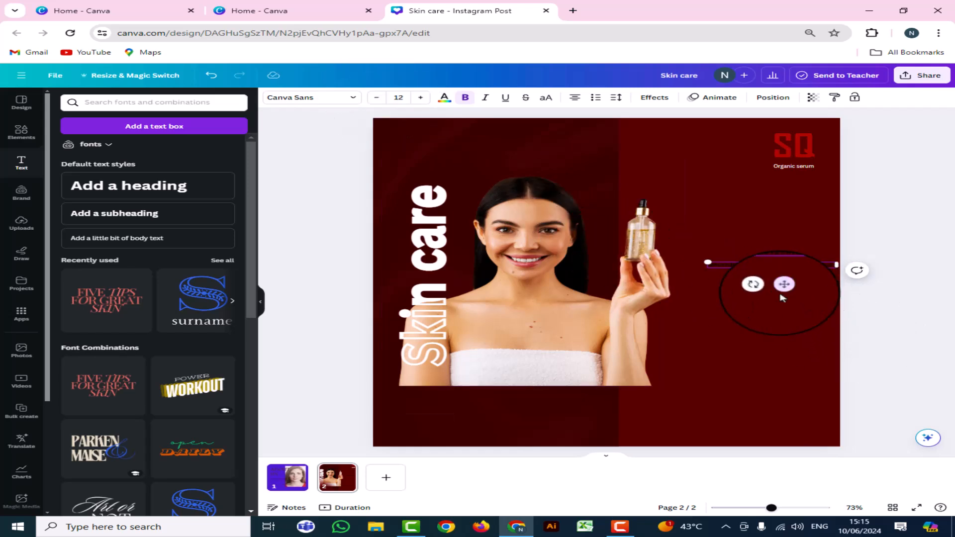
pyautogui.moveTo(780, 294); pyautogui.dragTo(771, 309)
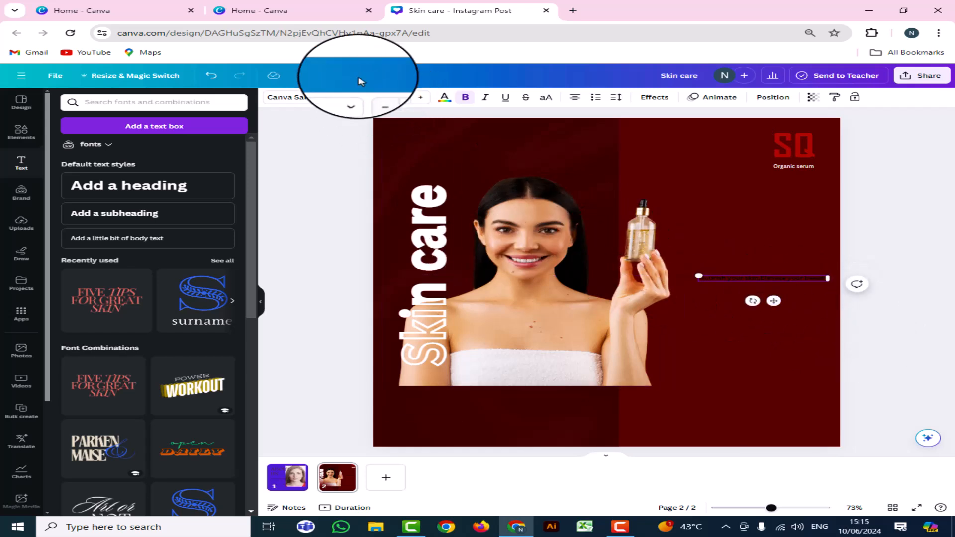
pyautogui.click(420, 102)
pyautogui.click(419, 101)
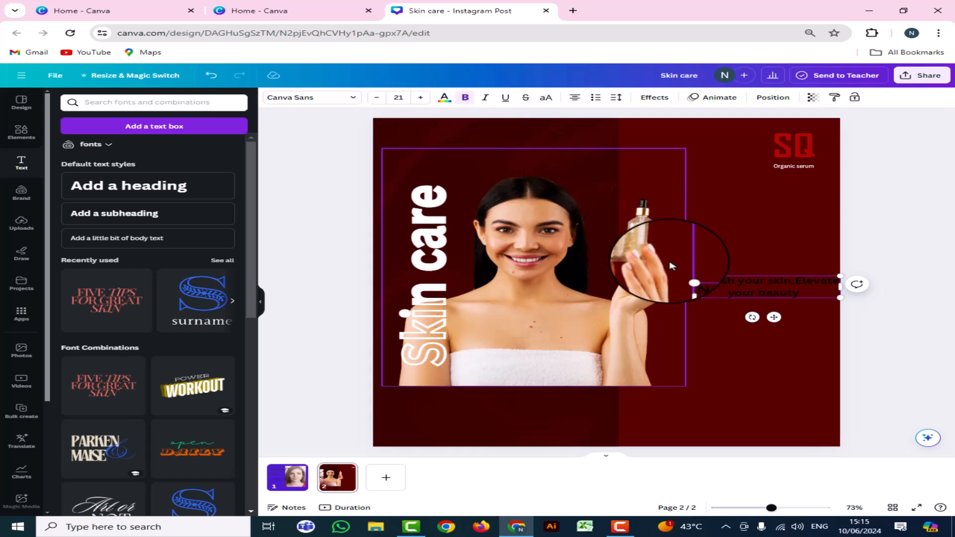
pyautogui.moveTo(769, 316); pyautogui.dragTo(762, 317)
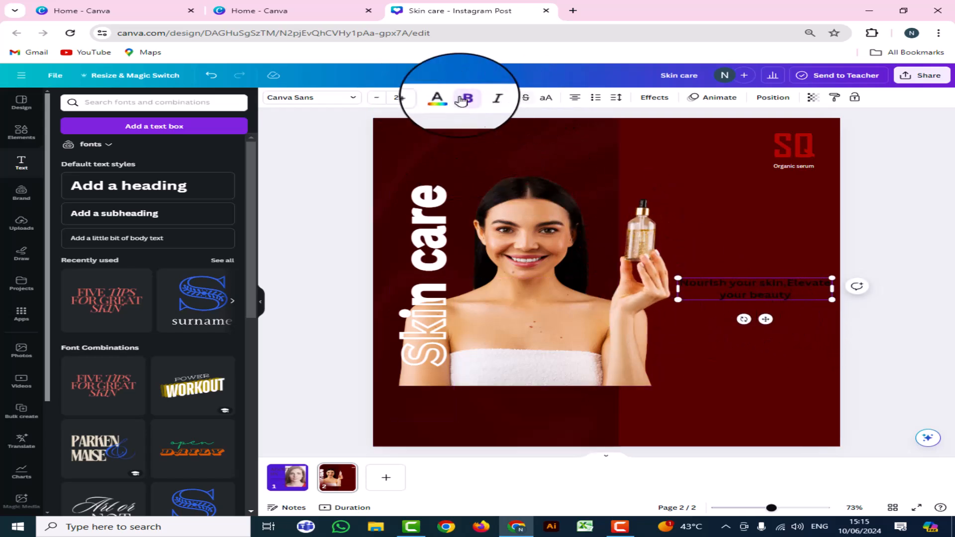
# - Recolour all of the "Nourish your skin,Elevate your beauty" text white and deselect it
pyautogui.click(444, 97)
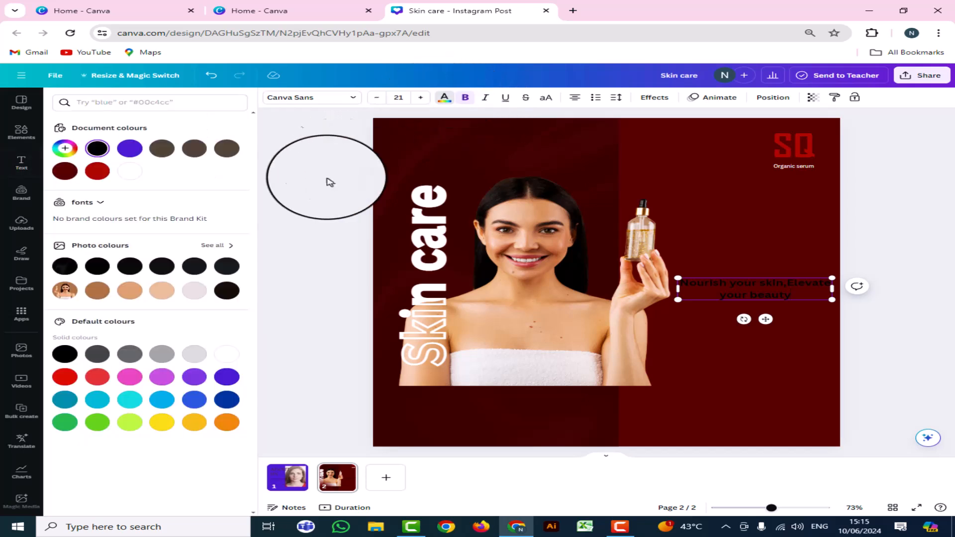
pyautogui.click(226, 355)
pyautogui.moveTo(793, 295); pyautogui.dragTo(671, 282)
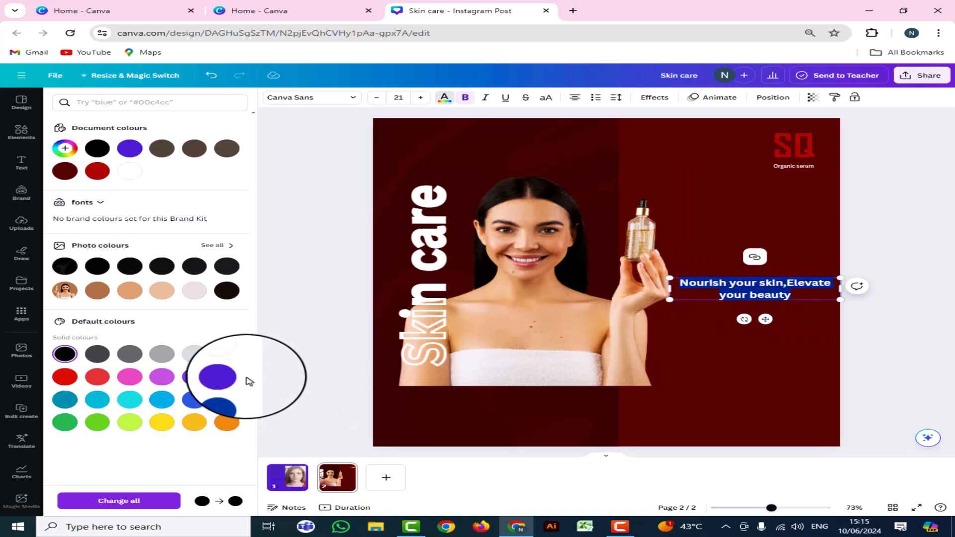
pyautogui.click(226, 354)
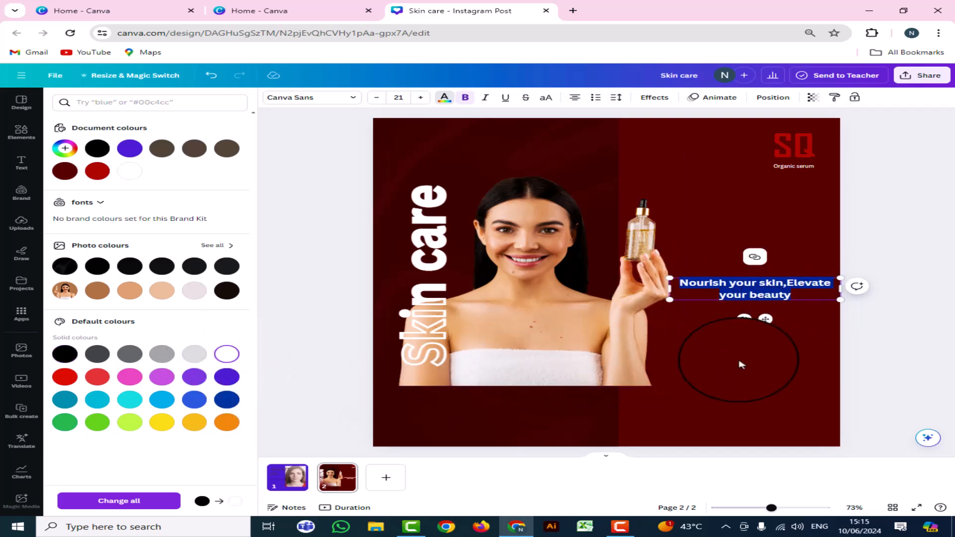
pyautogui.click(737, 365)
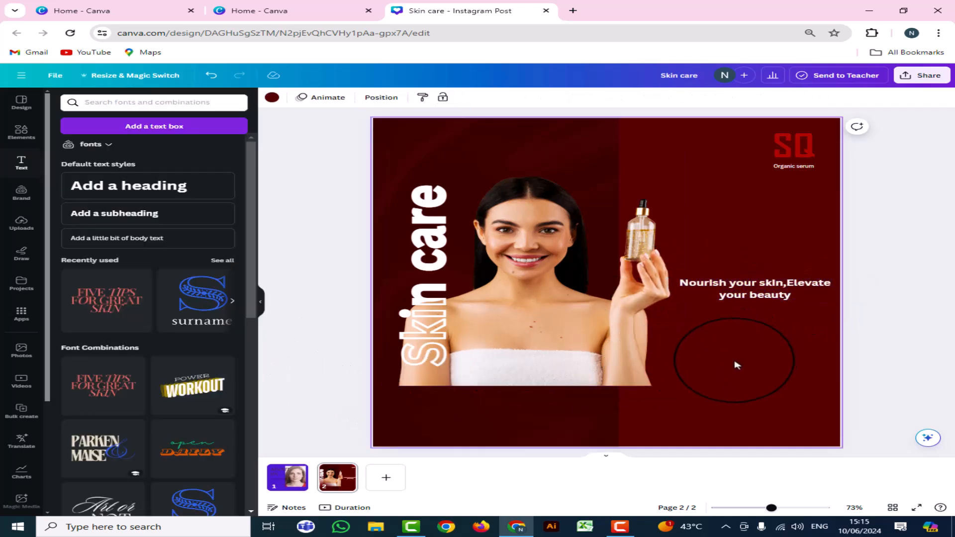
# - Move the white tagline up so it sits level with the serum bottle, and deselect it
pyautogui.click(753, 297)
pyautogui.moveTo(754, 297); pyautogui.dragTo(746, 254)
pyautogui.moveTo(764, 370); pyautogui.dragTo(676, 370)
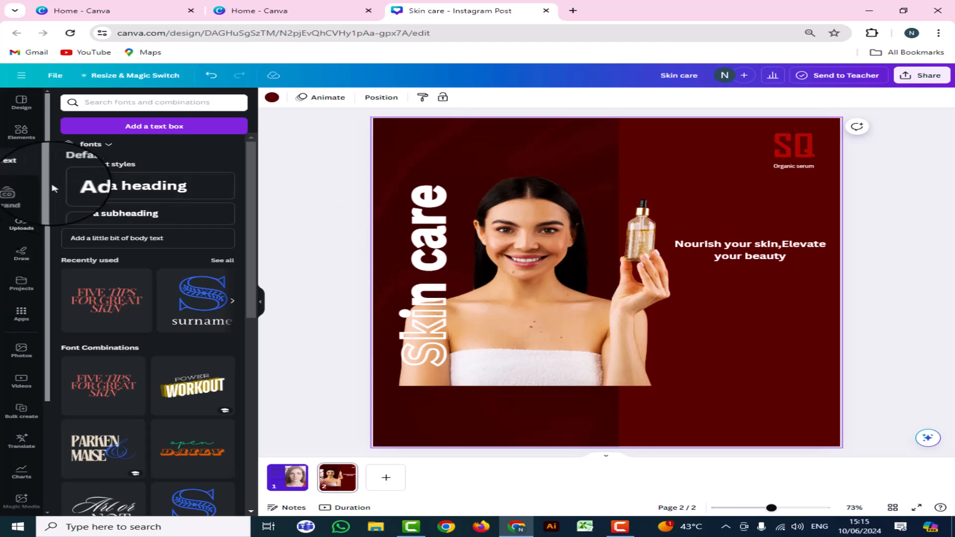
# - Replace the "FACE SERUM" element search with the recent search "shapes" and show results of all types
pyautogui.click(20, 132)
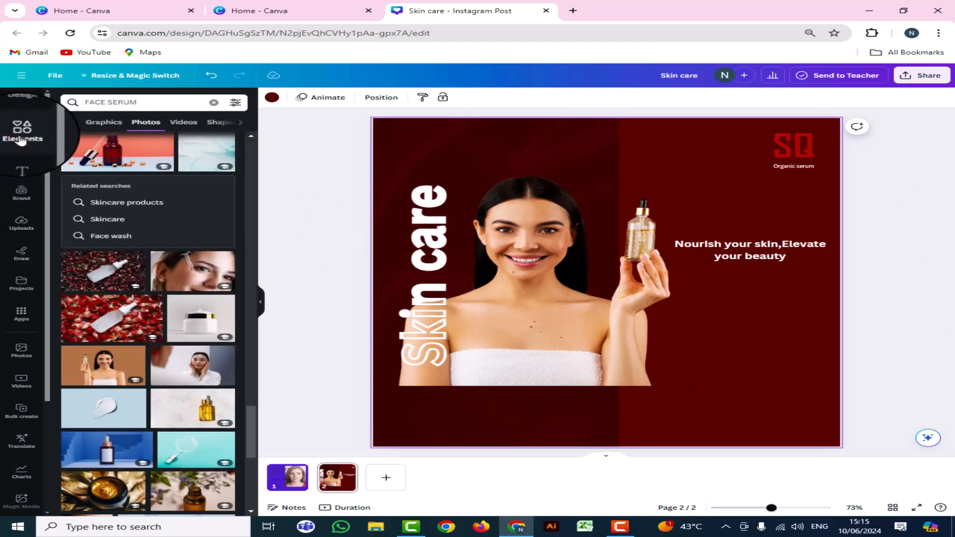
pyautogui.click(147, 103)
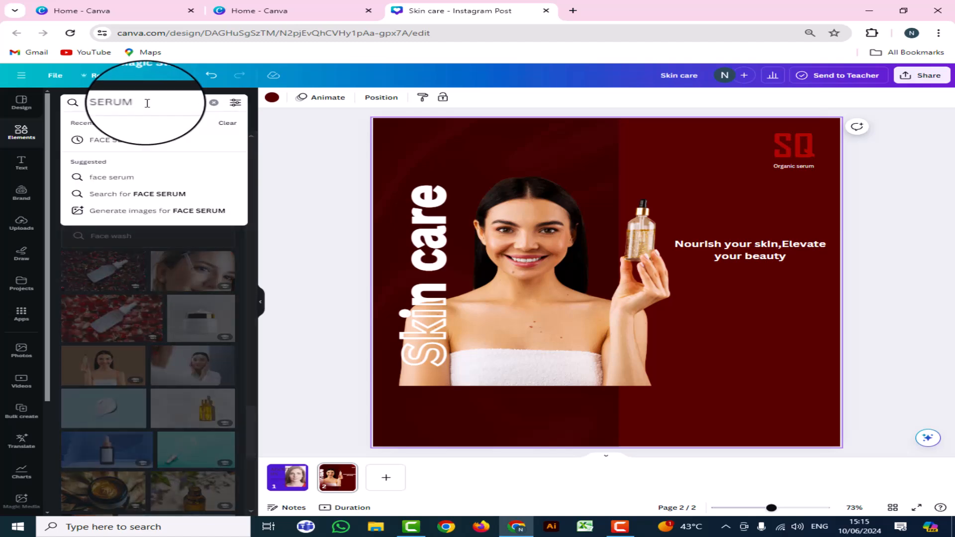
pyautogui.press('BackSpace')
pyautogui.press('BackSpace')
pyautogui.press('BackSpace')
pyautogui.press('BackSpace')
pyautogui.press('BackSpace')
pyautogui.press('BackSpace')
pyautogui.press('BackSpace')
pyautogui.press('BackSpace')
pyautogui.press('BackSpace')
pyautogui.press('BackSpace')
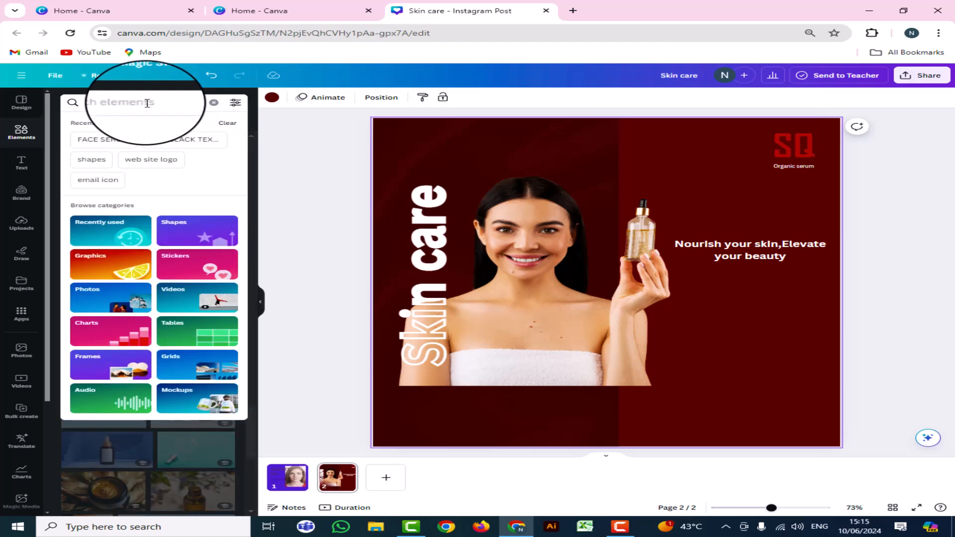
pyautogui.click(76, 171)
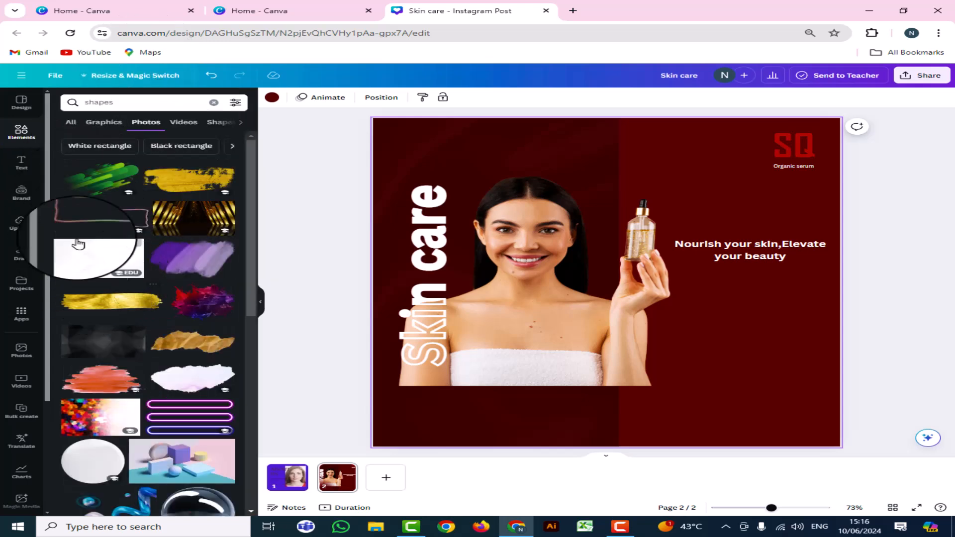
pyautogui.click(70, 123)
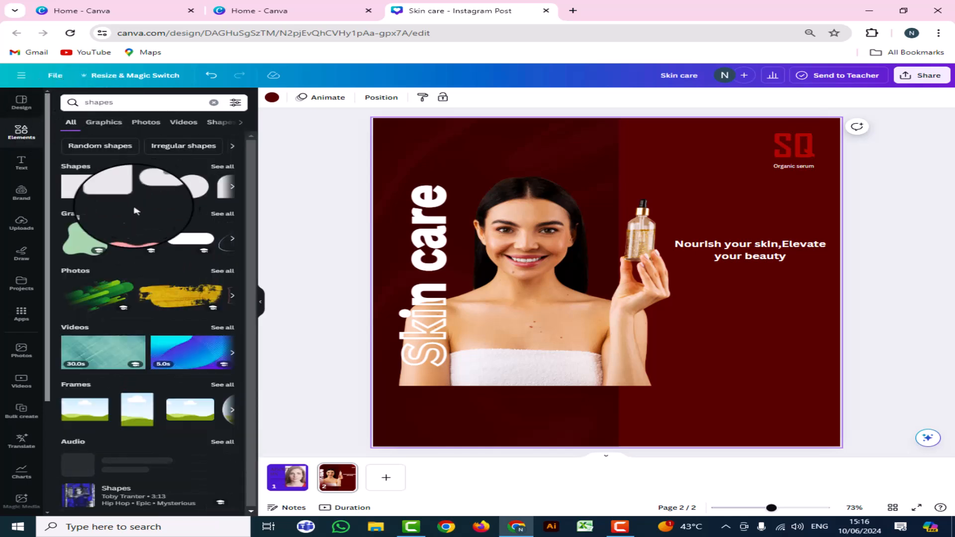
# - Add a red pill shape labelled "ORDER NOW" and reduce its height and width to a slim button
pyautogui.click(154, 185)
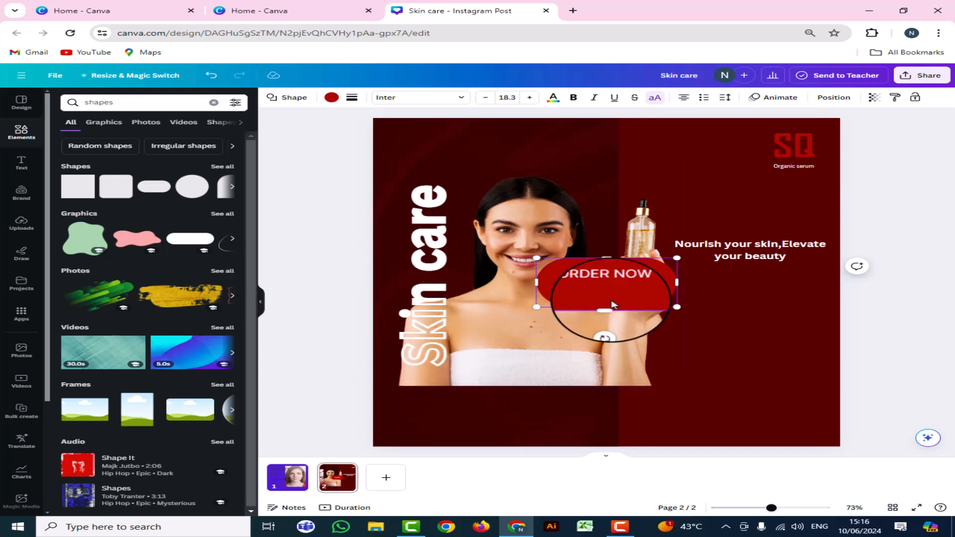
pyautogui.moveTo(604, 306); pyautogui.dragTo(607, 283)
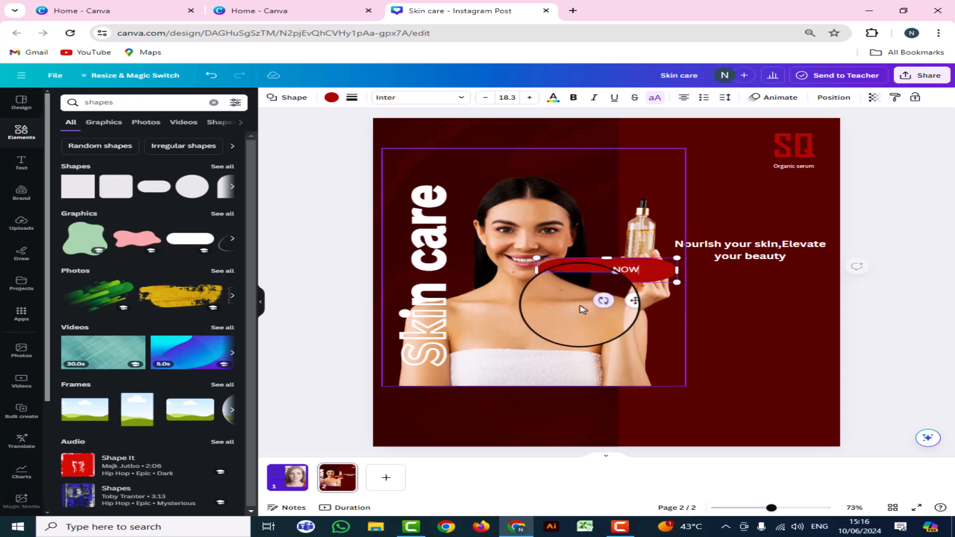
pyautogui.moveTo(536, 269); pyautogui.dragTo(550, 270)
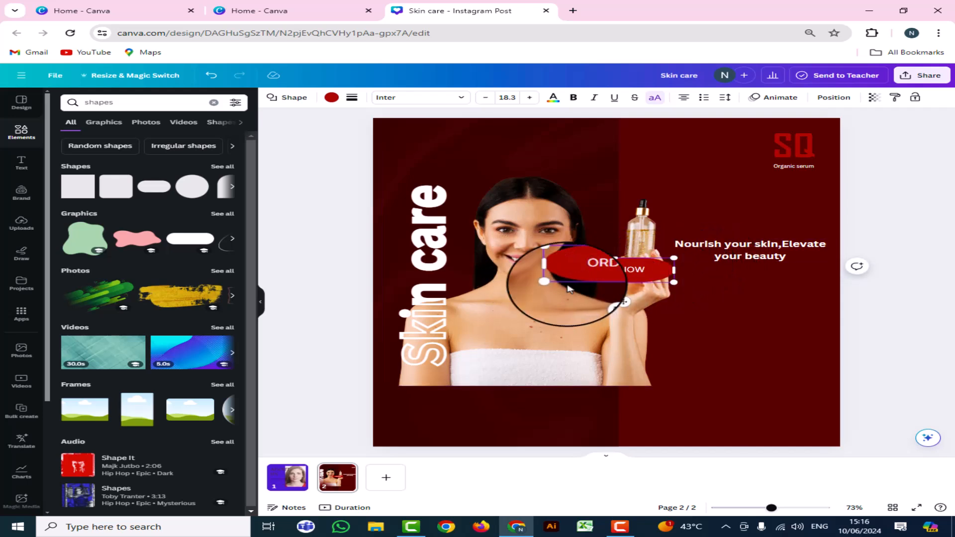
# - Fill the "ORDER NOW" button with black and move it below the tagline, near the page's lower edge
pyautogui.click(338, 102)
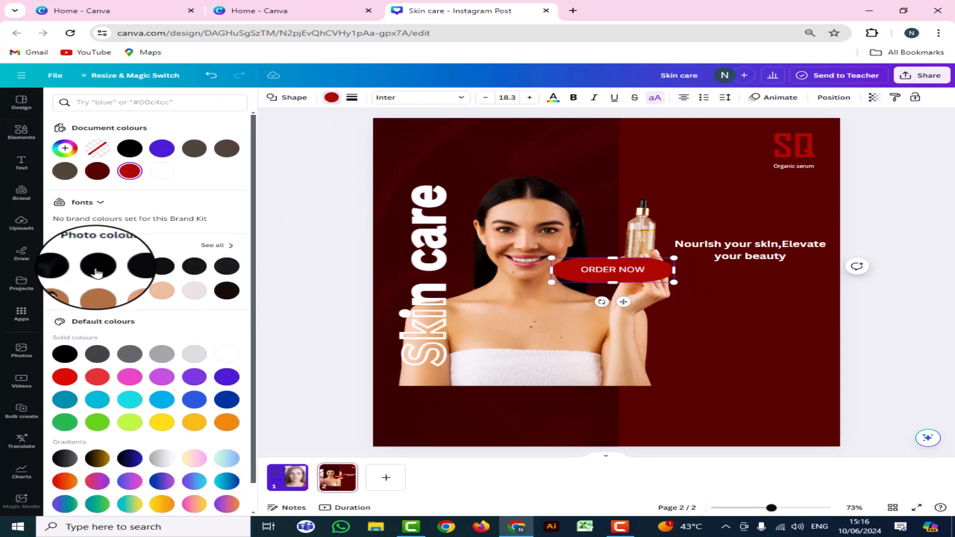
pyautogui.click(97, 269)
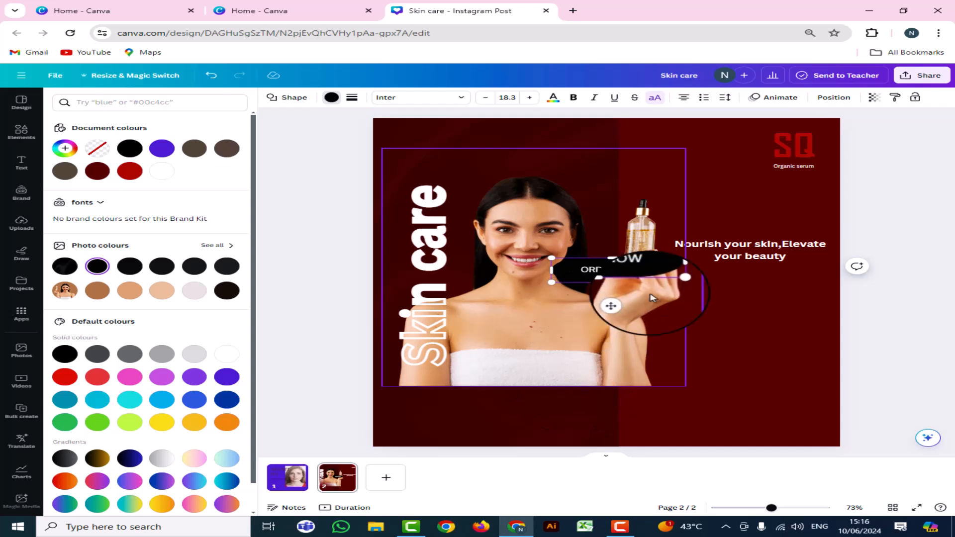
pyautogui.moveTo(623, 301); pyautogui.dragTo(767, 392)
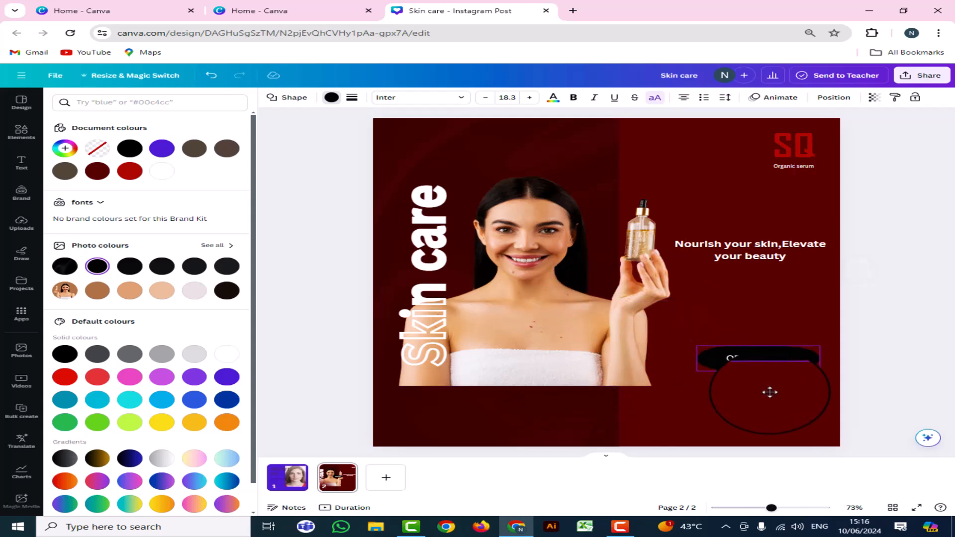
pyautogui.moveTo(769, 392); pyautogui.dragTo(770, 392)
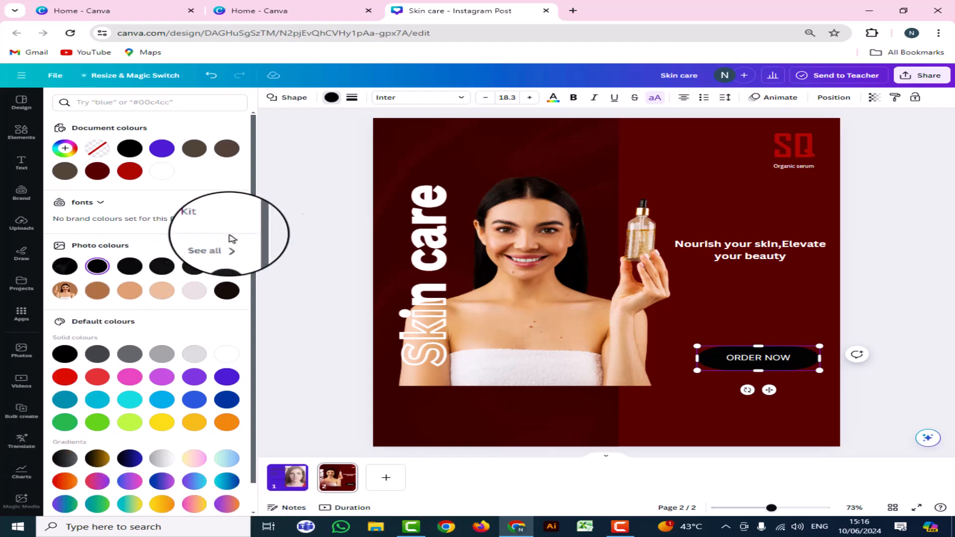
# - Add a red notched arrow shape from the full shapes collection to the skin care page
pyautogui.click(19, 131)
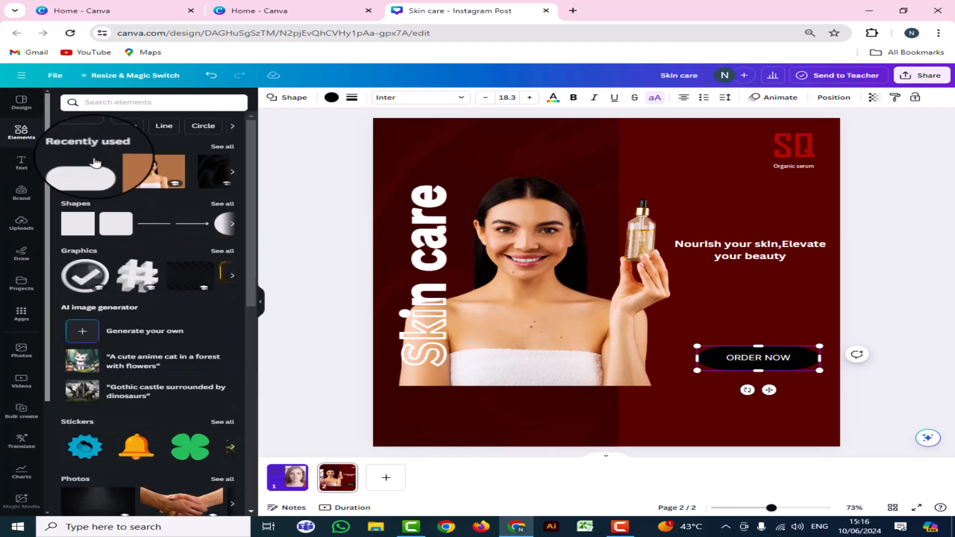
pyautogui.click(222, 204)
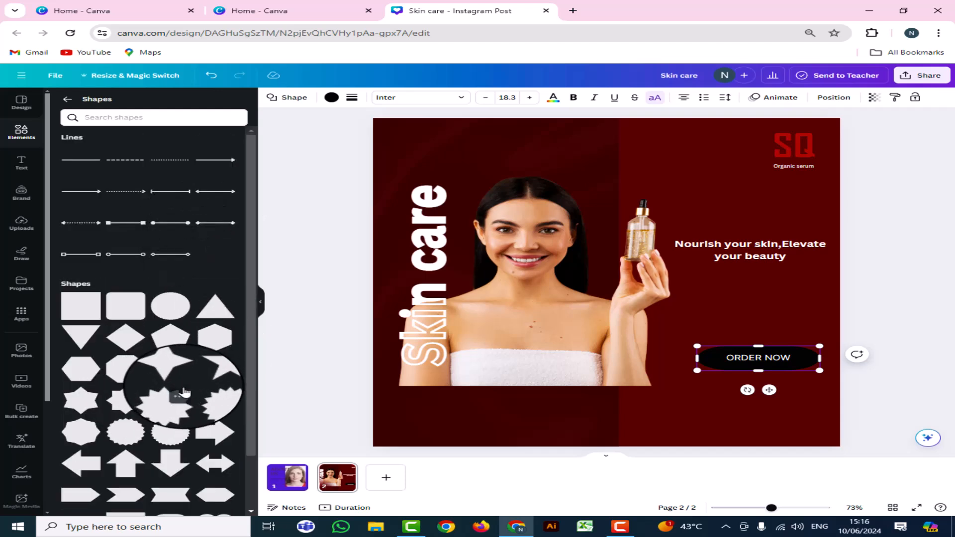
pyautogui.scroll(-2, 160, 427)
pyautogui.scroll(-2, 160, 427)
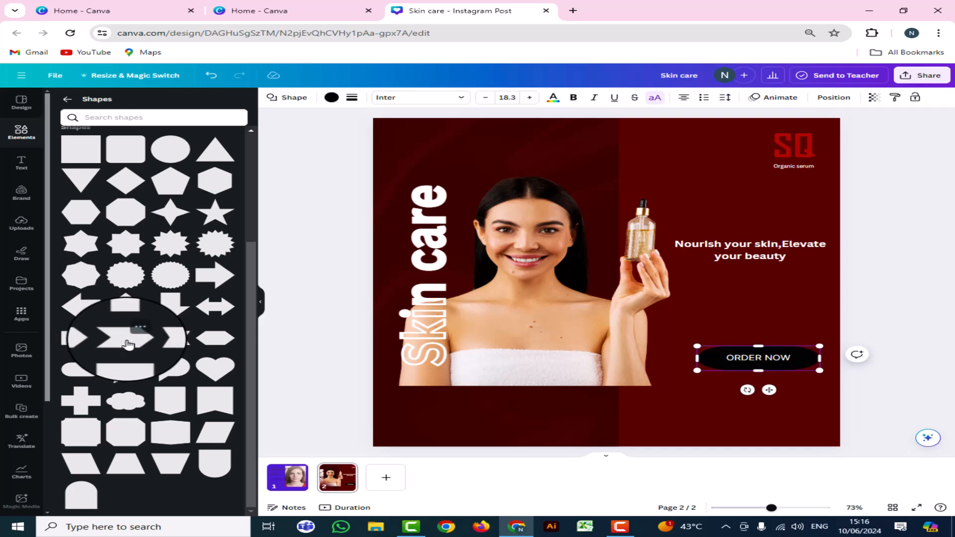
pyautogui.click(129, 342)
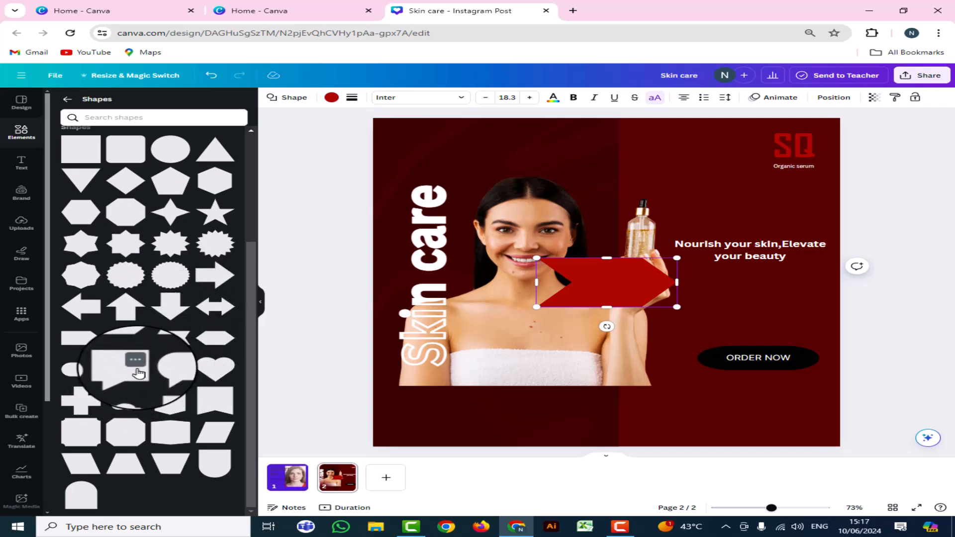
# - Add a red right-leaning parallelogram shape to the page
pyautogui.scroll(1, 165, 370)
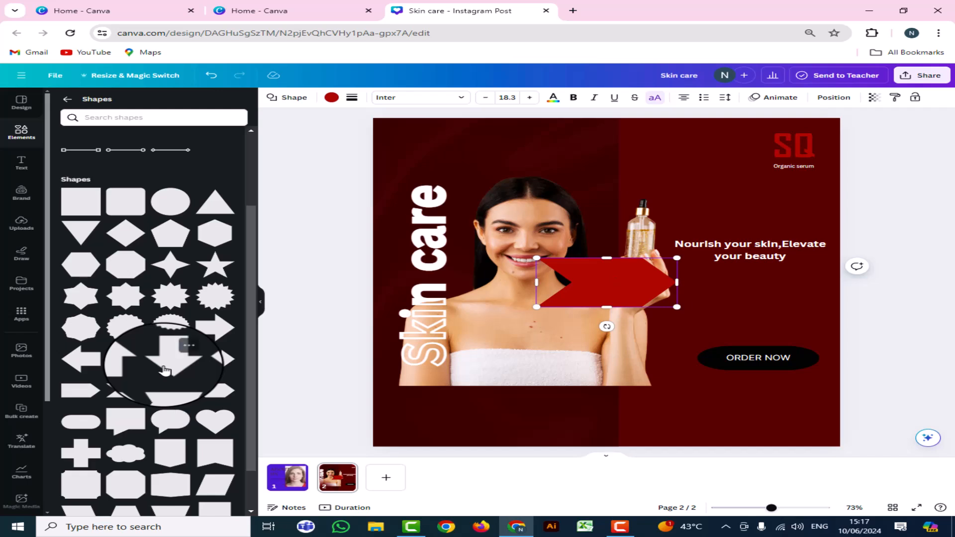
pyautogui.scroll(-1, 165, 370)
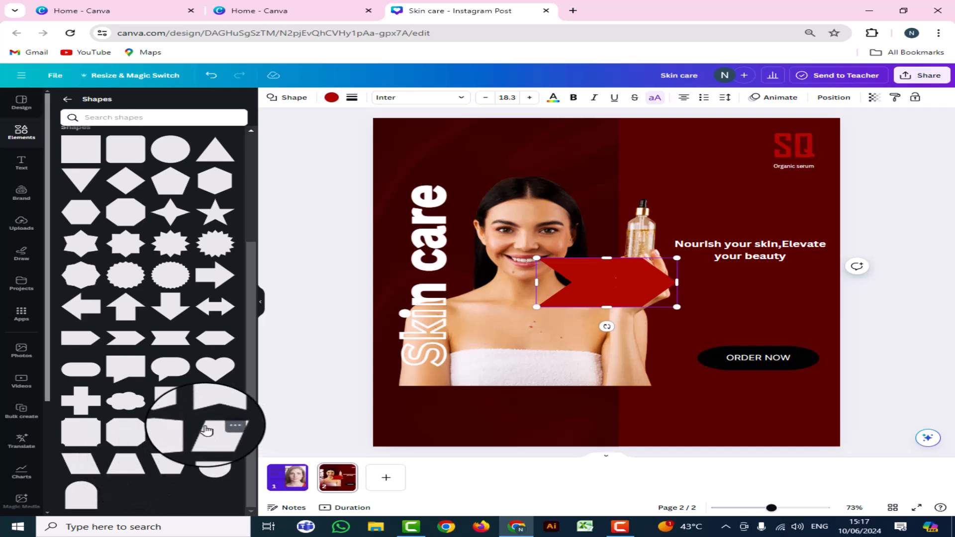
pyautogui.scroll(2, 204, 433)
pyautogui.scroll(-2, 205, 429)
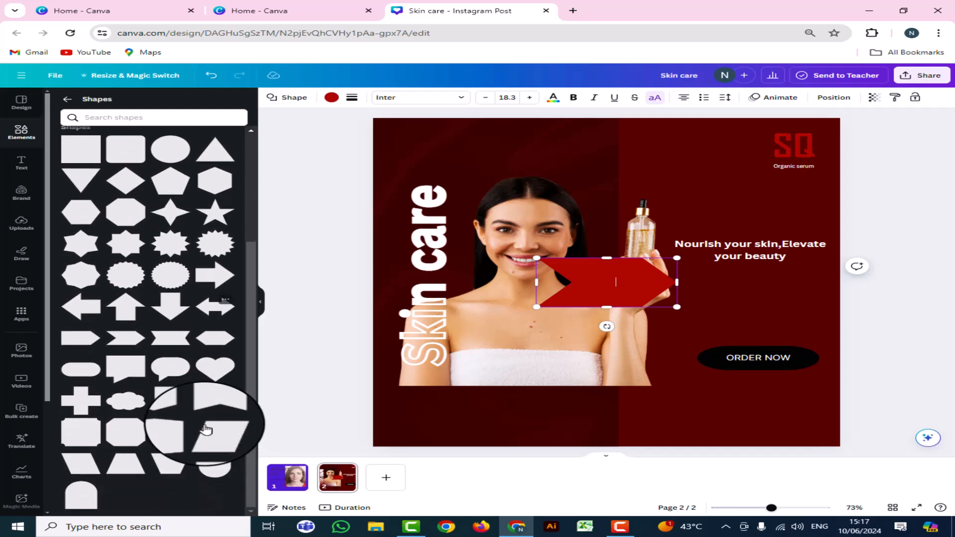
pyautogui.click(213, 435)
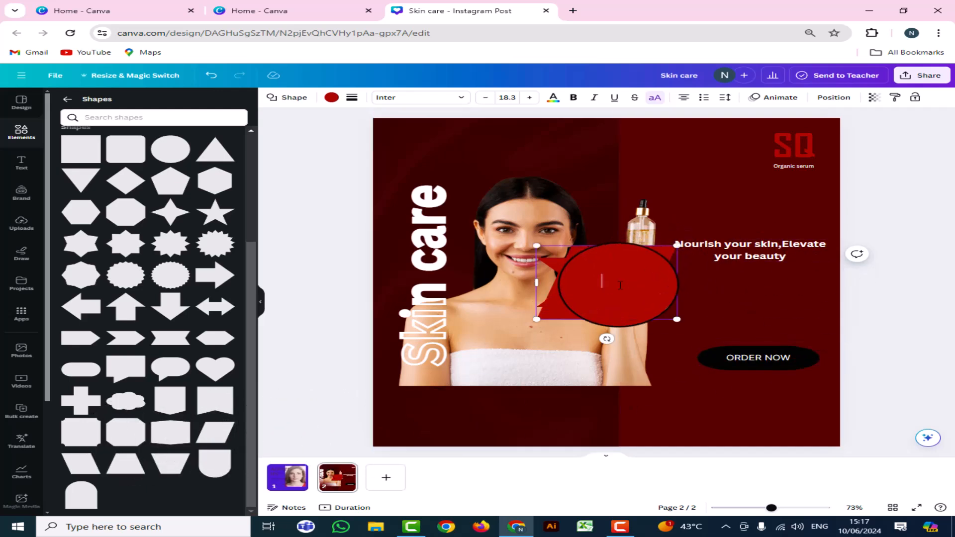
# - Shrink the red arrow and place it with the parallelogram below the "ORDER NOW" button
pyautogui.moveTo(611, 294); pyautogui.dragTo(481, 360)
pyautogui.moveTo(630, 286); pyautogui.dragTo(710, 423)
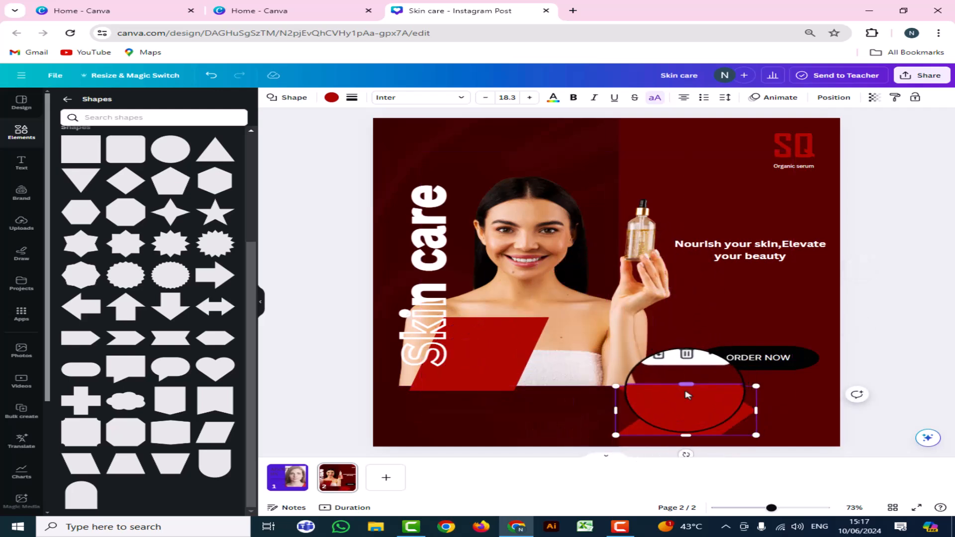
pyautogui.moveTo(685, 386); pyautogui.dragTo(745, 422)
pyautogui.moveTo(815, 411); pyautogui.dragTo(765, 422)
pyautogui.moveTo(521, 374); pyautogui.dragTo(674, 418)
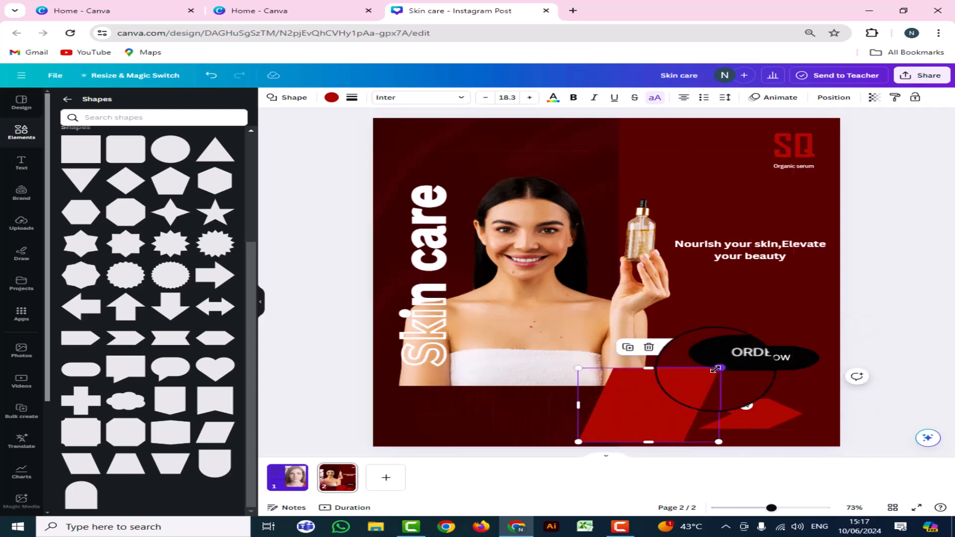
# - Shrink the parallelogram to the arrow's height and overlap the two into one slim banner
pyautogui.moveTo(671, 407); pyautogui.dragTo(679, 430)
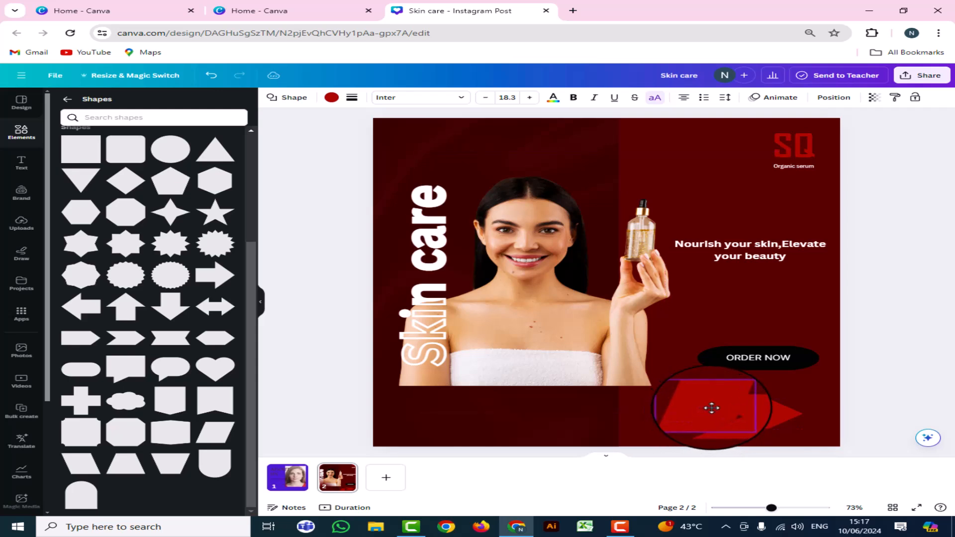
pyautogui.moveTo(696, 412); pyautogui.dragTo(684, 427)
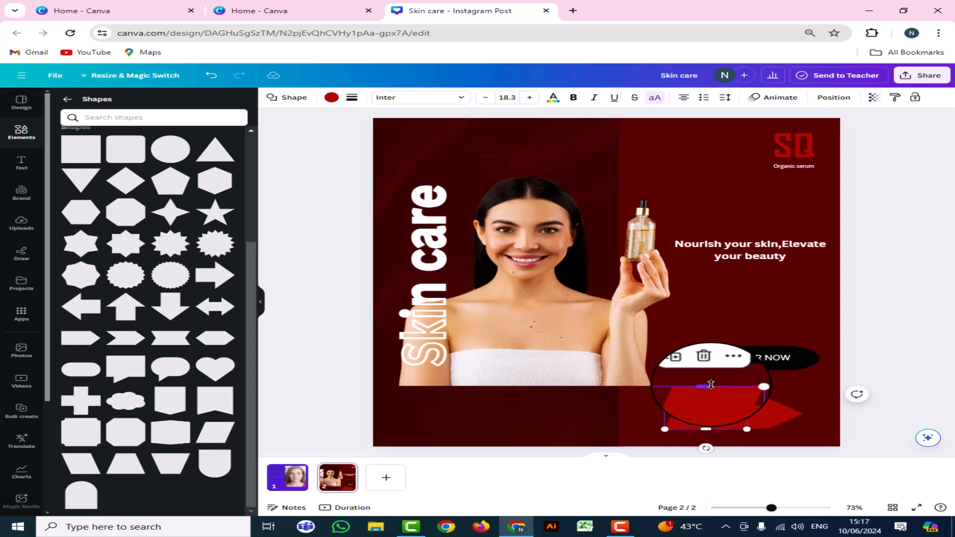
pyautogui.moveTo(706, 384); pyautogui.dragTo(702, 398)
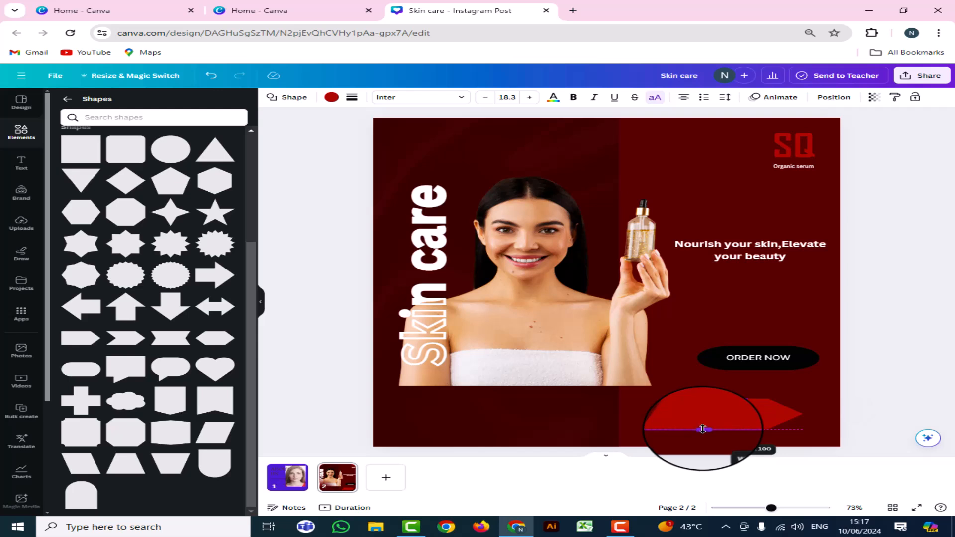
pyautogui.moveTo(703, 429); pyautogui.dragTo(779, 419)
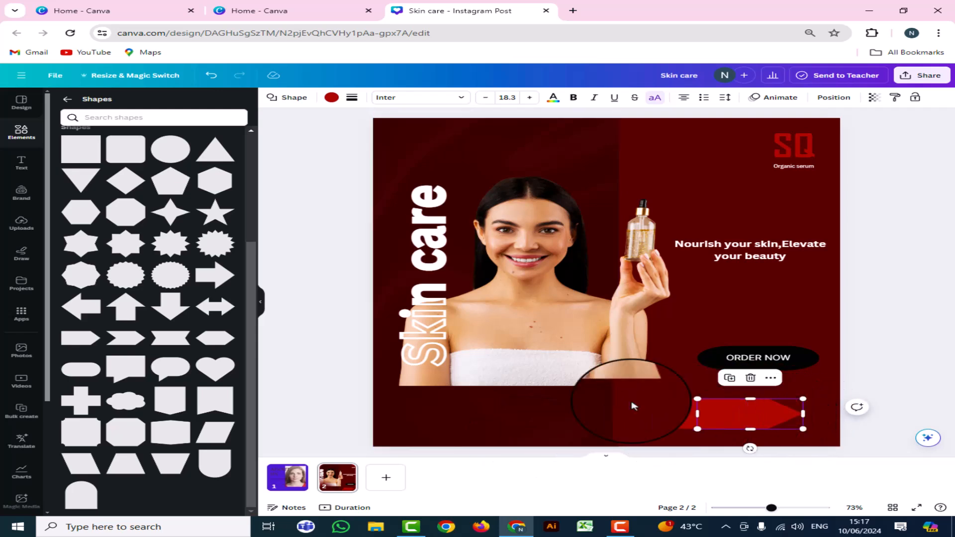
# - Fill the parallelogram with black and the arrow with a near-black shade from the photo colours
pyautogui.click(331, 98)
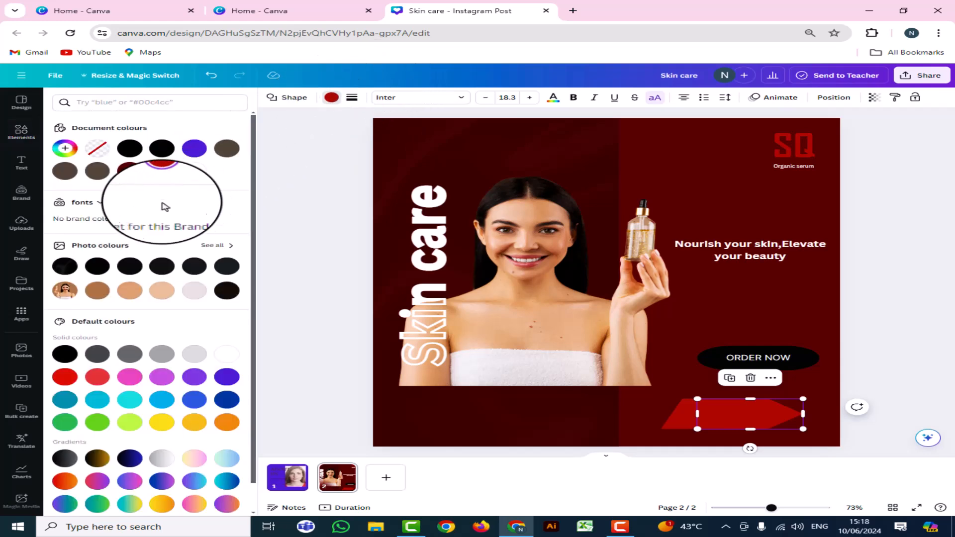
pyautogui.click(226, 266)
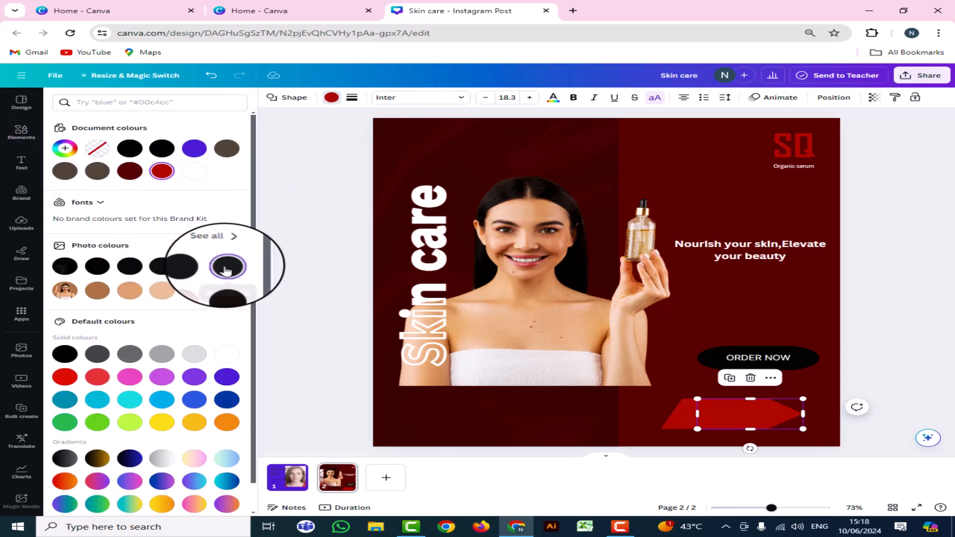
pyautogui.click(709, 414)
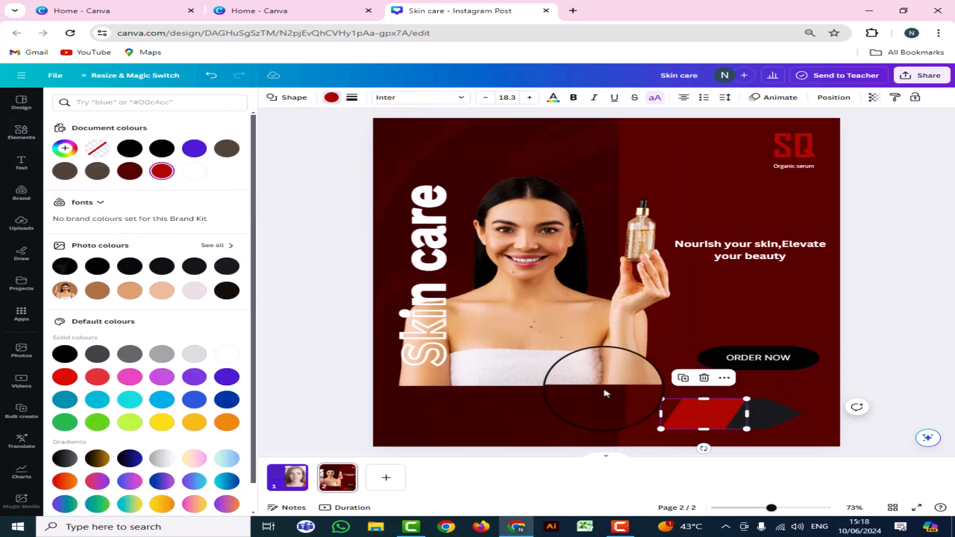
pyautogui.click(229, 269)
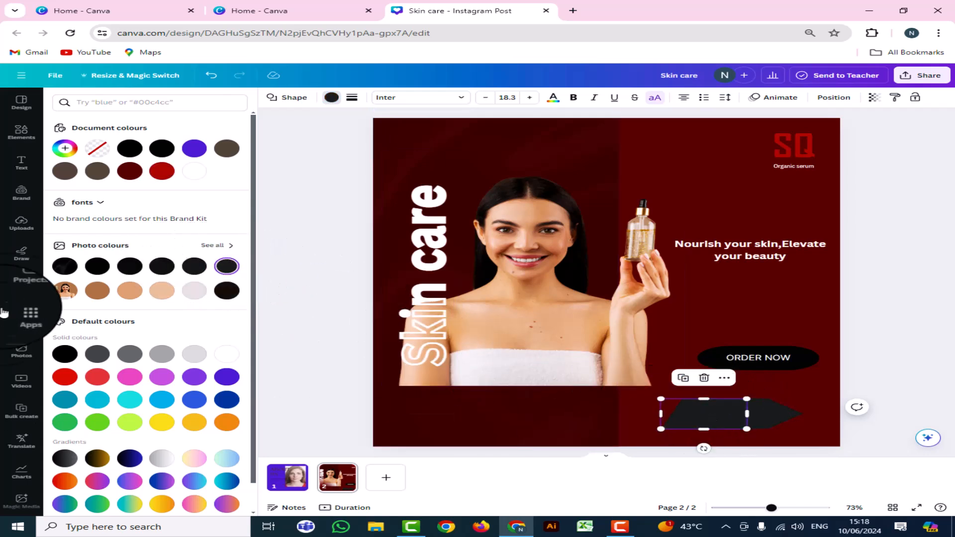
pyautogui.click(99, 268)
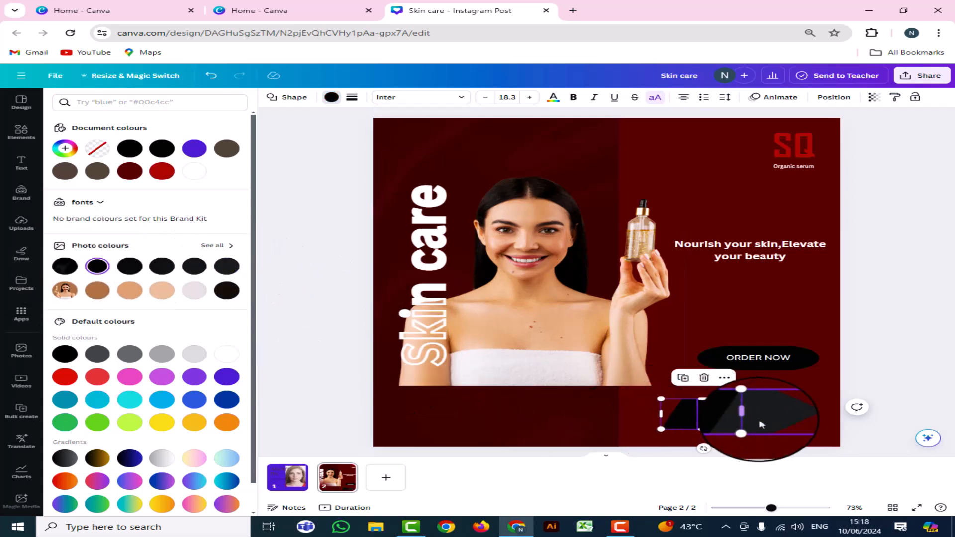
pyautogui.click(130, 266)
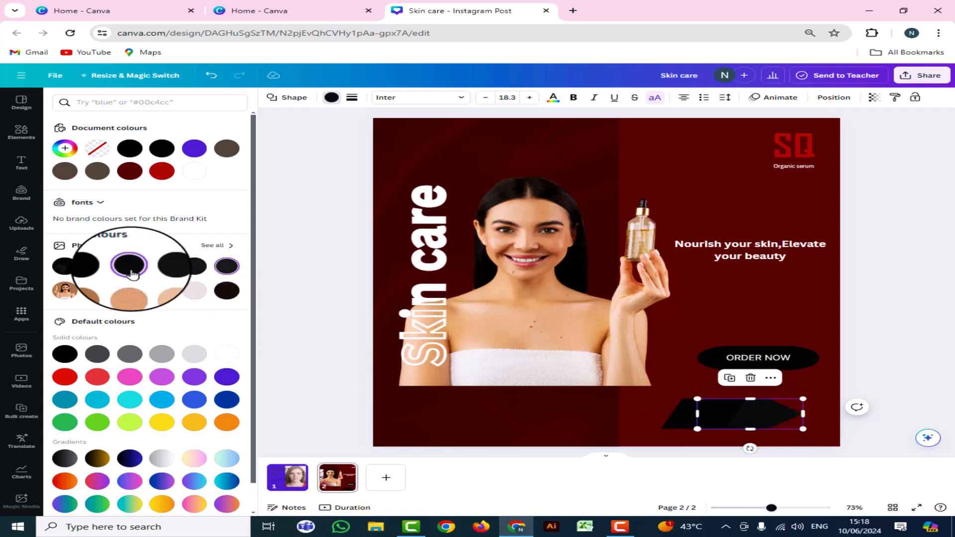
# - Select both banner shapes together, reduce their height slightly, and deselect them
pyautogui.click(621, 430)
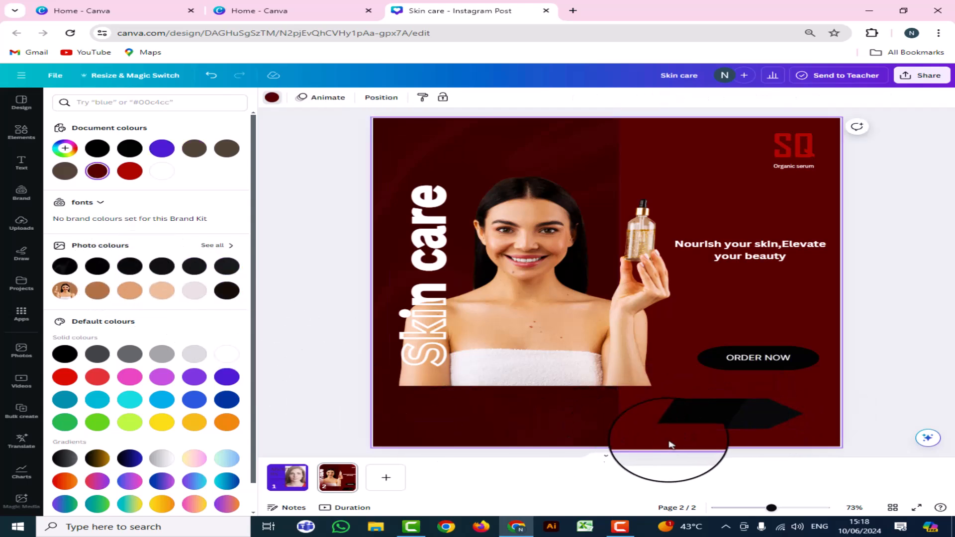
pyautogui.moveTo(502, 433); pyautogui.dragTo(752, 406)
pyautogui.click(646, 431)
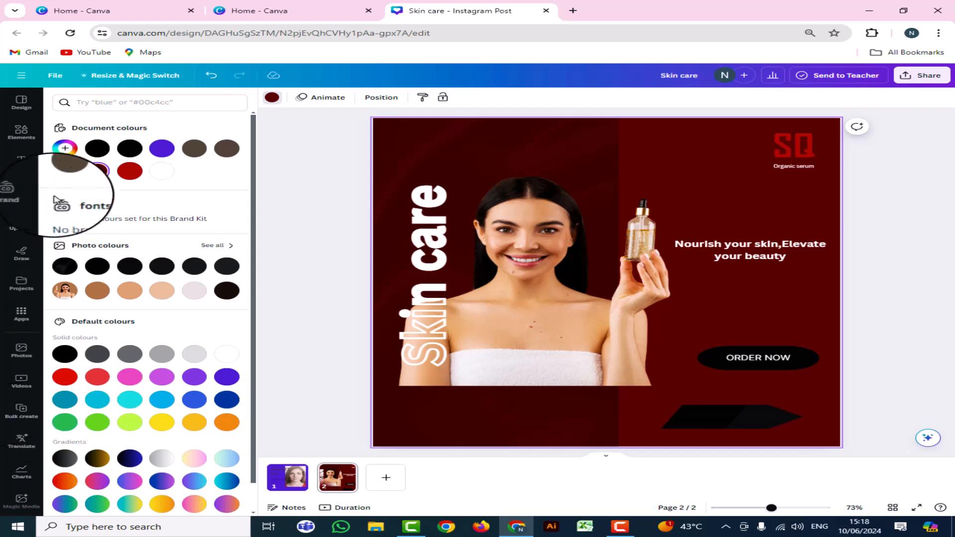
pyautogui.click(20, 167)
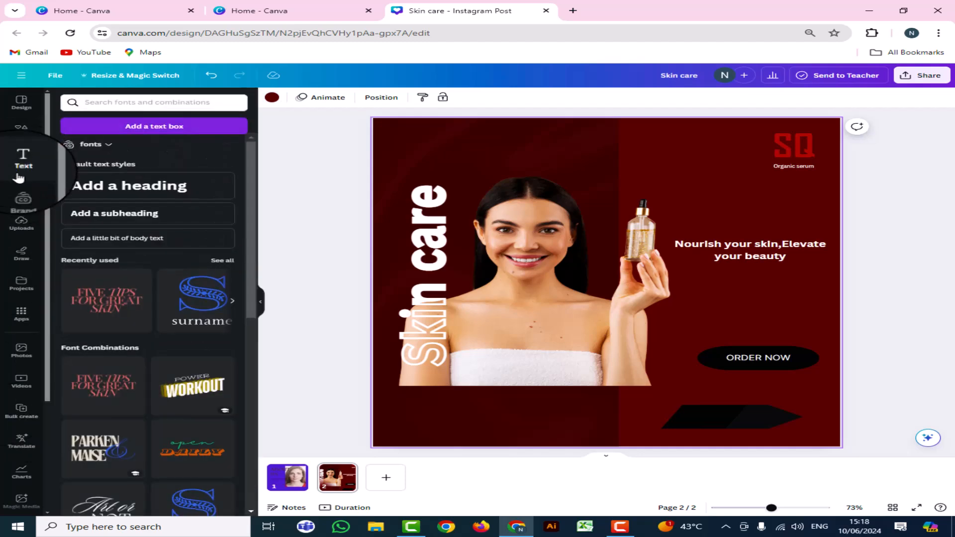
pyautogui.click(111, 238)
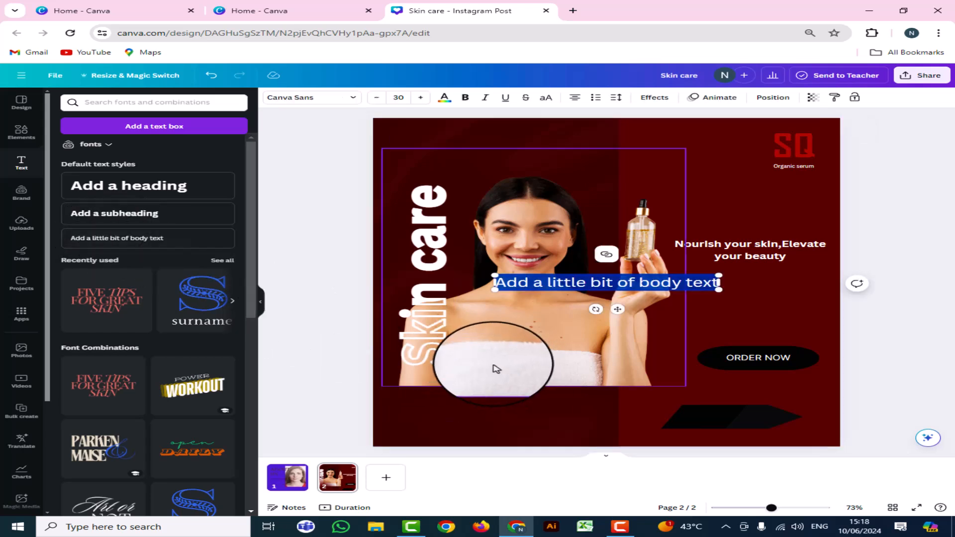
pyautogui.press('BackSpace')
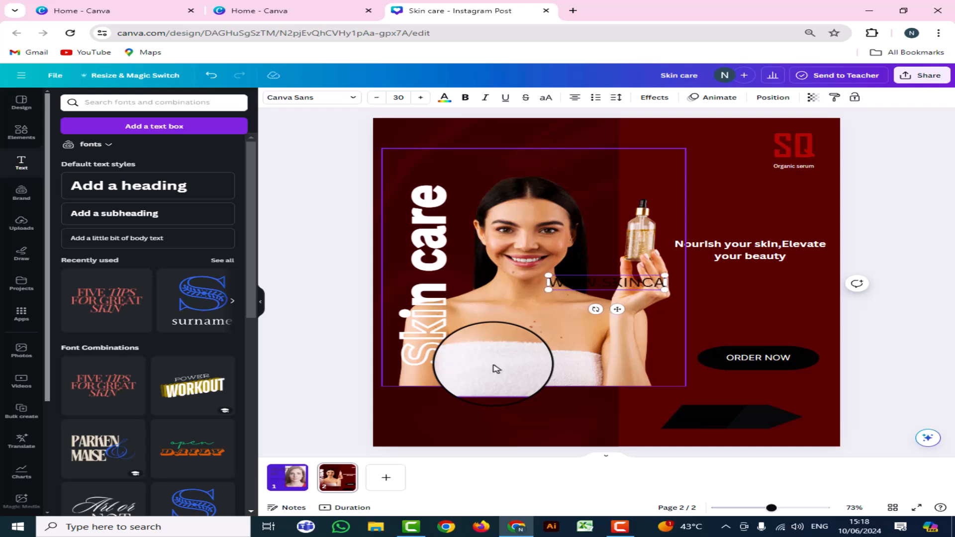
pyautogui.write('COM')
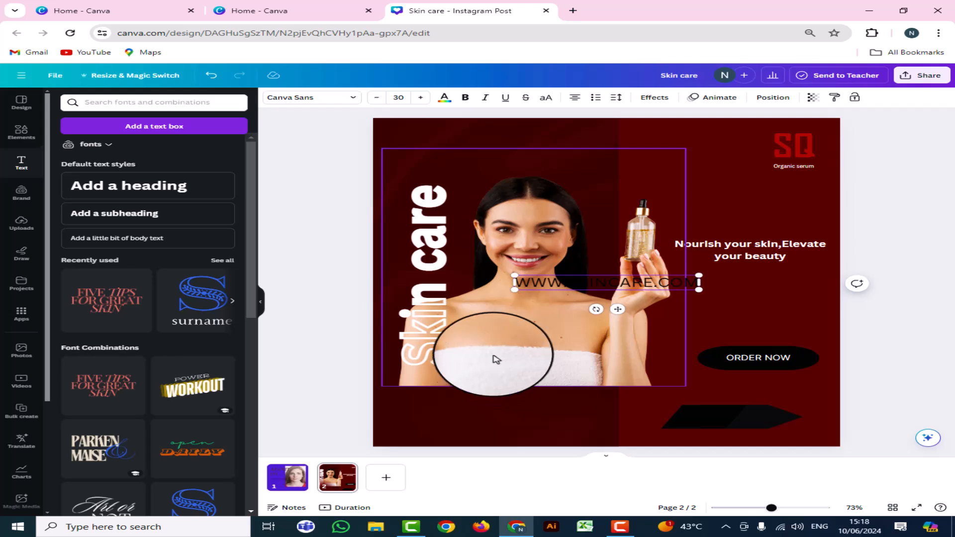
pyautogui.moveTo(618, 309); pyautogui.dragTo(712, 436)
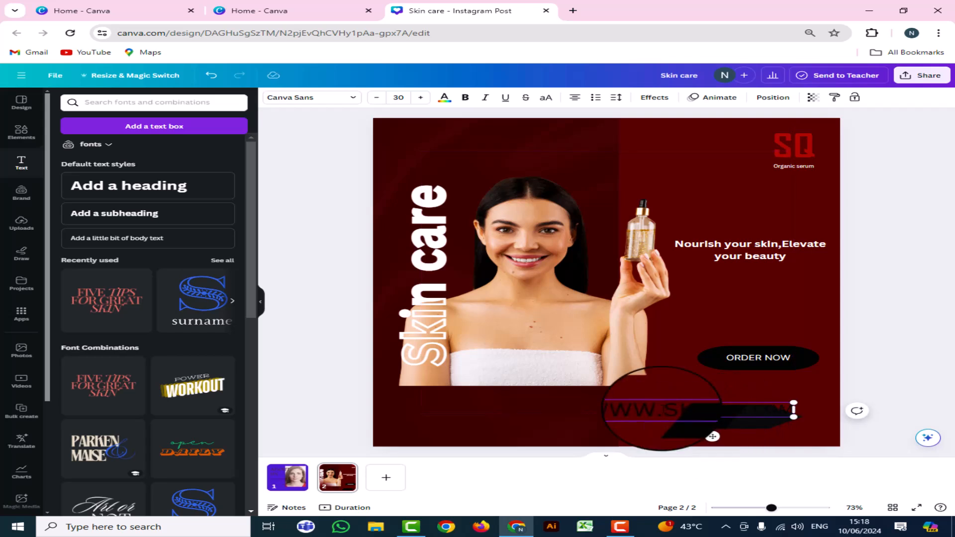
# - Send the black banner to the back and lower the website text to the banner's middle
pyautogui.click(736, 430)
pyautogui.rightClick(736, 431)
pyautogui.moveTo(778, 374)
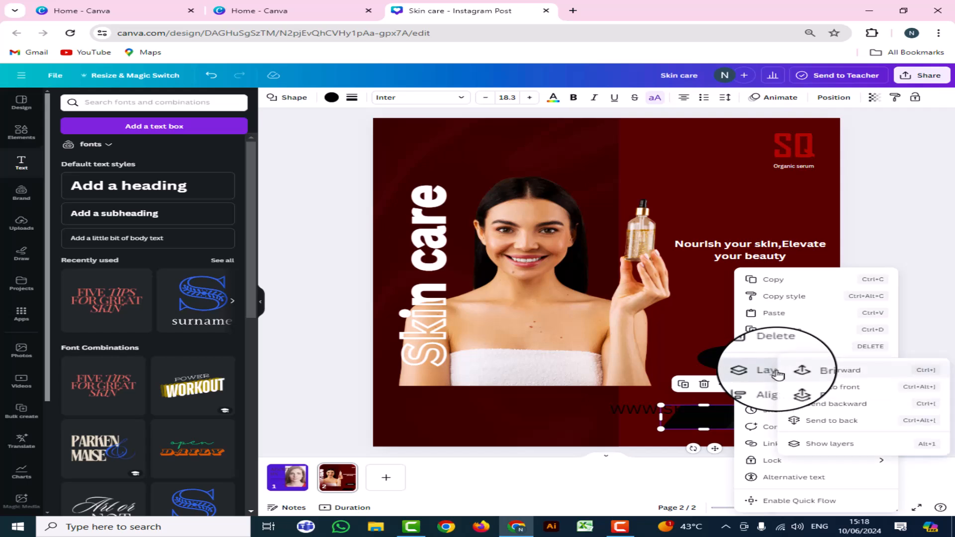
pyautogui.click(821, 421)
pyautogui.click(776, 421)
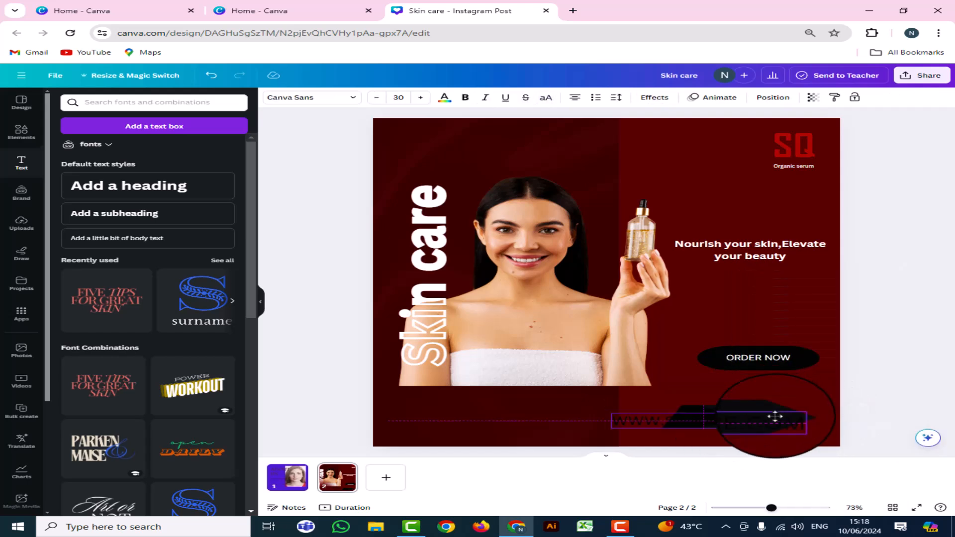
# - Colour the website text white, narrow its box to the banner, and reduce its font size to 14
pyautogui.click(446, 99)
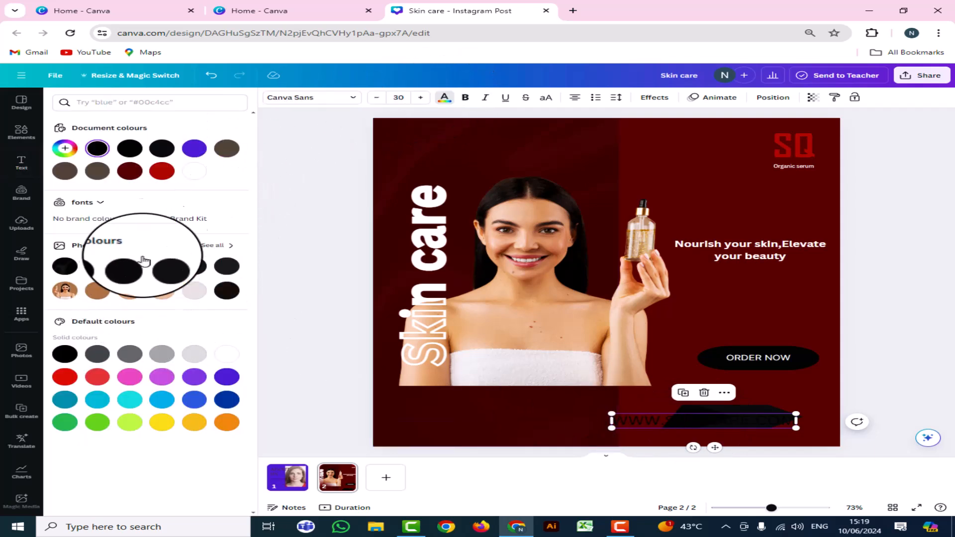
pyautogui.click(193, 172)
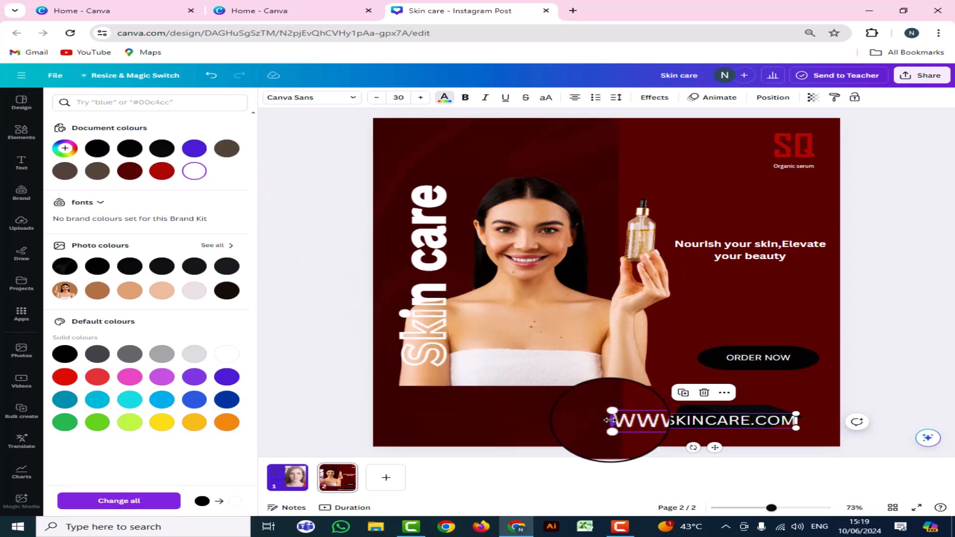
pyautogui.moveTo(609, 420); pyautogui.dragTo(674, 420)
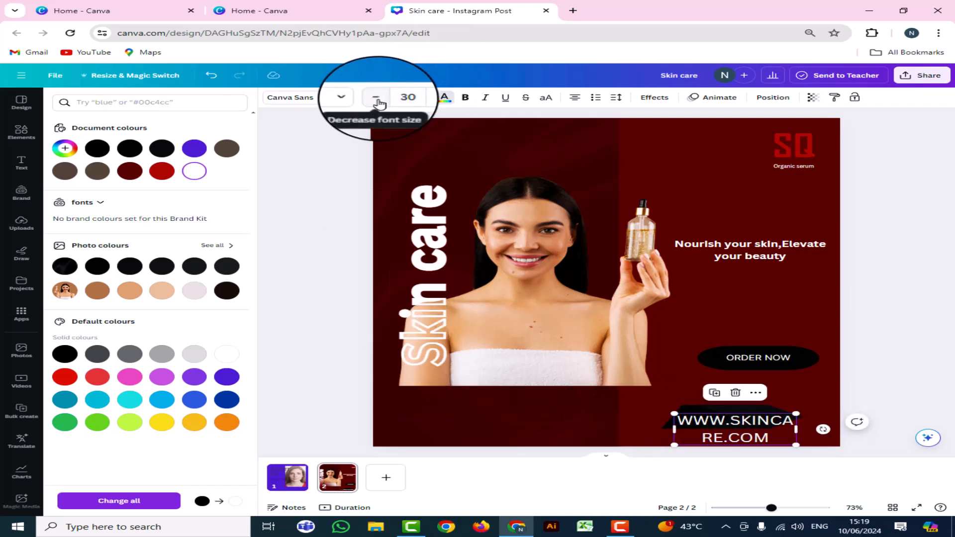
pyautogui.moveTo(377, 101); pyautogui.dragTo(378, 101)
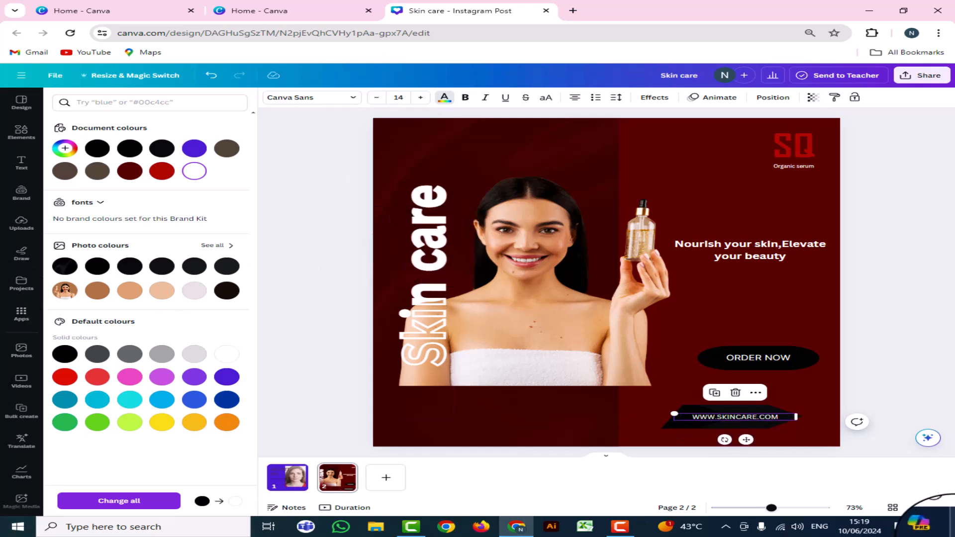
pyautogui.click(639, 426)
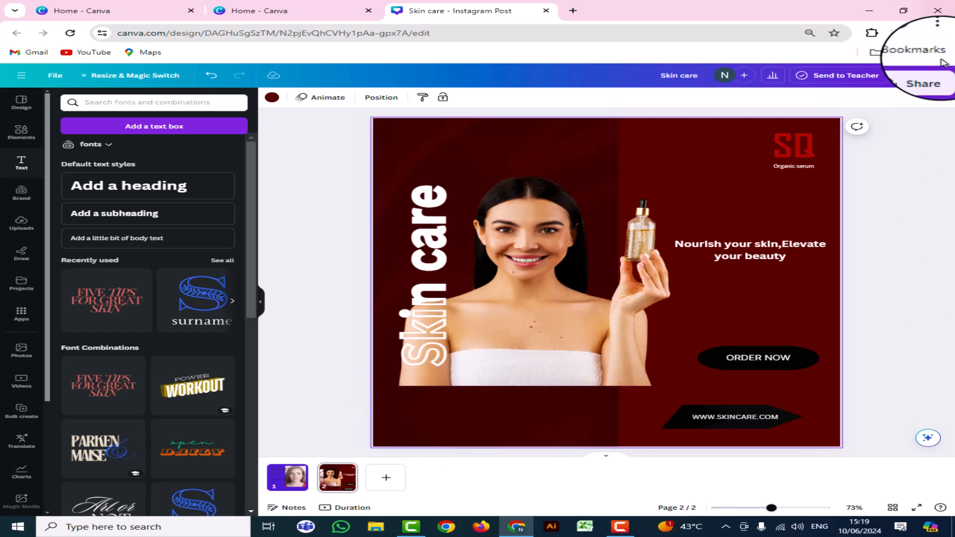
# - Download all pages of the design as JPG
pyautogui.click(920, 75)
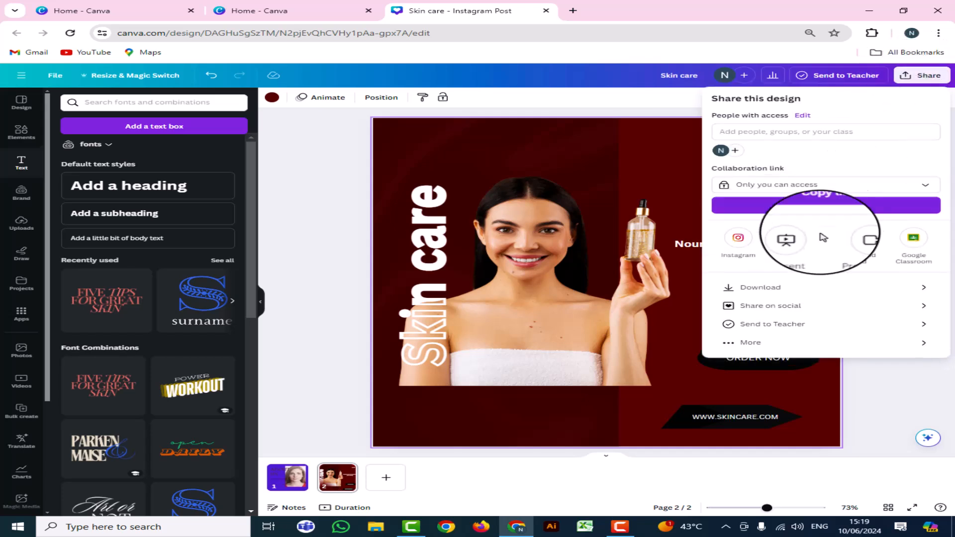
pyautogui.click(751, 287)
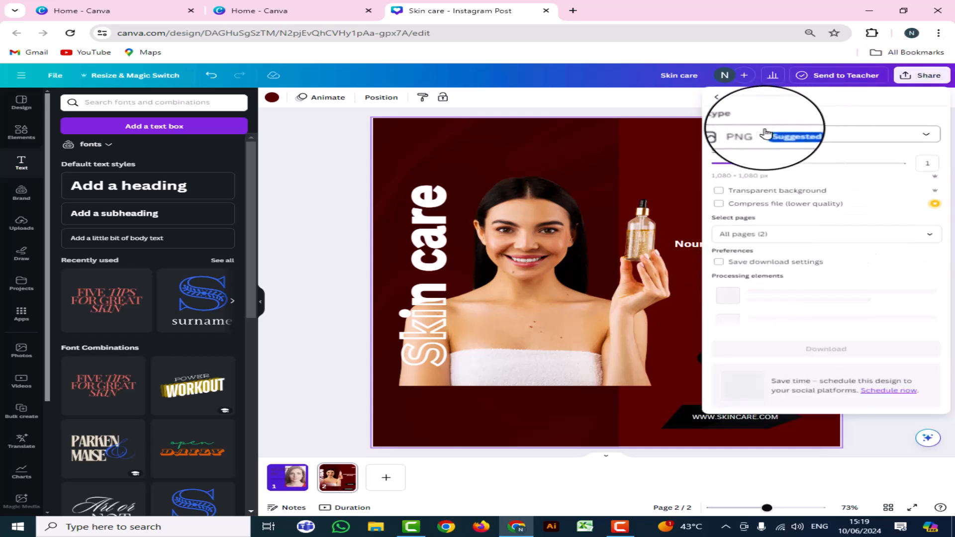
pyautogui.click(925, 136)
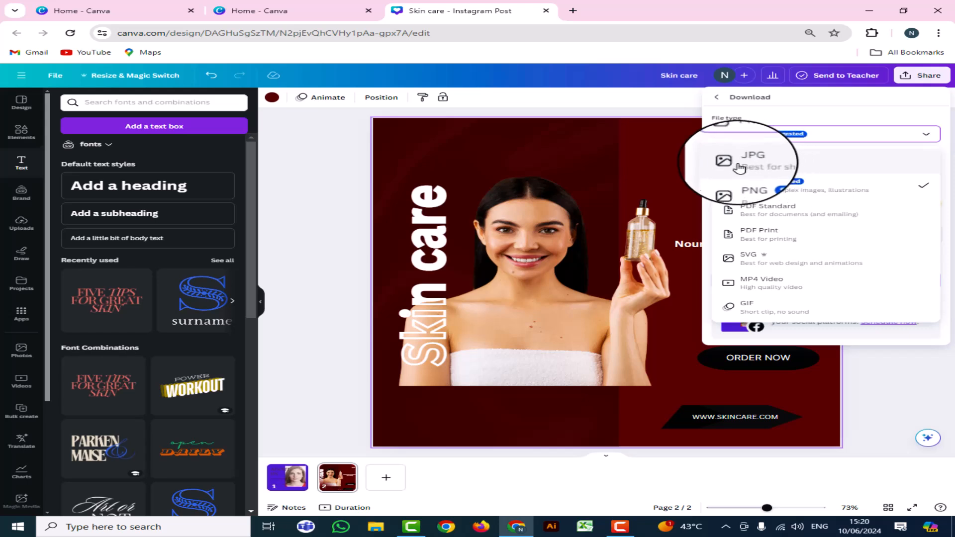
pyautogui.click(748, 162)
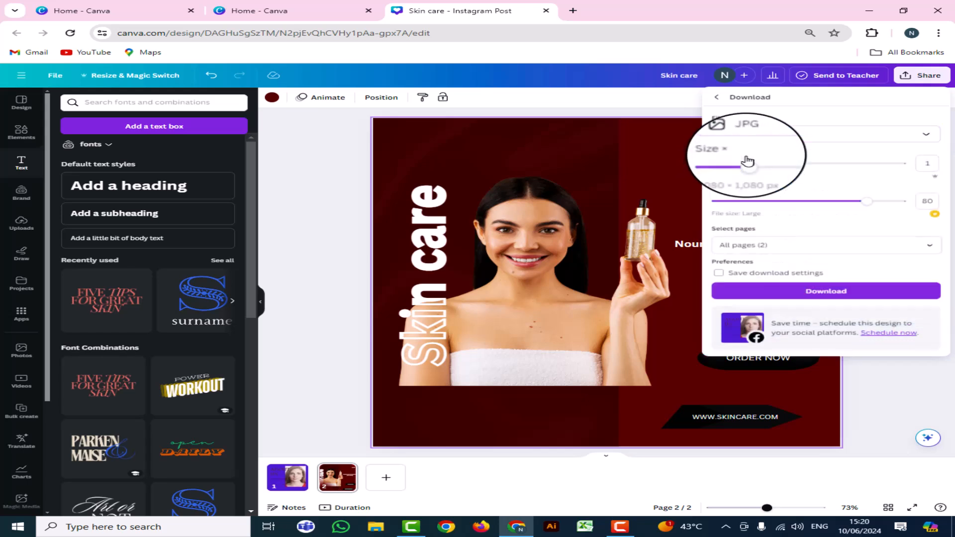
pyautogui.click(824, 291)
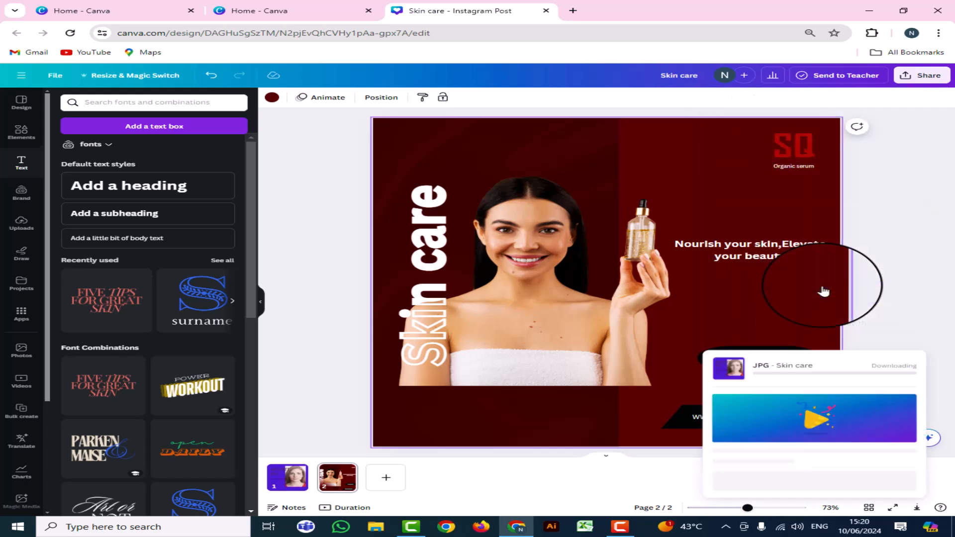